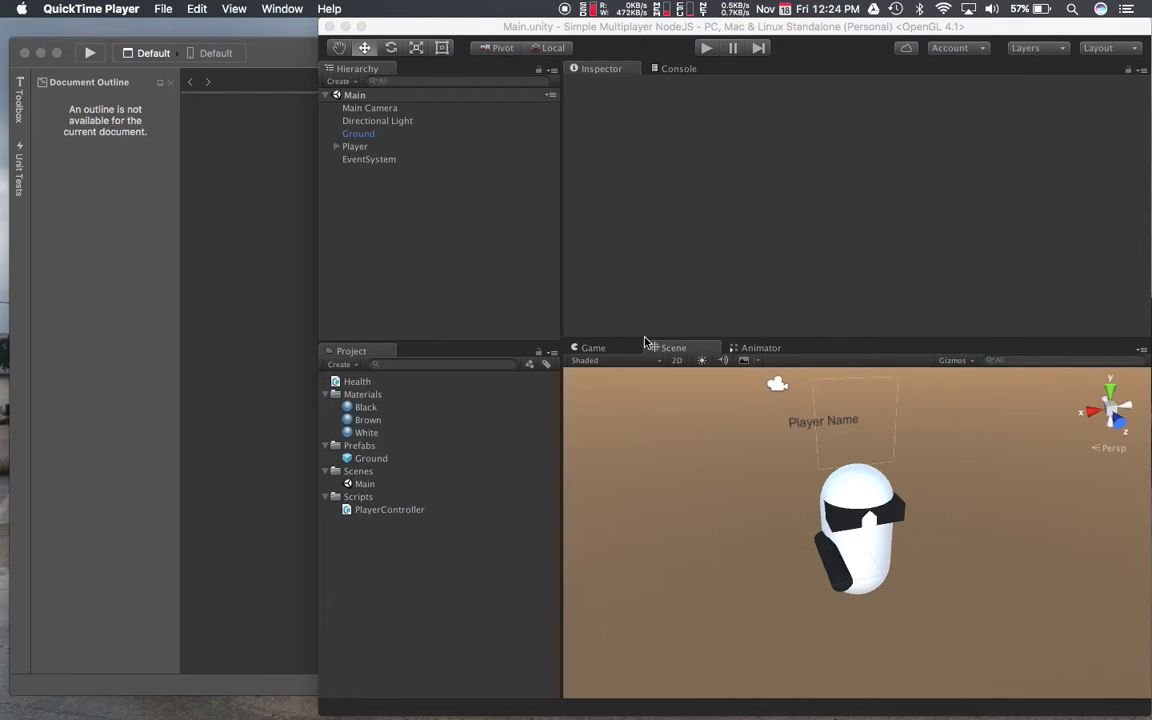
# Move the Health script from the project root into the Scripts folder
pyautogui.click(357, 382)
pyautogui.moveTo(357, 382)
pyautogui.mouseDown()
pyautogui.moveTo(375, 519)
pyautogui.moveTo(370, 500)
pyautogui.mouseUp()
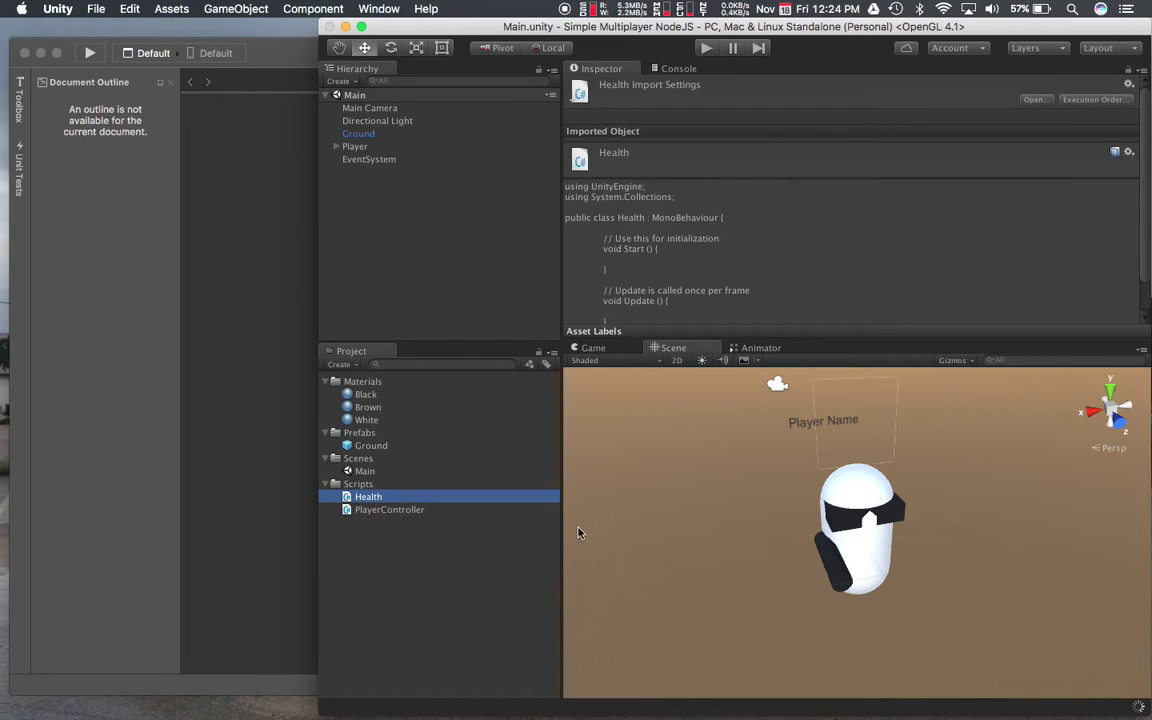
# Center the Player Name text both horizontally and vertically in its paragraph alignment
pyautogui.click(833, 425)
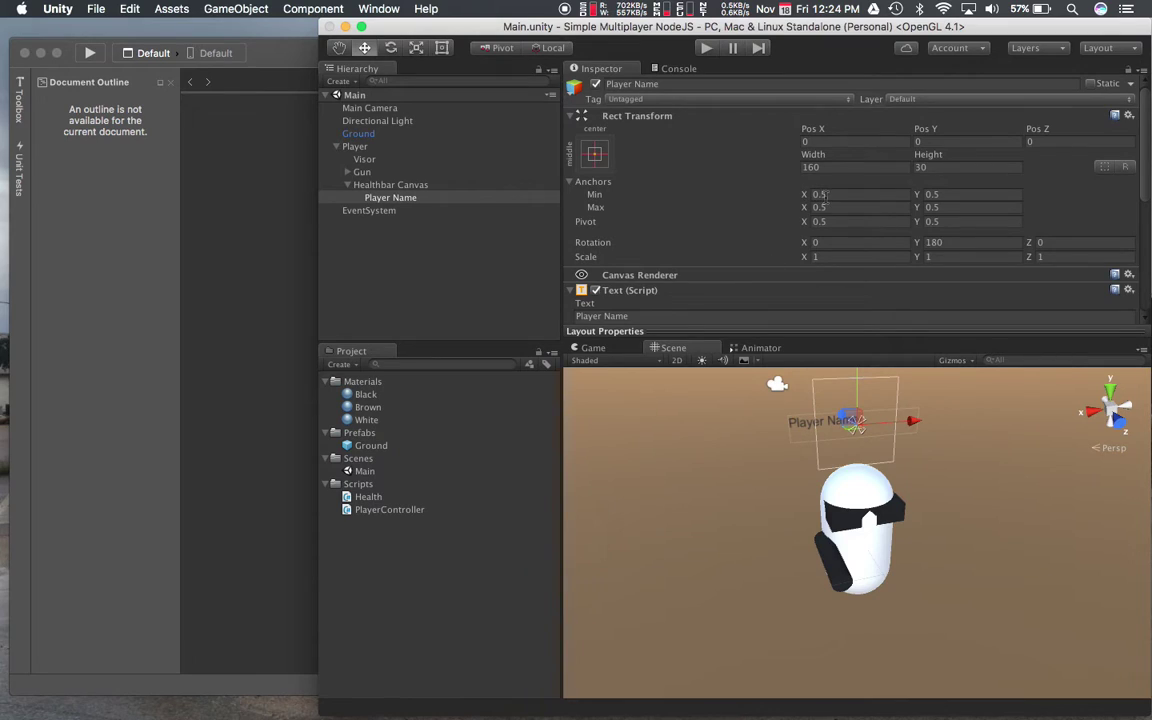
pyautogui.scroll(-5, 733, 205)
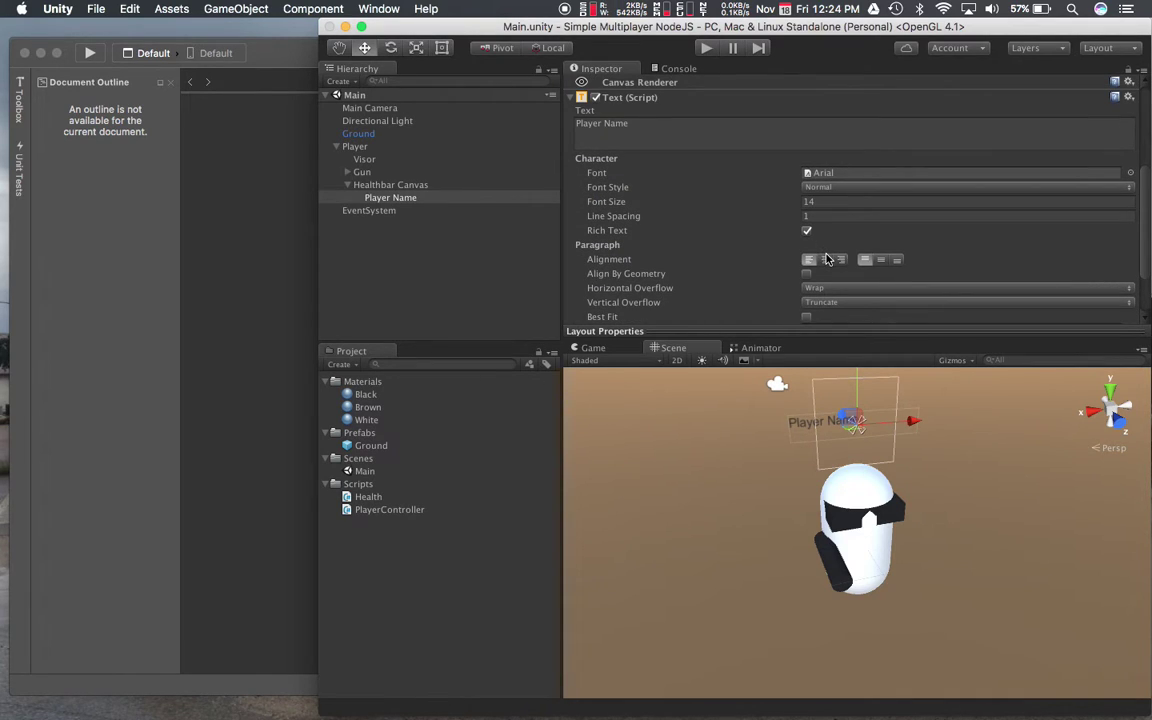
pyautogui.click(825, 259)
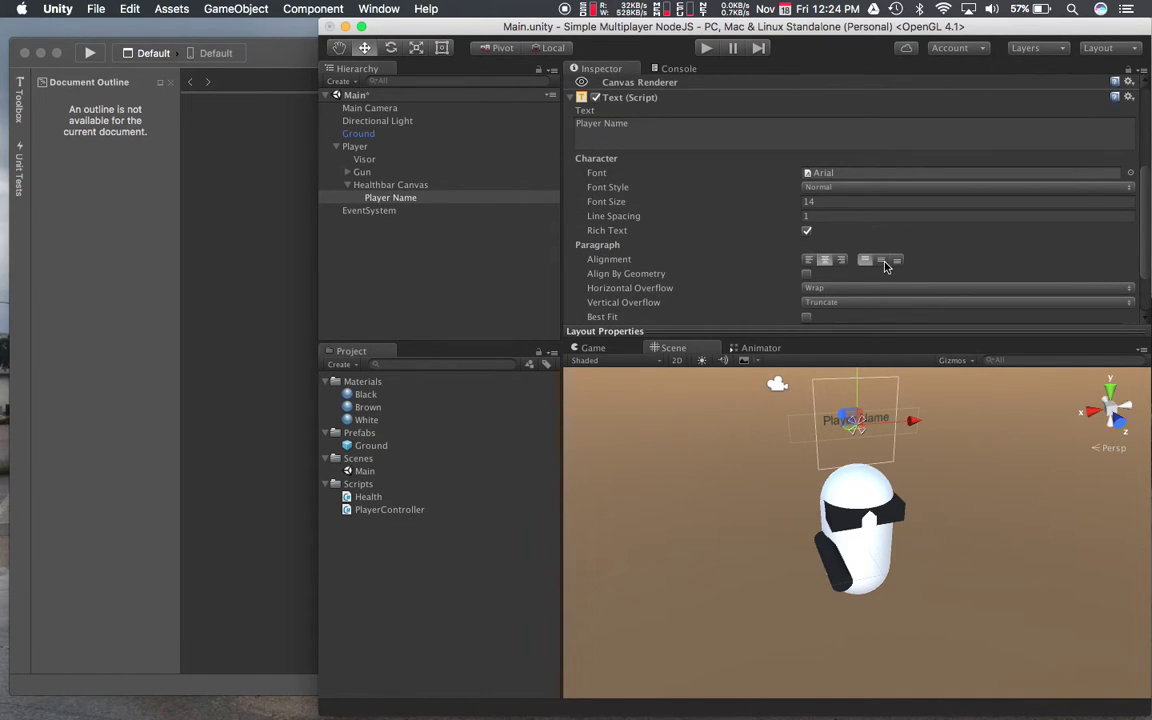
pyautogui.click(881, 260)
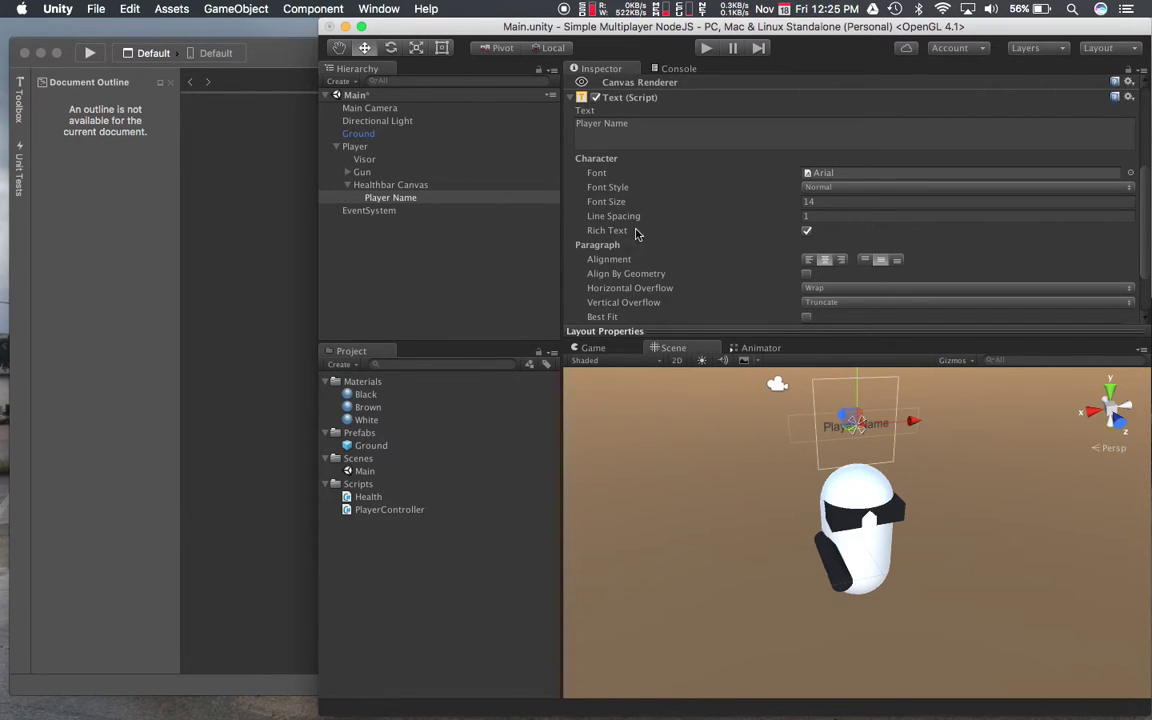
# Add a UI Slider as a child of the Healthbar Canvas, keeping its default name
pyautogui.click(407, 186)
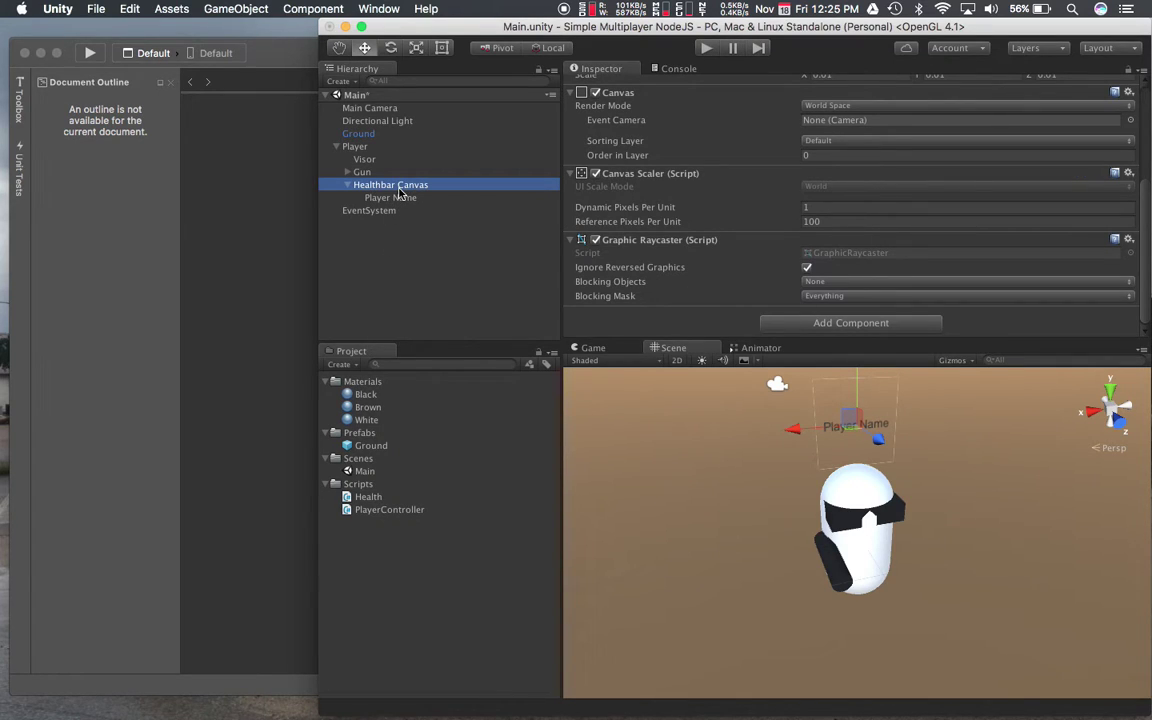
pyautogui.rightClick(398, 193)
pyautogui.moveTo(500, 392)
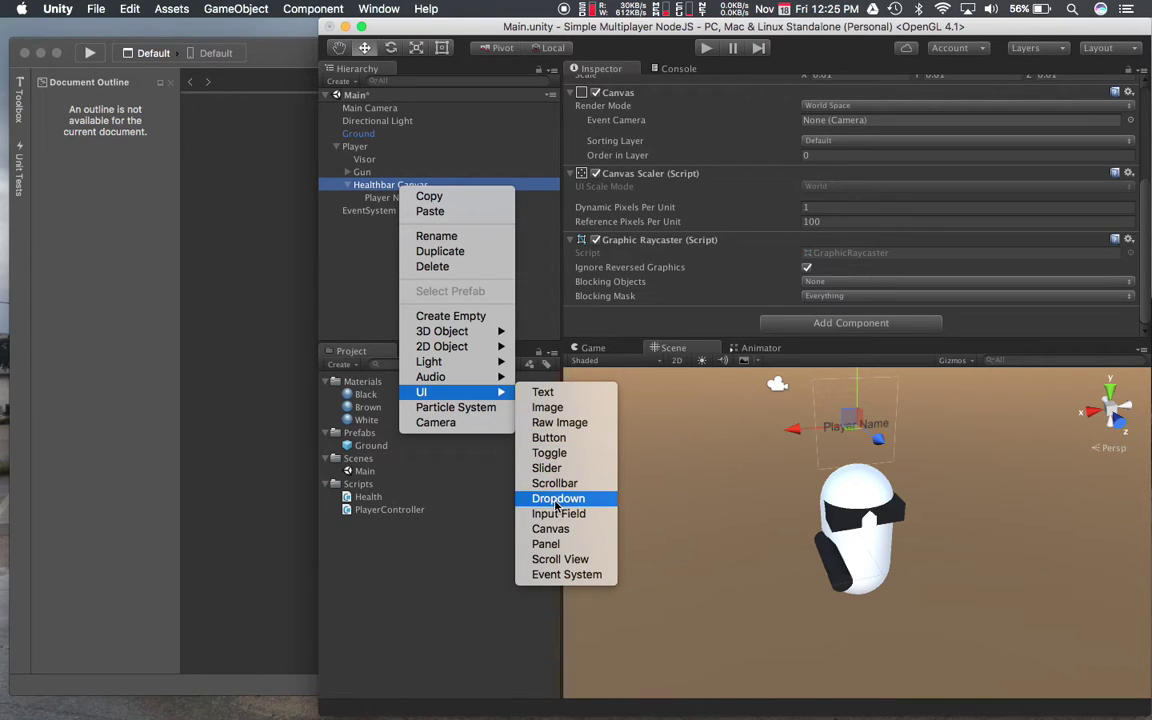
pyautogui.click(552, 470)
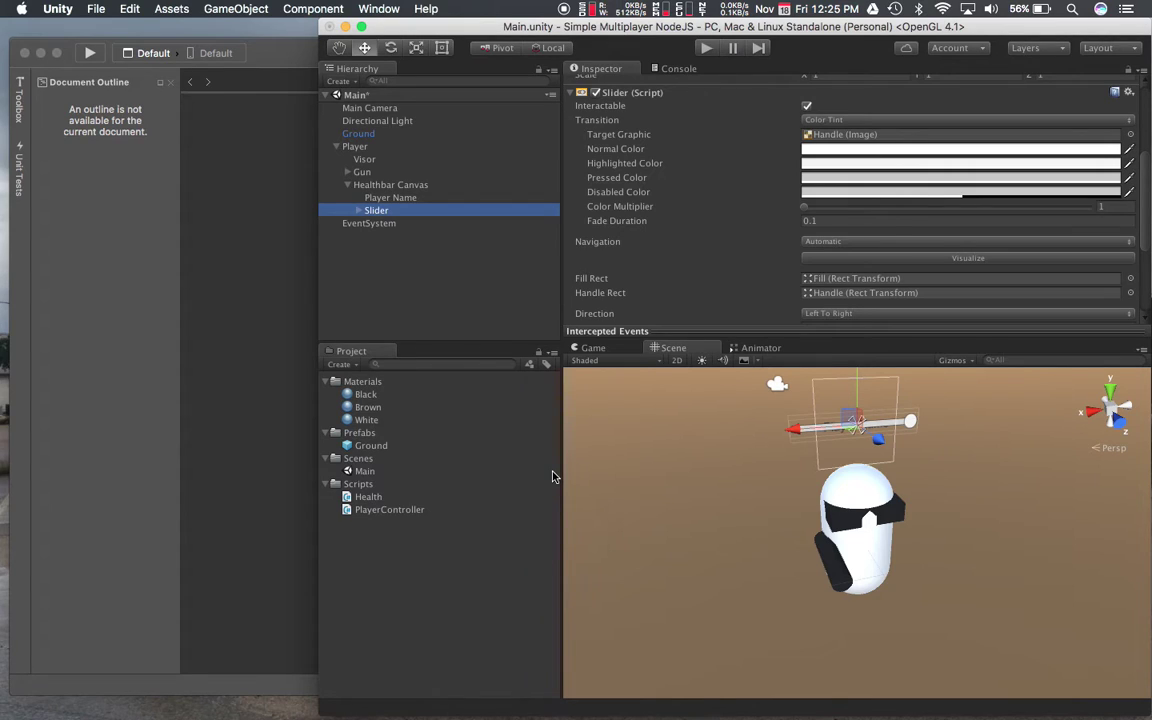
pyautogui.press('Return')
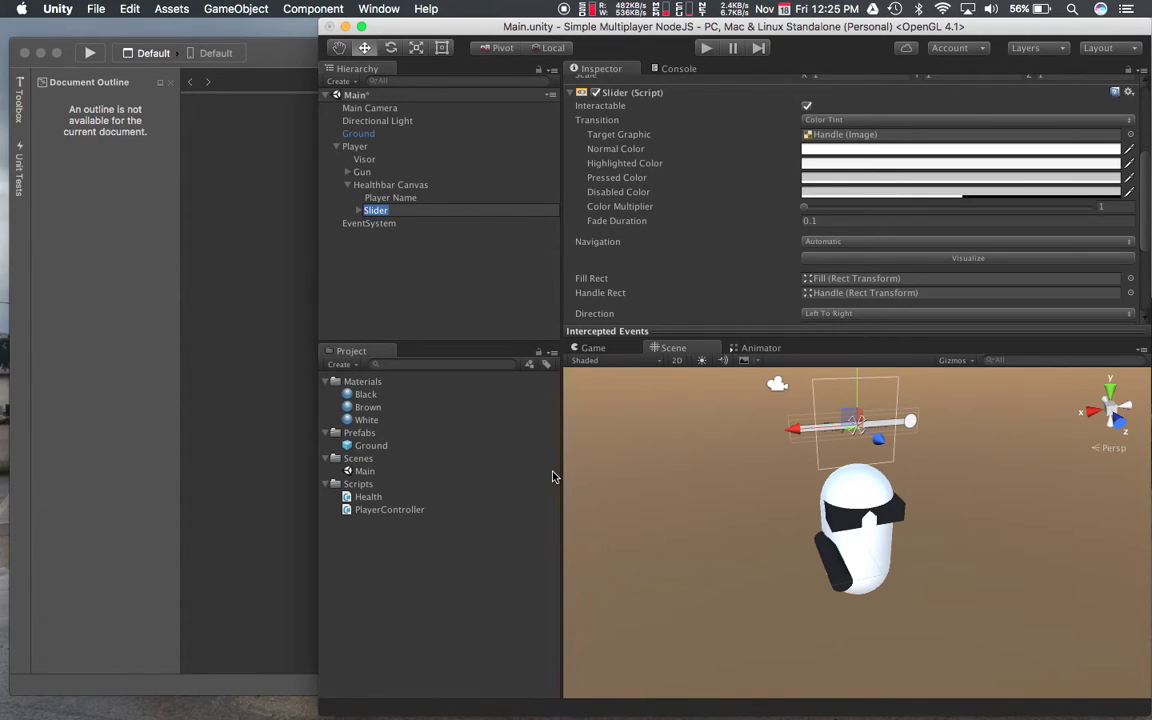
pyautogui.press('Return')
# Expand the Slider's child hierarchy and examine the component settings of its Fill Area, the Slider itself and its Background
pyautogui.click(360, 212)
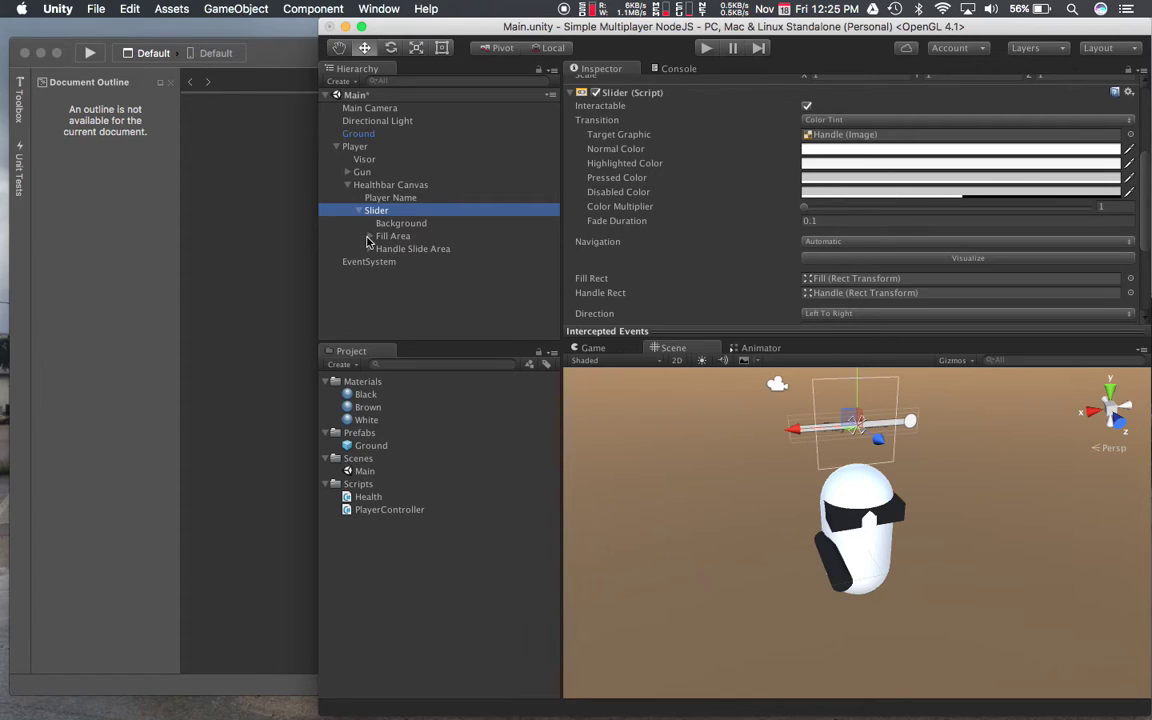
pyautogui.click(369, 237)
pyautogui.click(369, 261)
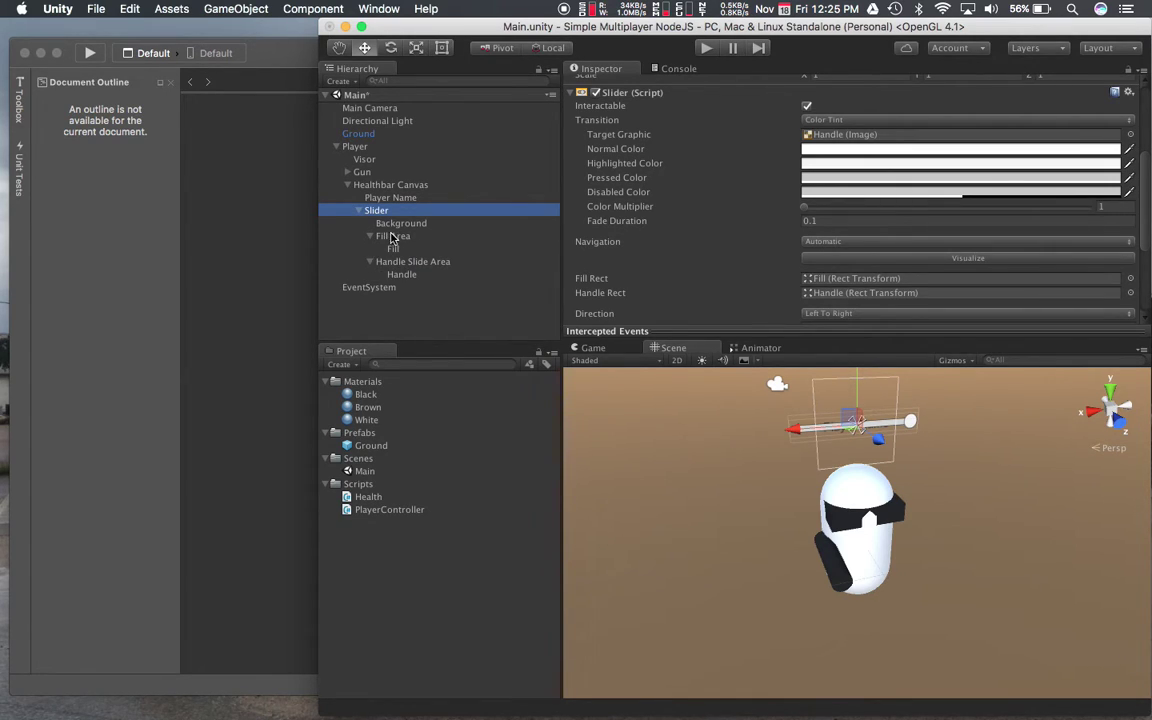
pyautogui.click(395, 238)
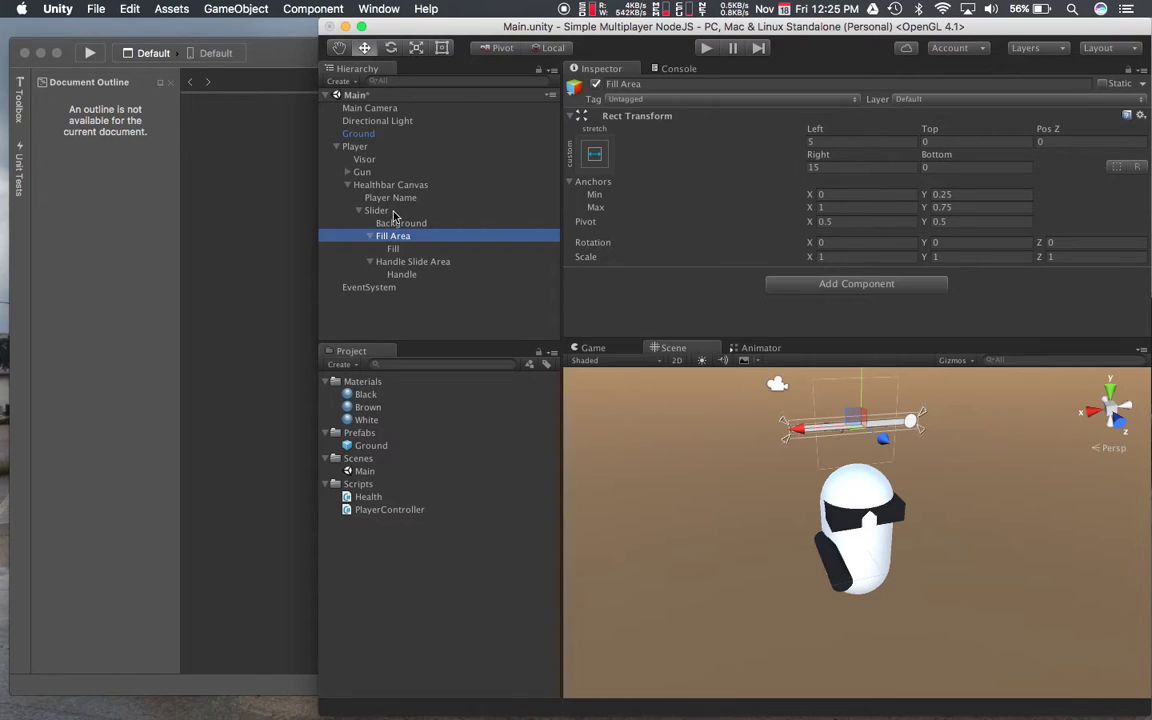
pyautogui.click(394, 213)
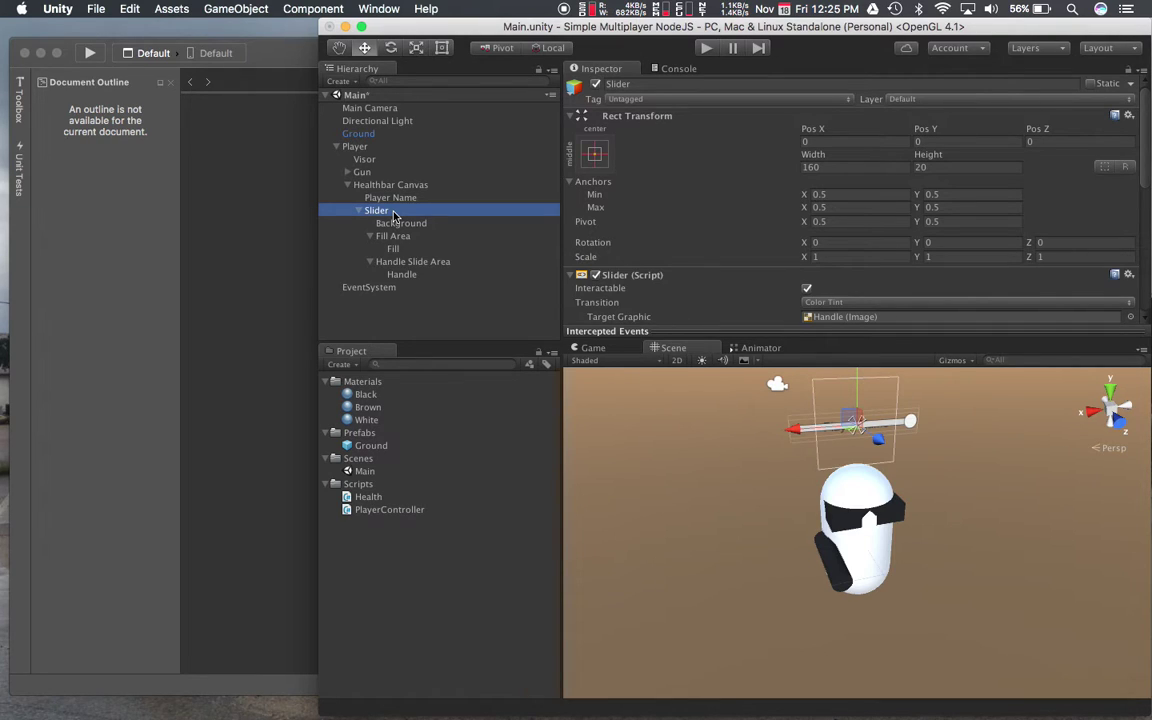
pyautogui.scroll(-10, 634, 257)
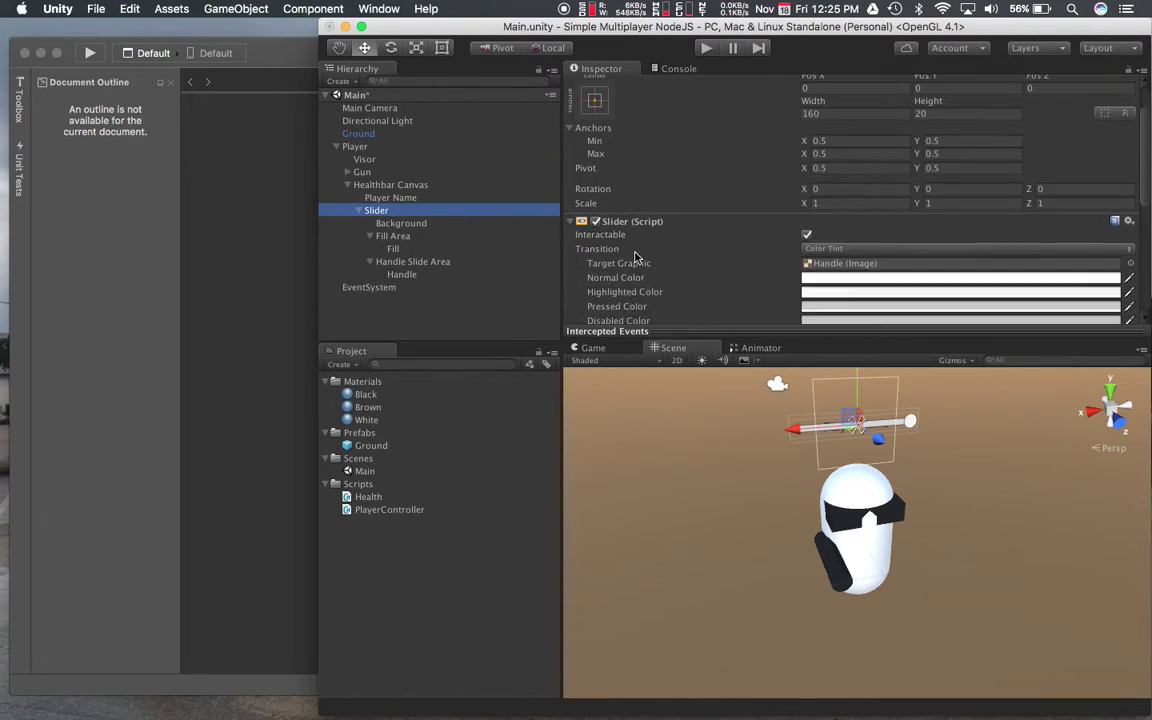
pyautogui.scroll(10, 634, 257)
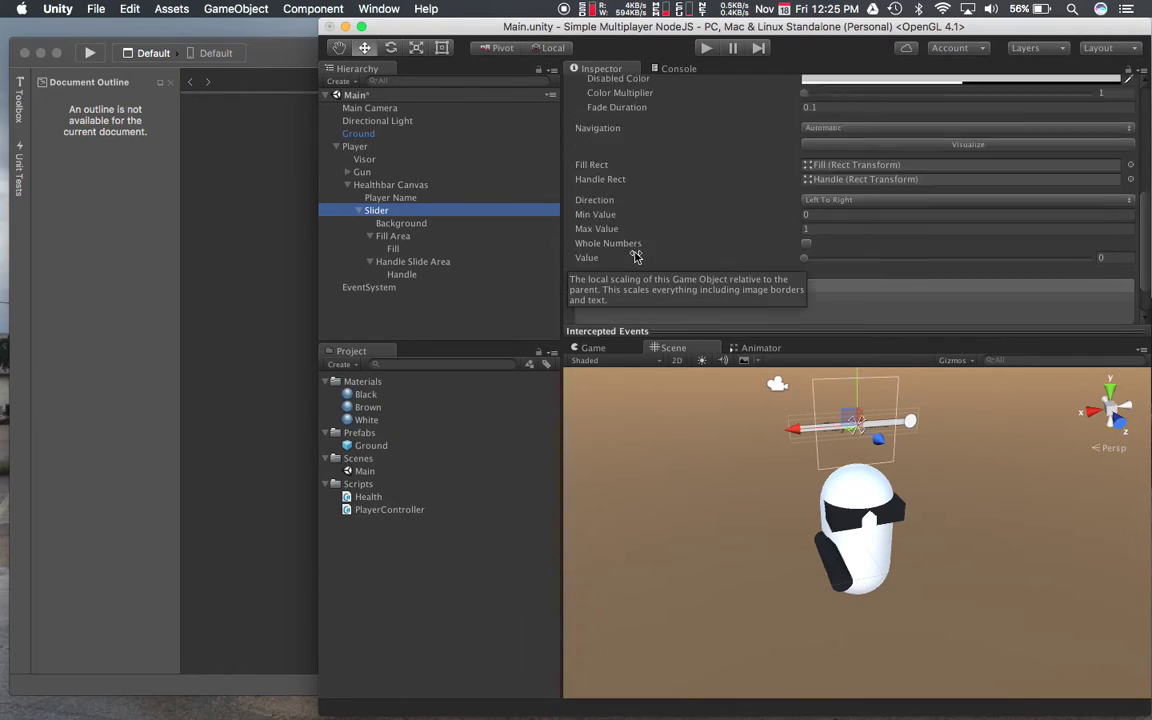
pyautogui.click(454, 227)
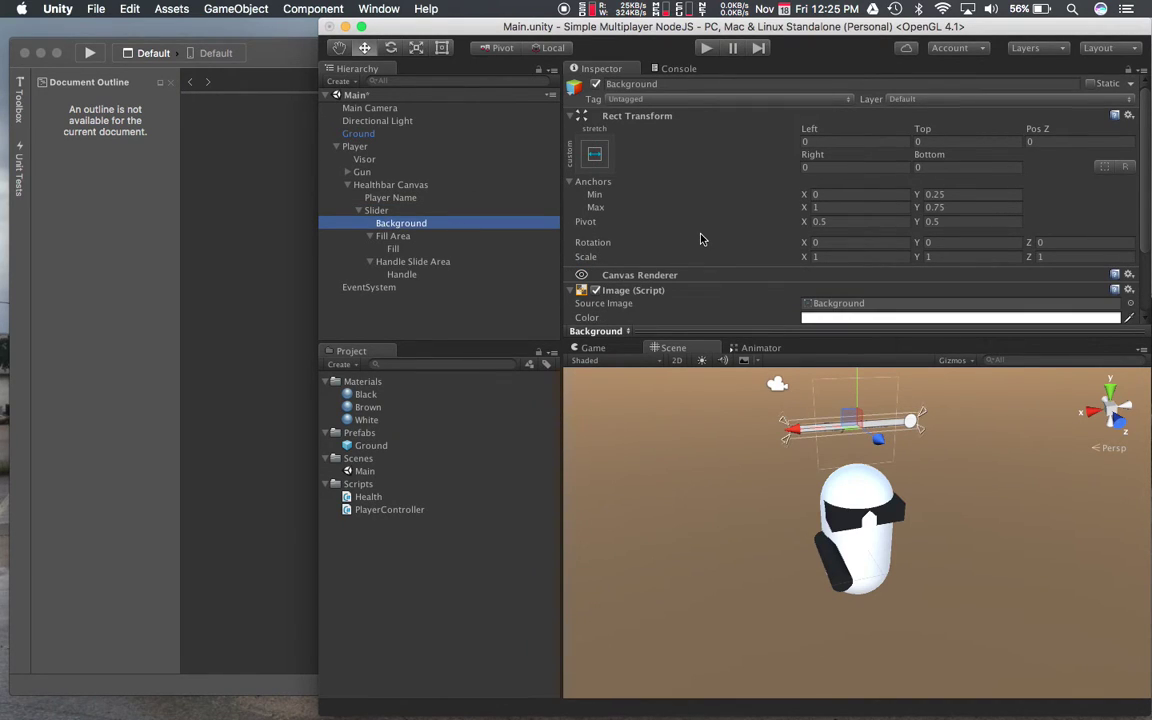
pyautogui.scroll(-3, 700, 239)
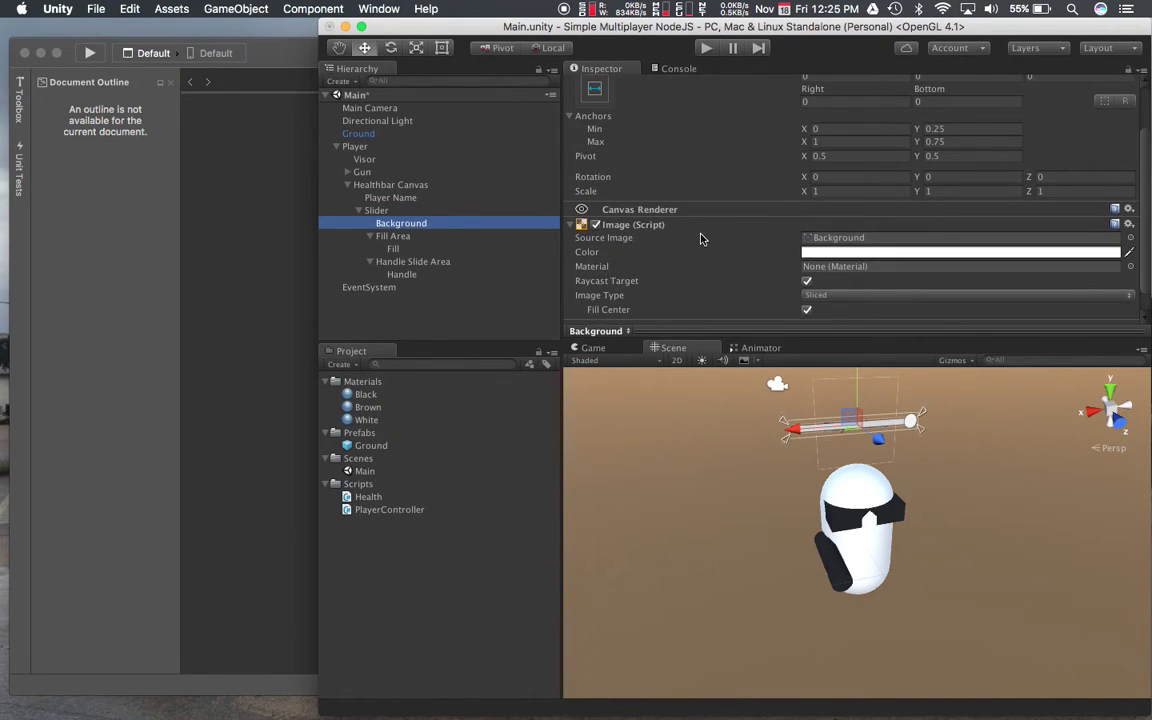
pyautogui.scroll(-1, 700, 239)
pyautogui.scroll(5, 700, 239)
pyautogui.scroll(-5, 700, 239)
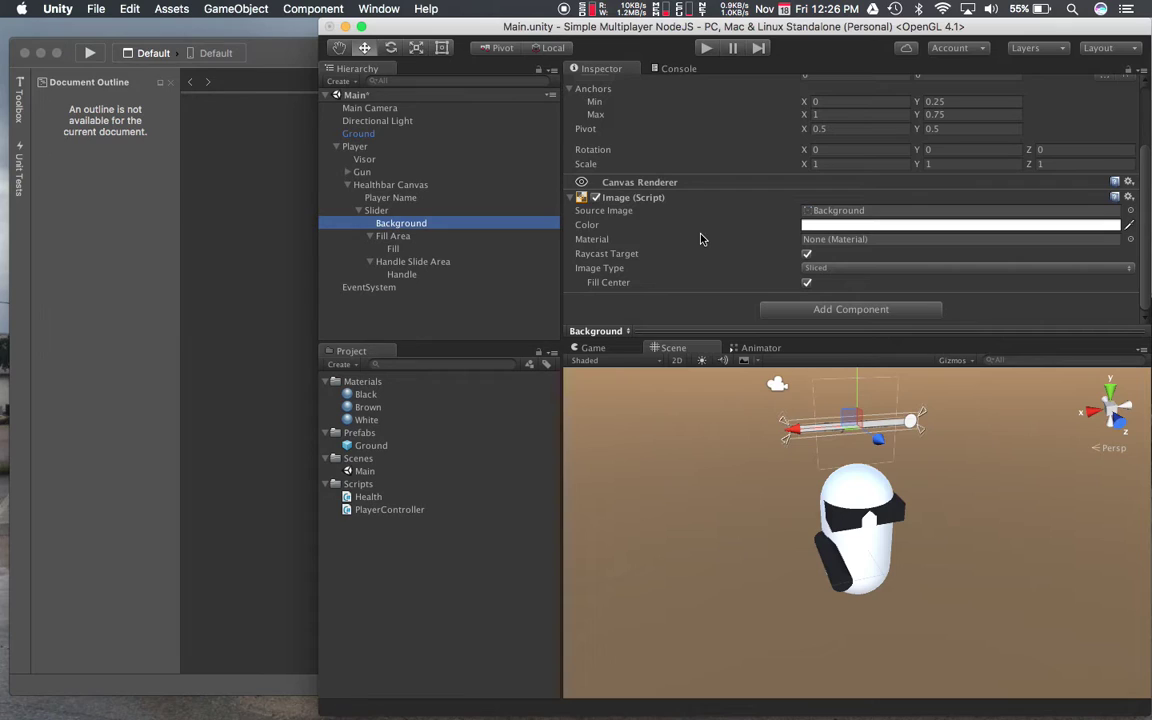
# Move the Background object out of the Slider so it sits directly under Healthbar Canvas, between Player Name and Slider
pyautogui.click(400, 228)
pyautogui.moveTo(398, 228); pyautogui.dragTo(398, 209)
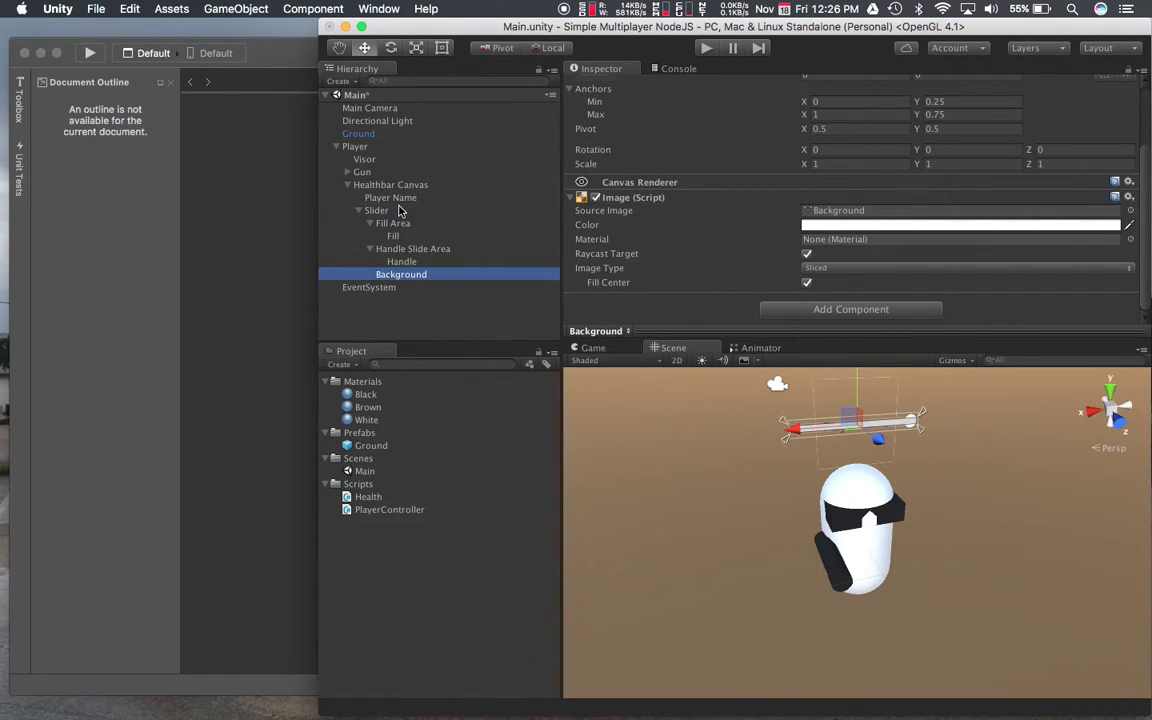
pyautogui.moveTo(360, 274)
pyautogui.mouseDown()
pyautogui.moveTo(355, 248)
pyautogui.moveTo(386, 203)
pyautogui.mouseUp()
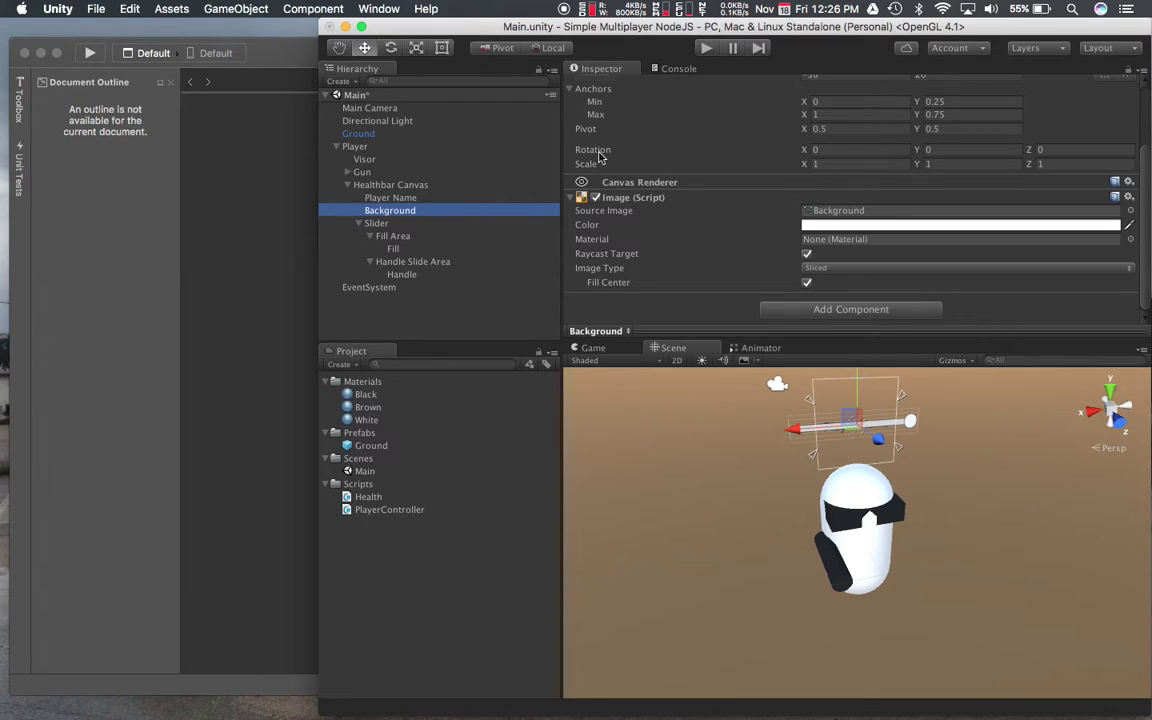
# Reset the Rect Transform of the Background object to its default values
pyautogui.scroll(3, 598, 157)
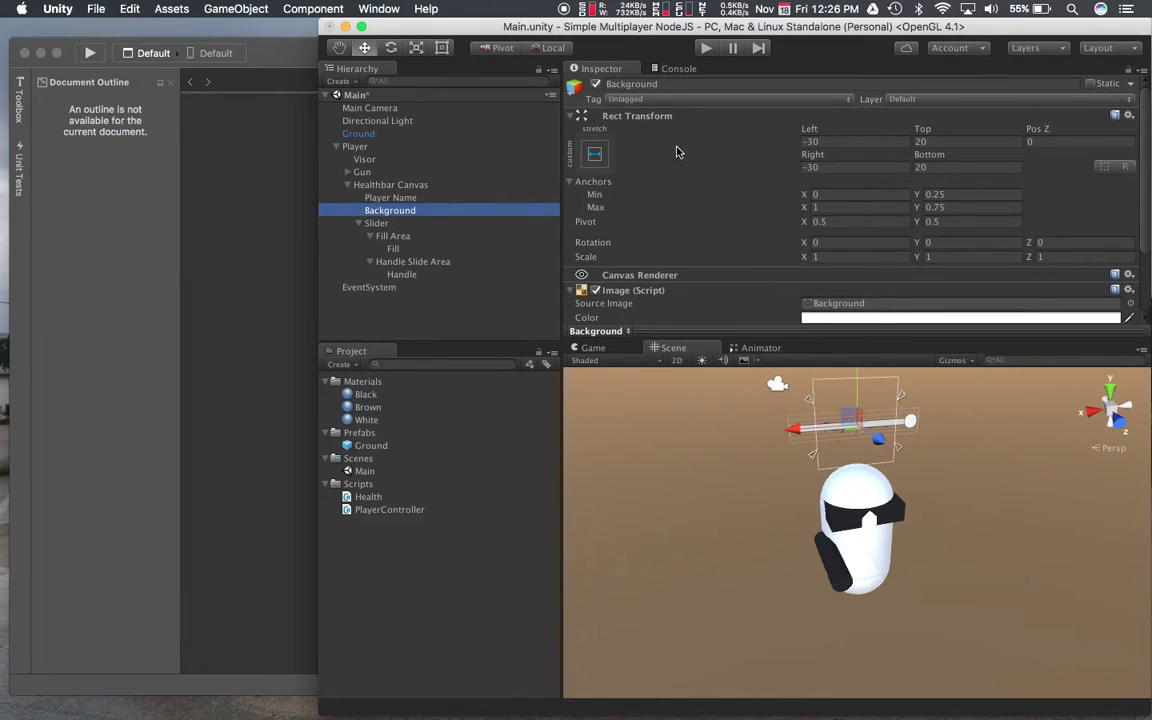
pyautogui.click(840, 142)
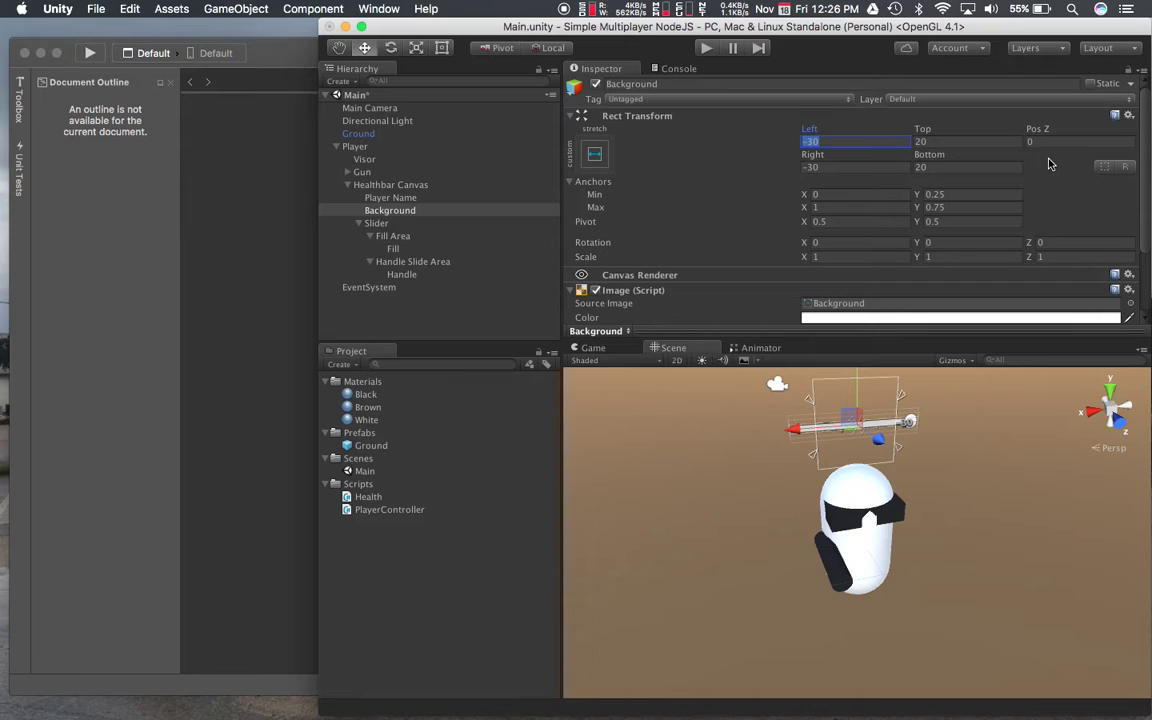
pyautogui.click(1129, 116)
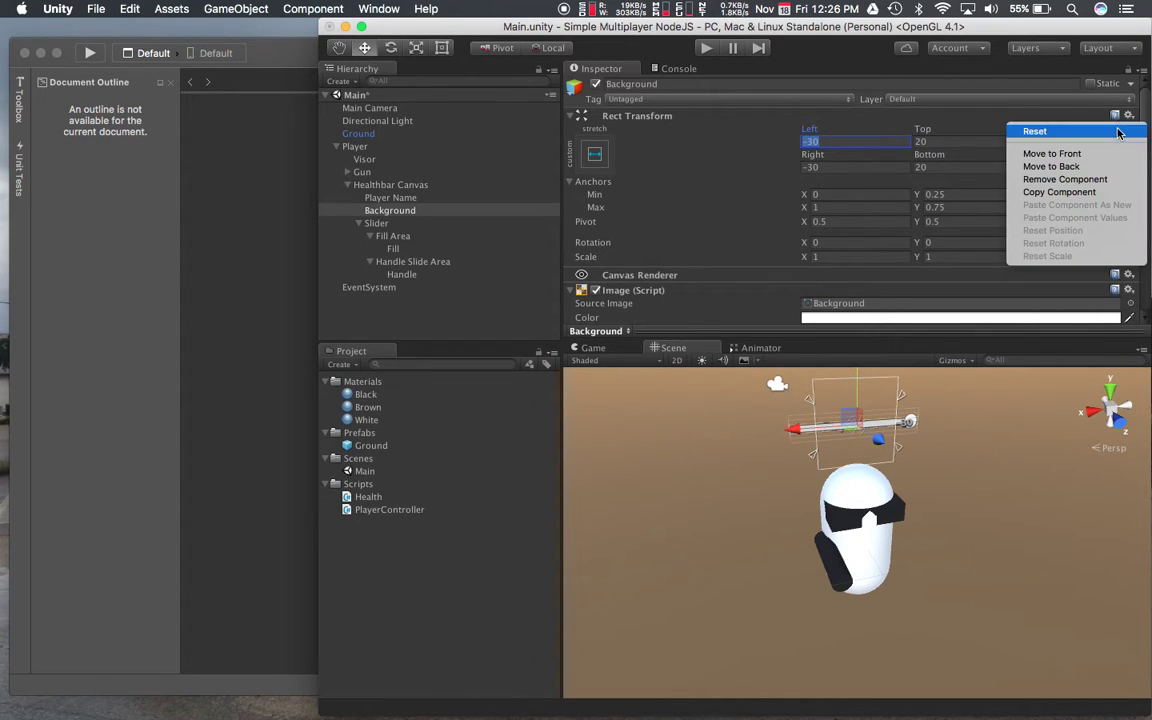
pyautogui.click(1118, 131)
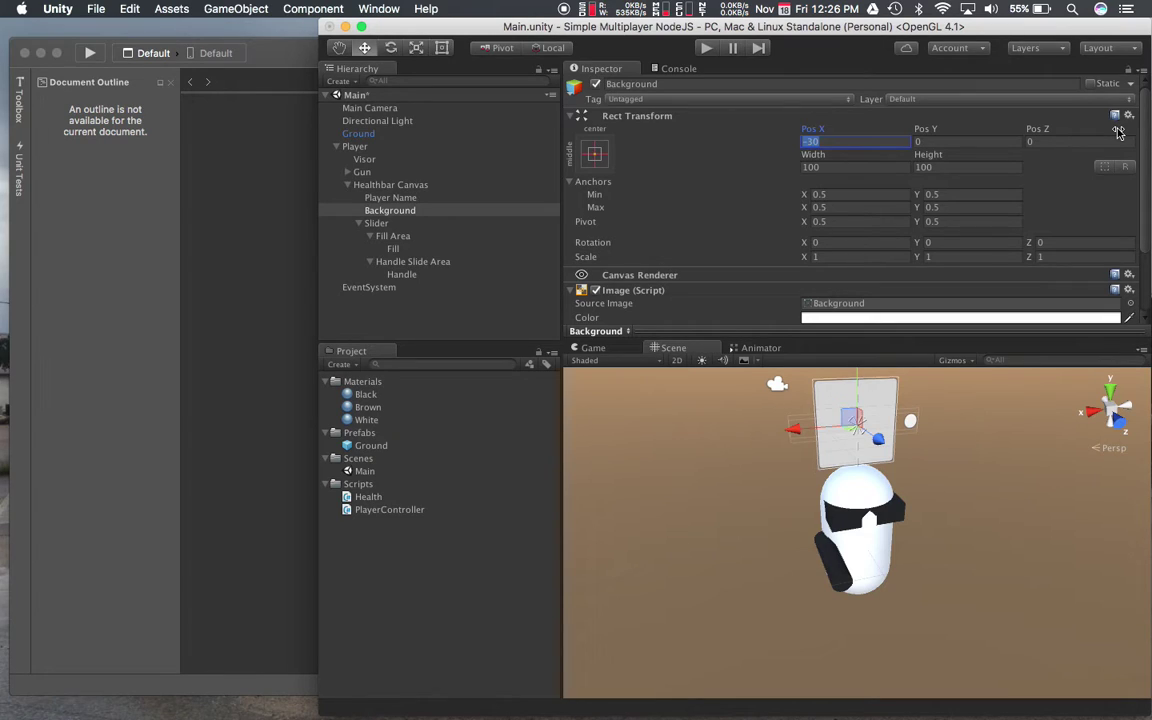
# Set the Background's Pos X to 0 and its height to 10
pyautogui.write('0')
pyautogui.press('Tab')
pyautogui.press('Tab')
pyautogui.press('Tab')
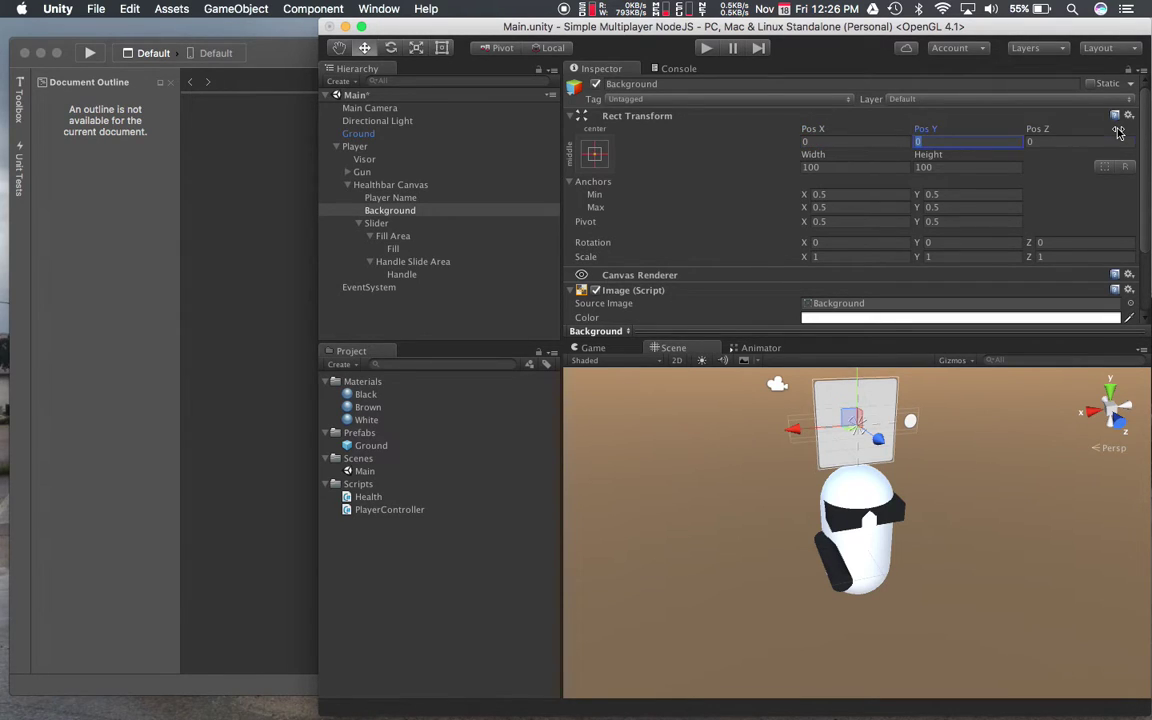
pyautogui.press('Tab')
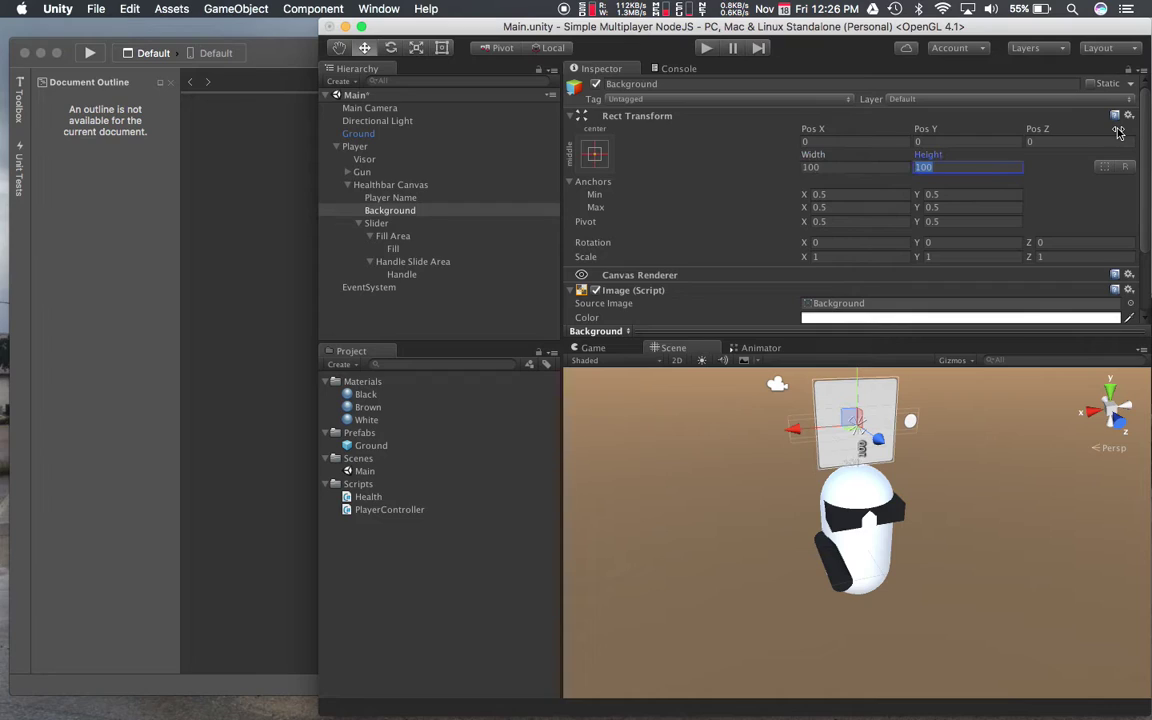
pyautogui.write('10')
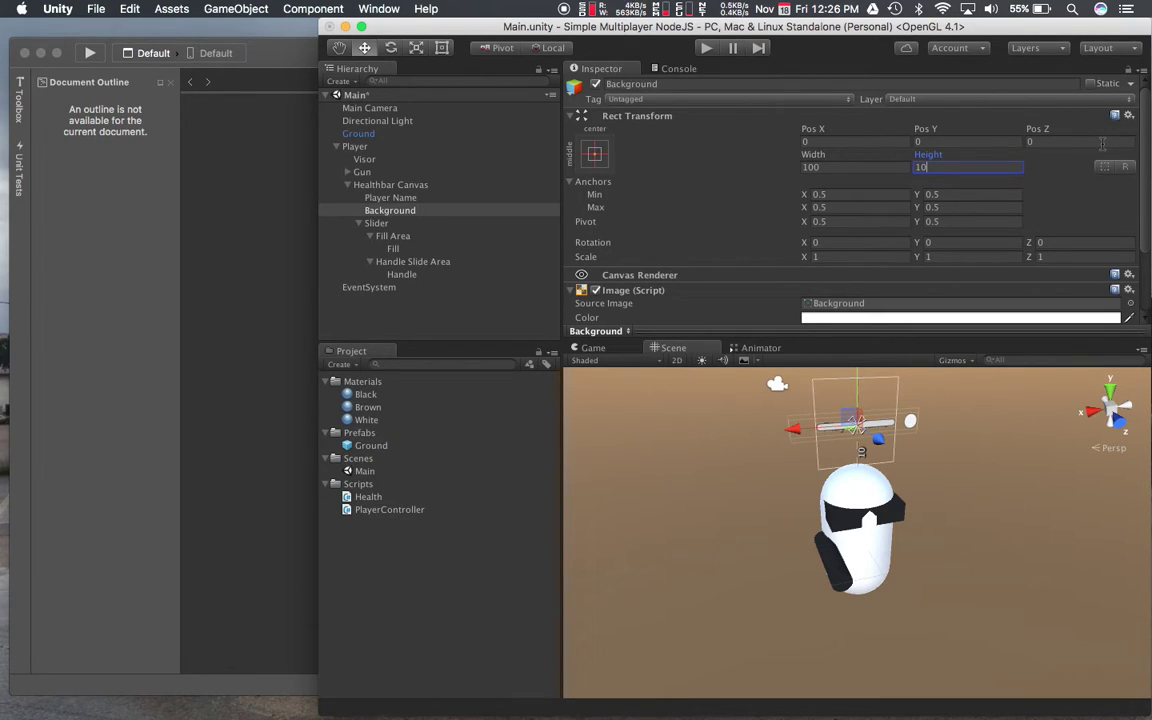
# Change the Background image's source sprite to InputFieldBackground
pyautogui.scroll(-3, 782, 221)
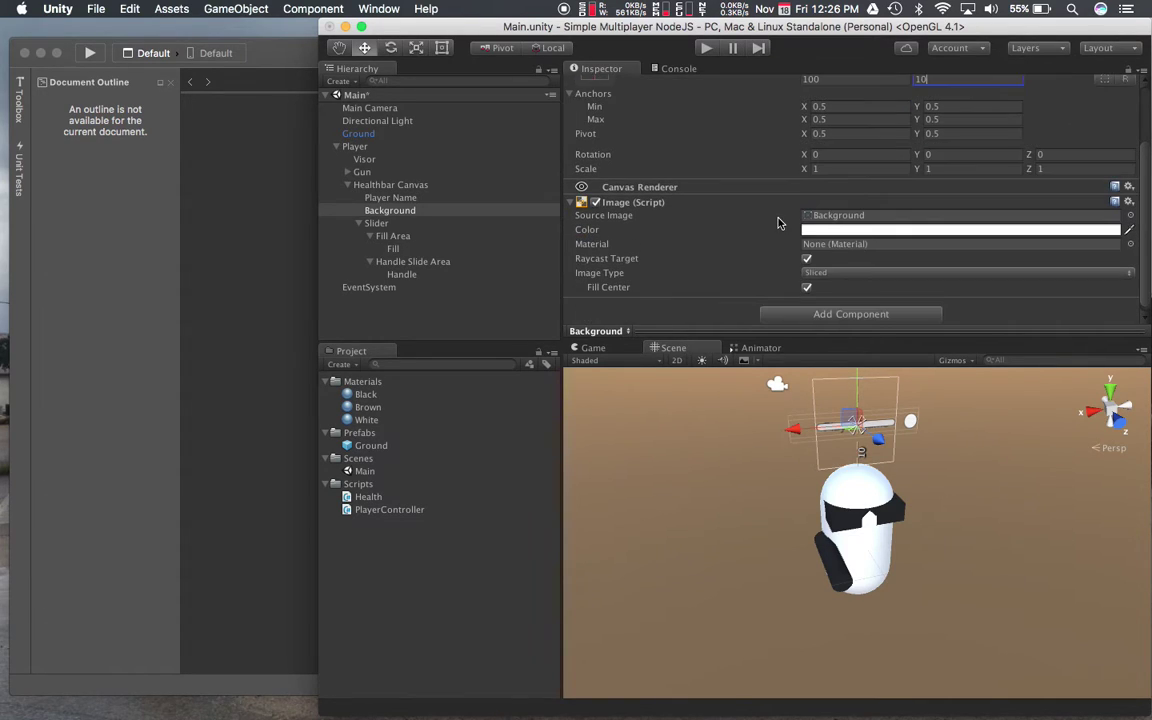
pyautogui.doubleClick(829, 212)
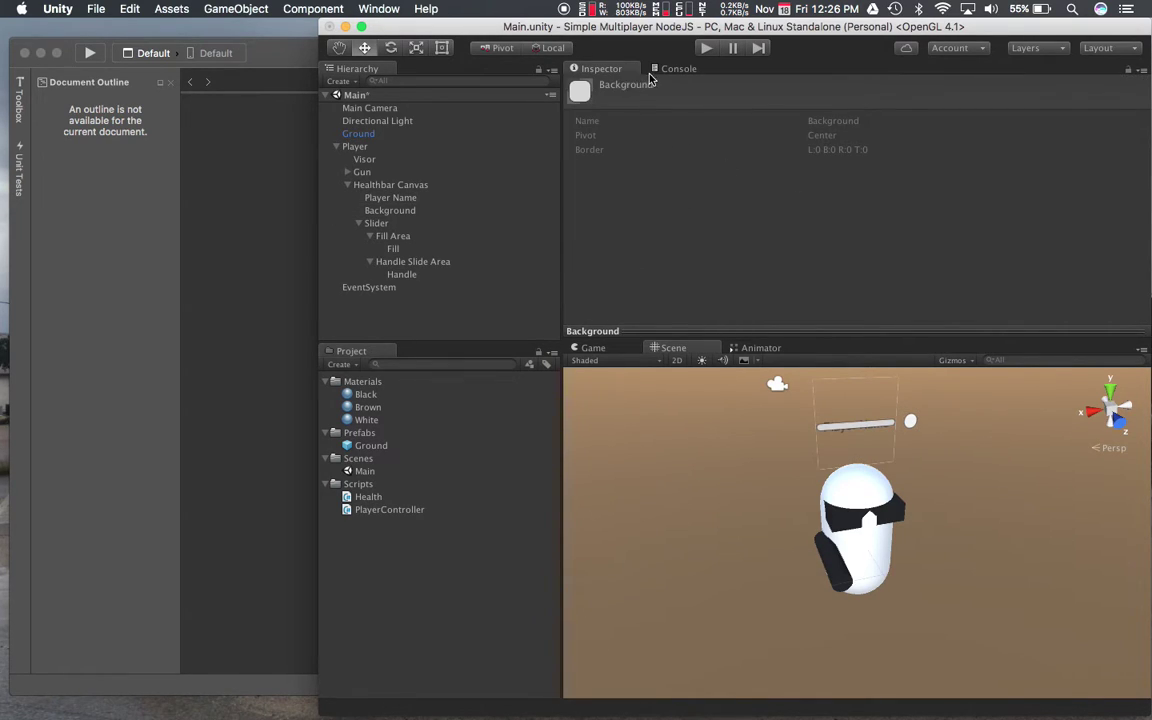
pyautogui.click(404, 210)
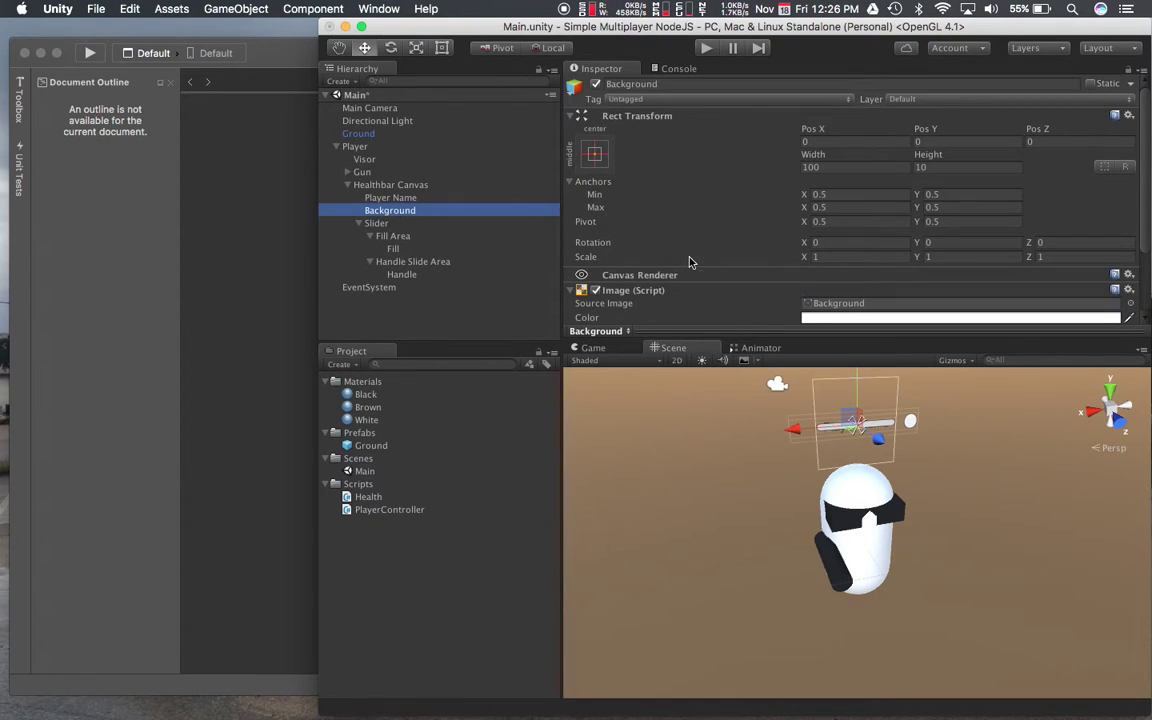
pyautogui.scroll(-2, 689, 262)
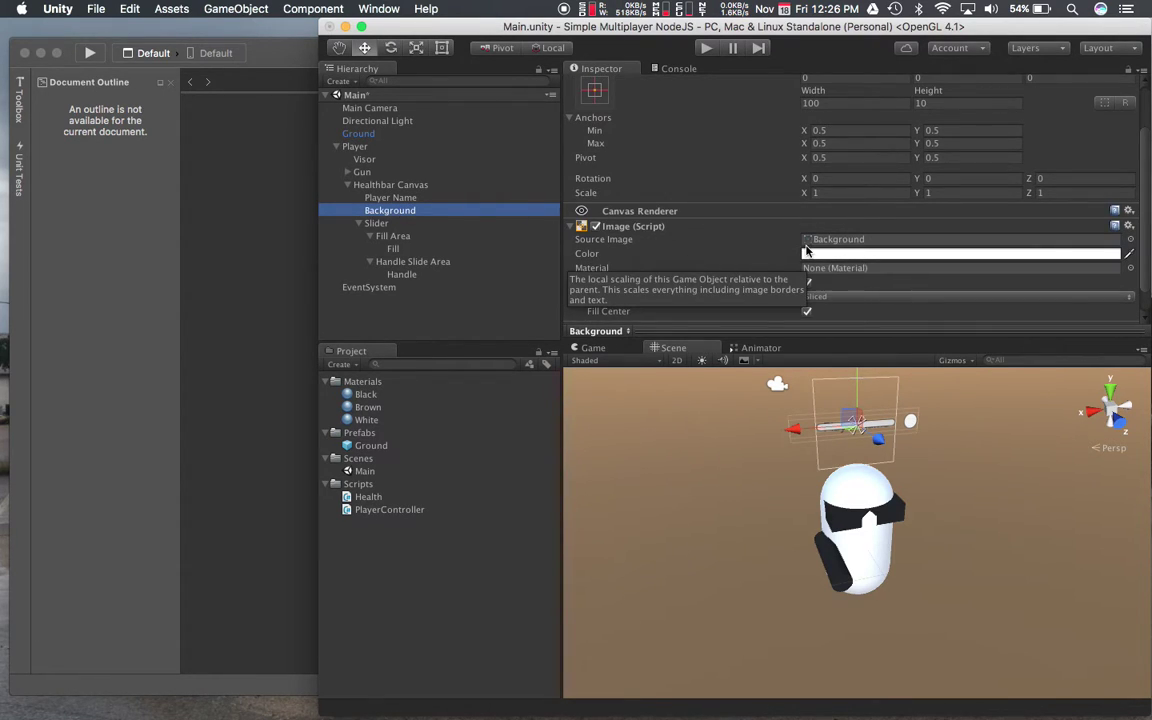
pyautogui.click(1130, 239)
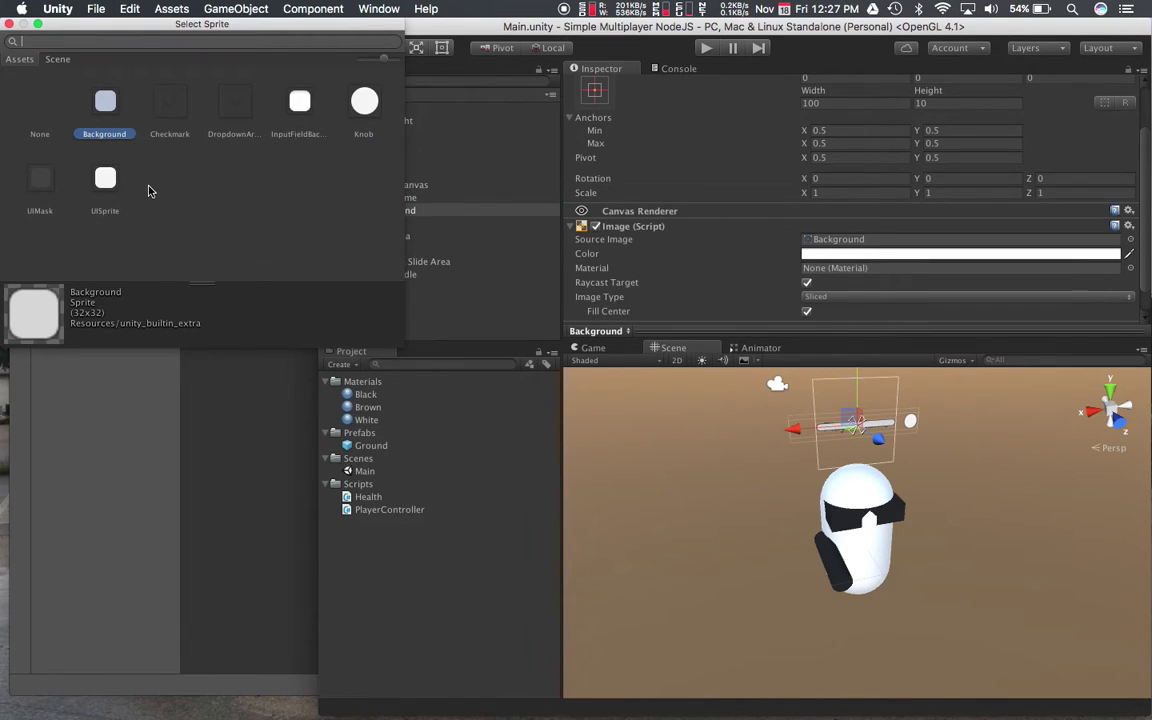
pyautogui.doubleClick(300, 101)
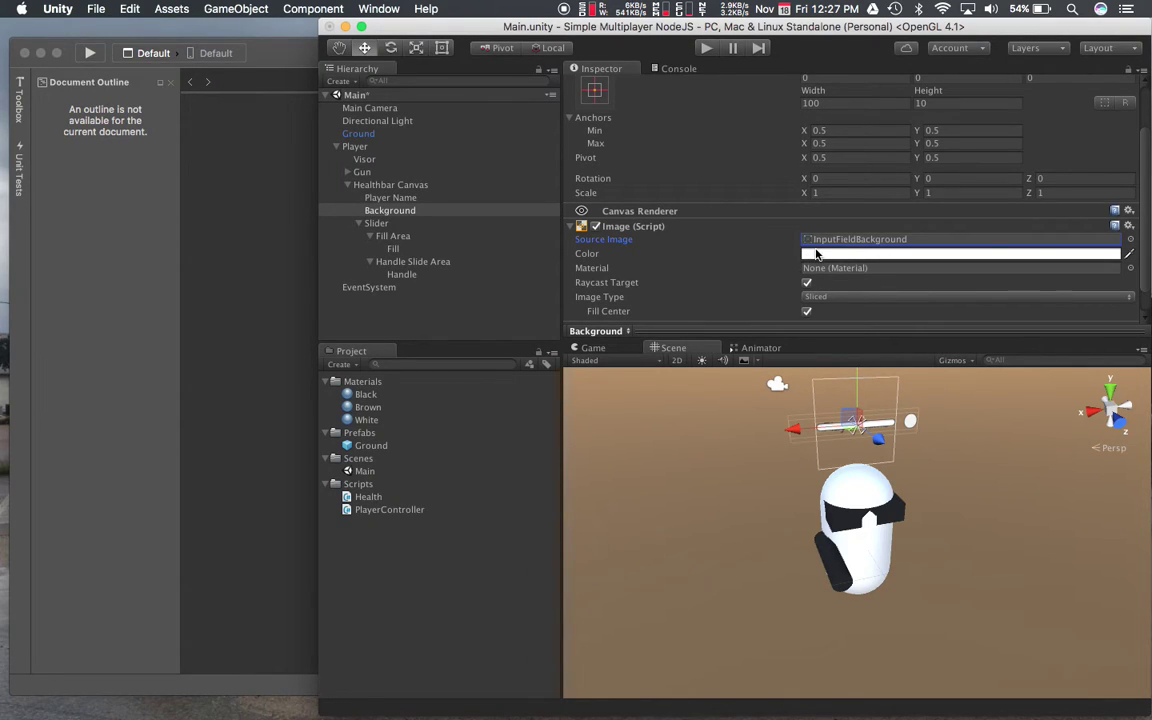
# Set the Background image's color to a fully saturated red using the color wheel
pyautogui.click(850, 253)
pyautogui.click(450, 331)
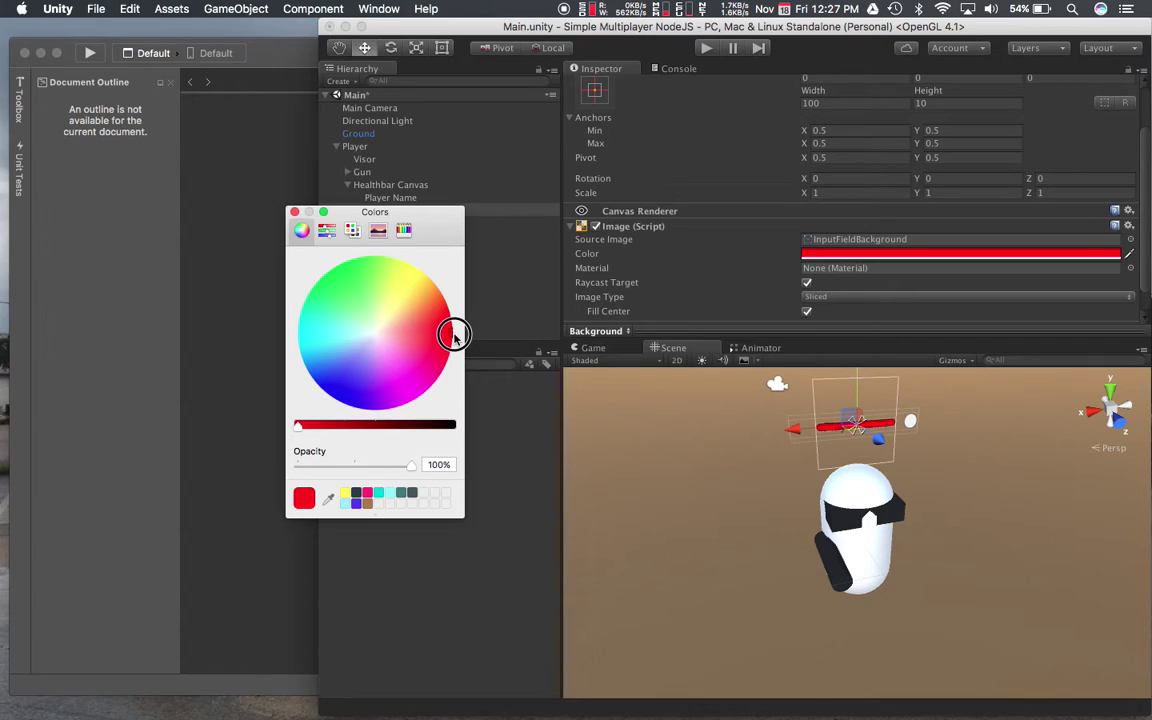
pyautogui.click(294, 213)
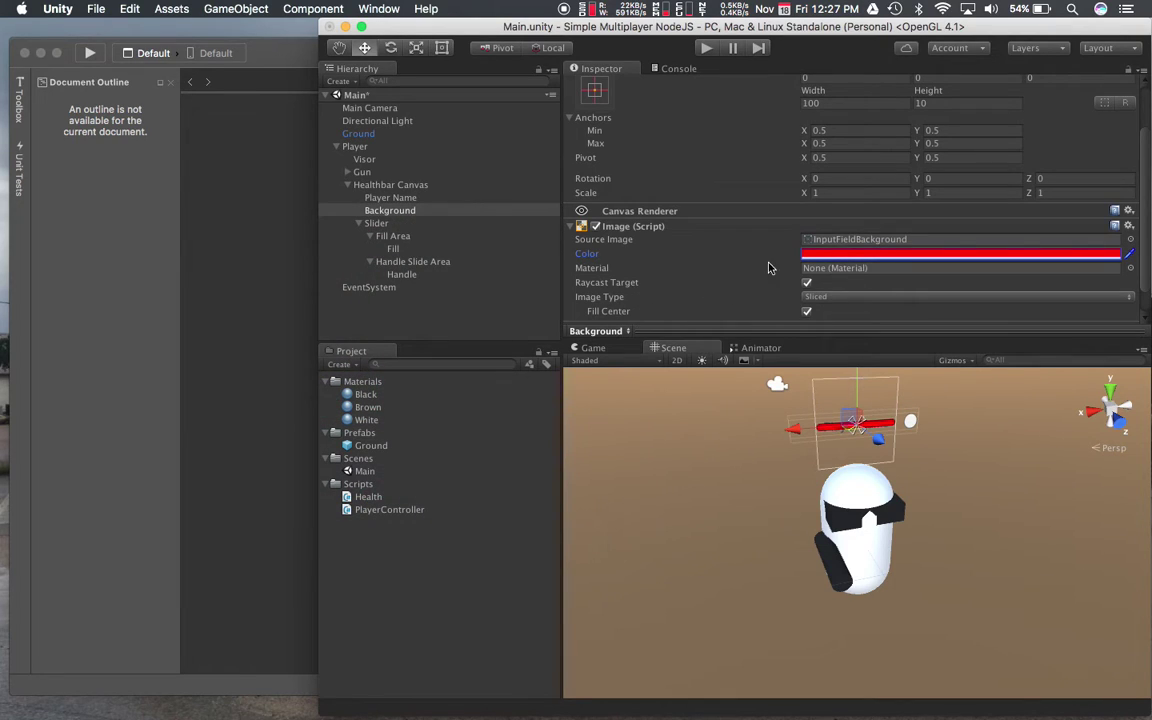
# Examine the Rect Transform settings of the Slider and its Fill Area, Fill, Handle Slide Area and Handle objects
pyautogui.scroll(-1, 767, 273)
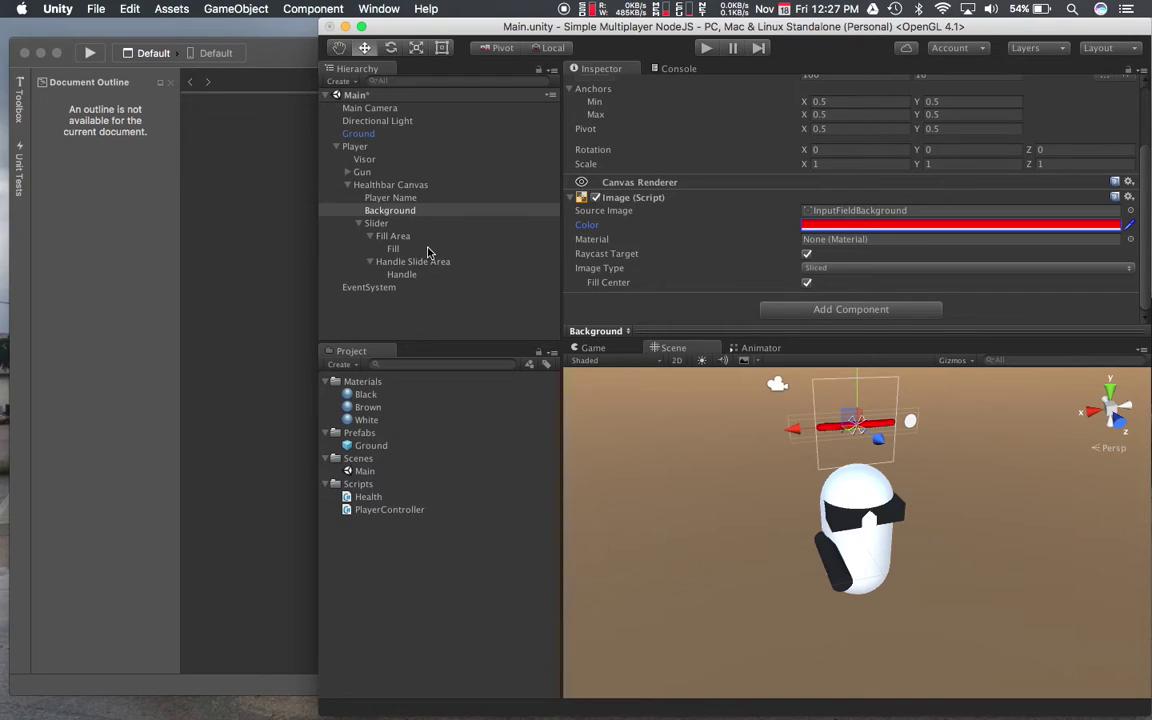
pyautogui.click(389, 224)
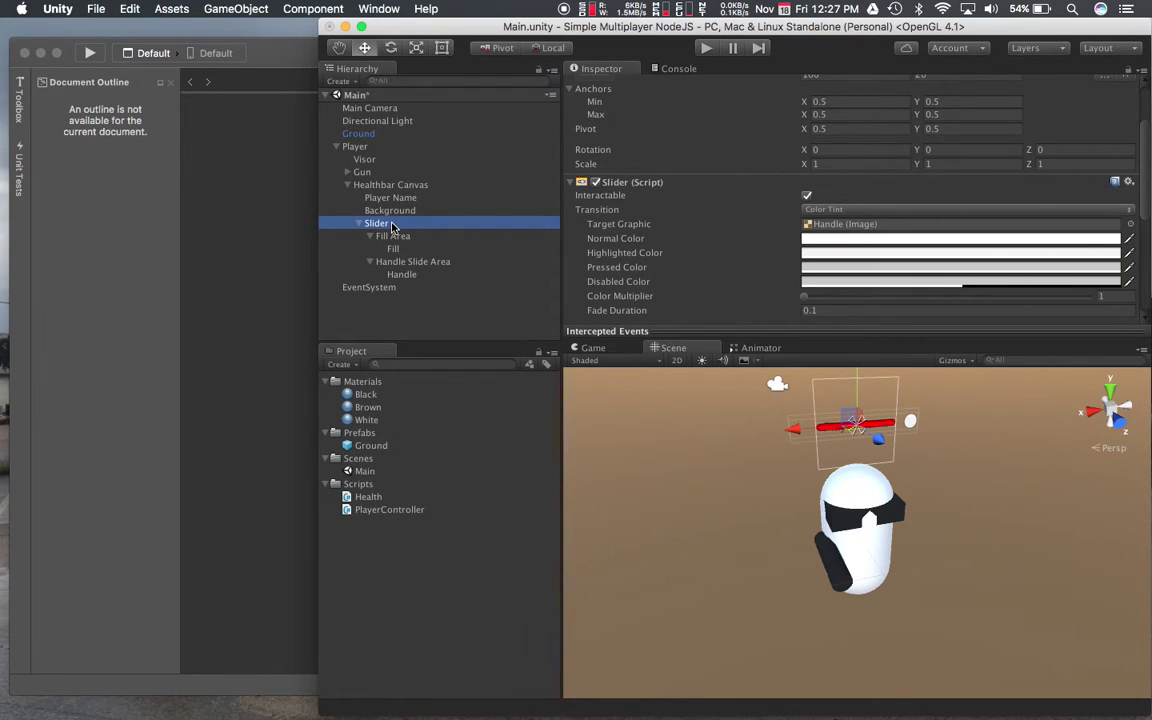
pyautogui.scroll(3, 676, 125)
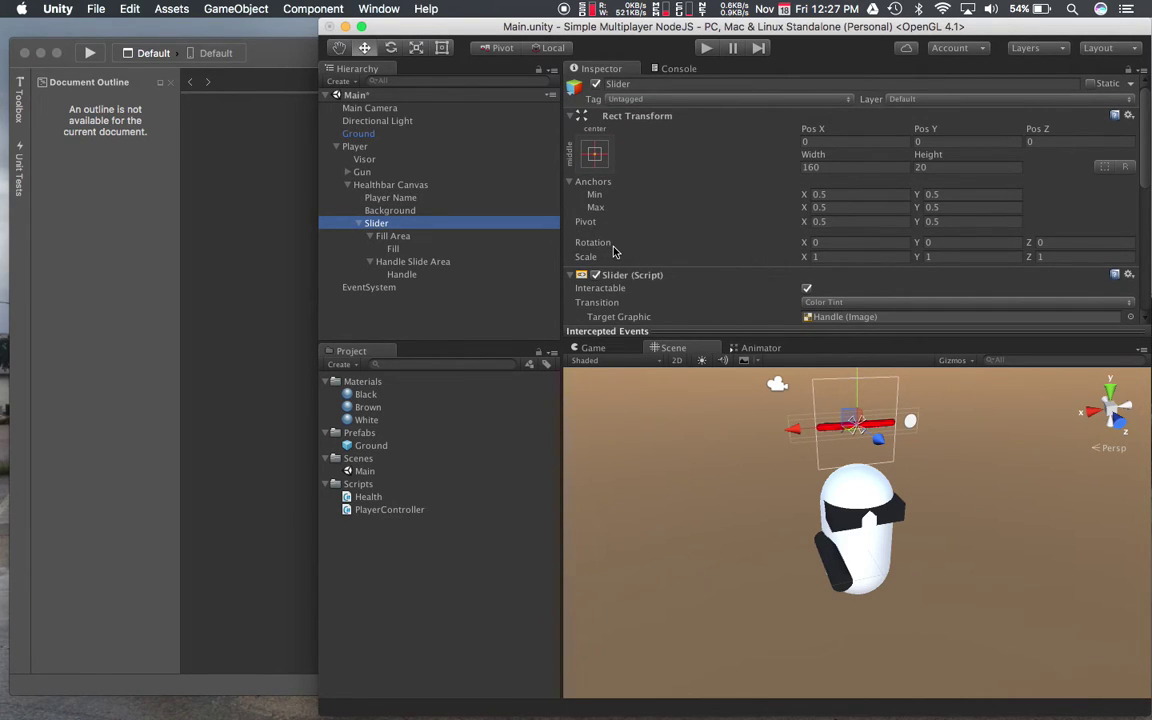
pyautogui.press('Down')
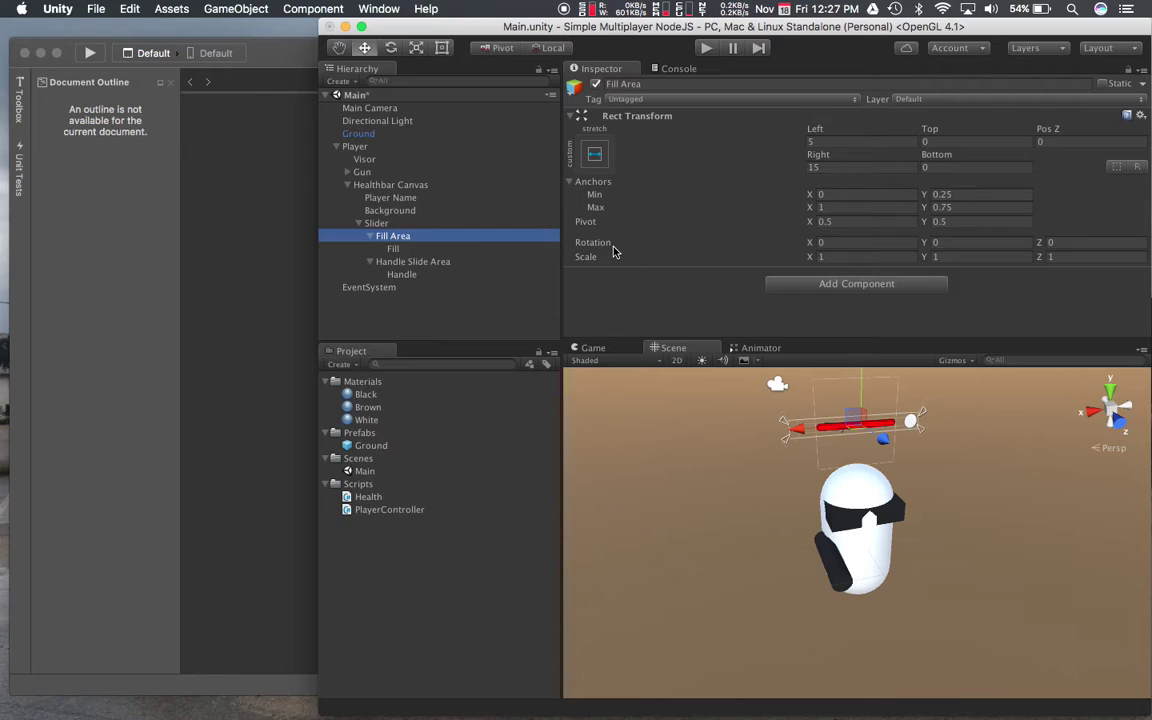
pyautogui.press('Down')
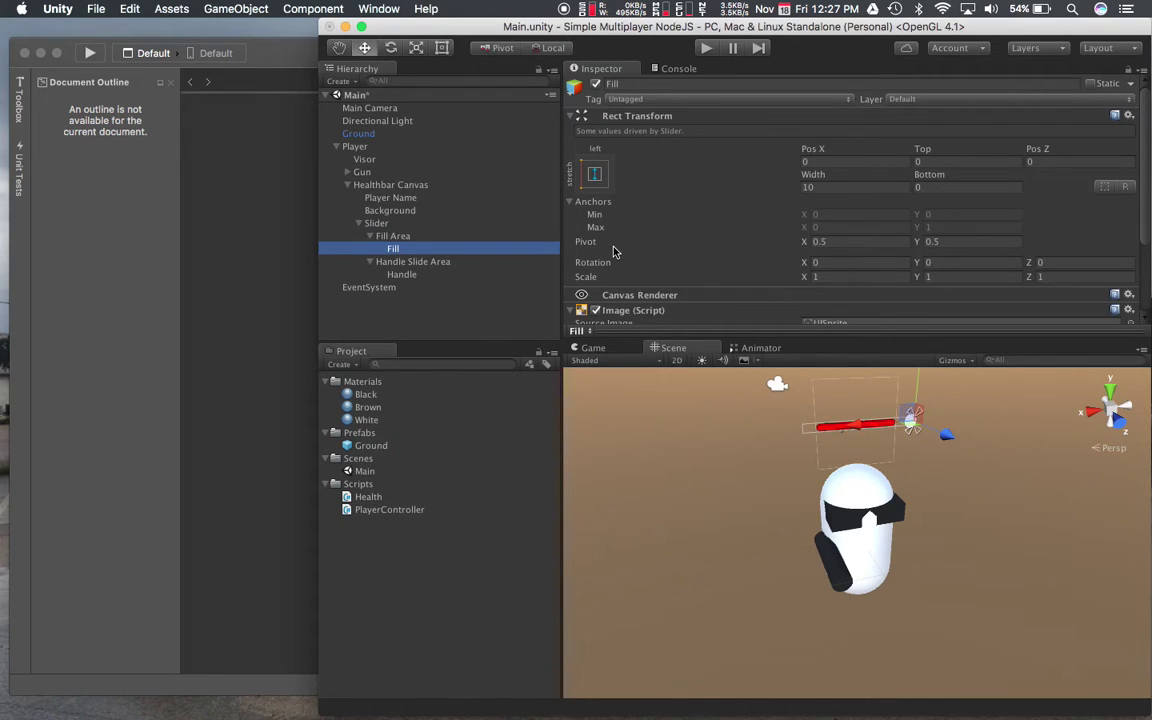
pyautogui.press('Down')
pyautogui.press('Down')
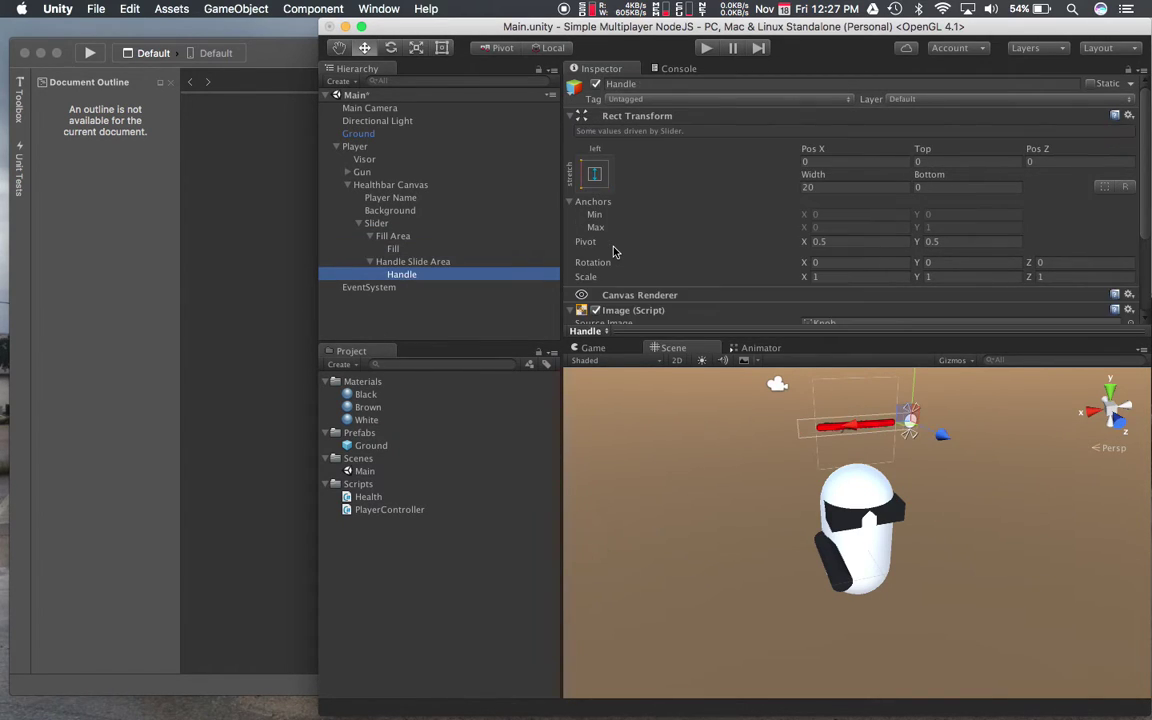
pyautogui.press('Up')
pyautogui.press('Up')
pyautogui.press('Up')
pyautogui.press('Up')
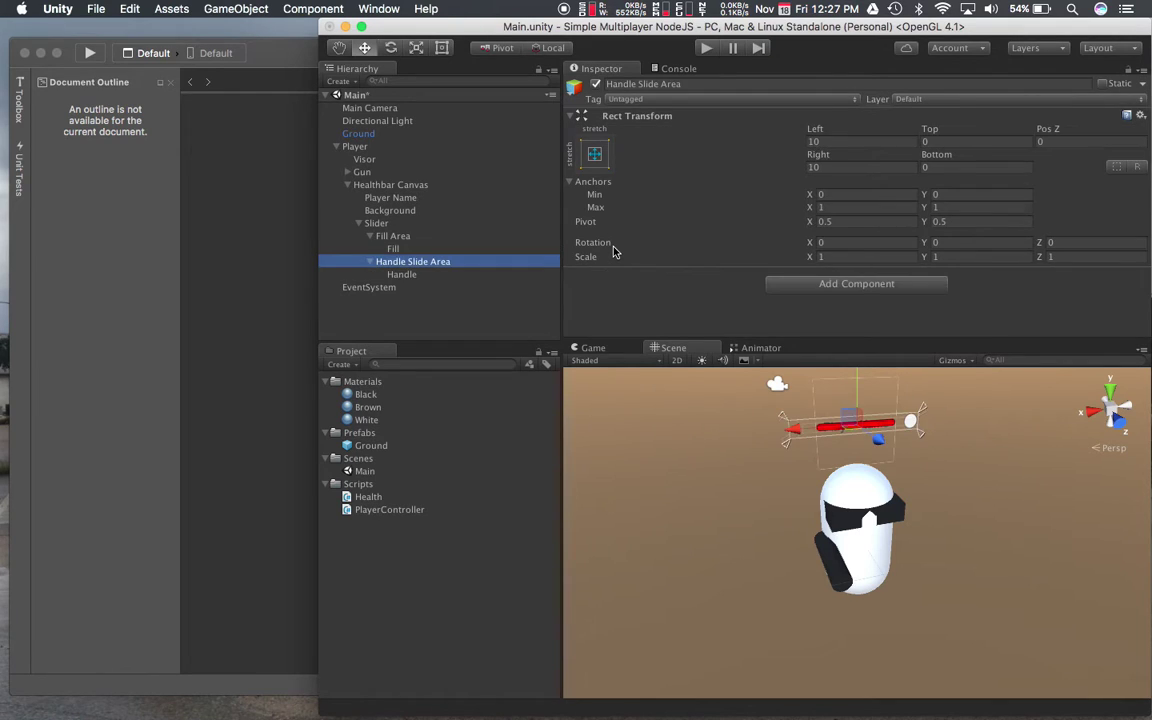
pyautogui.press('Up')
pyautogui.press('Up')
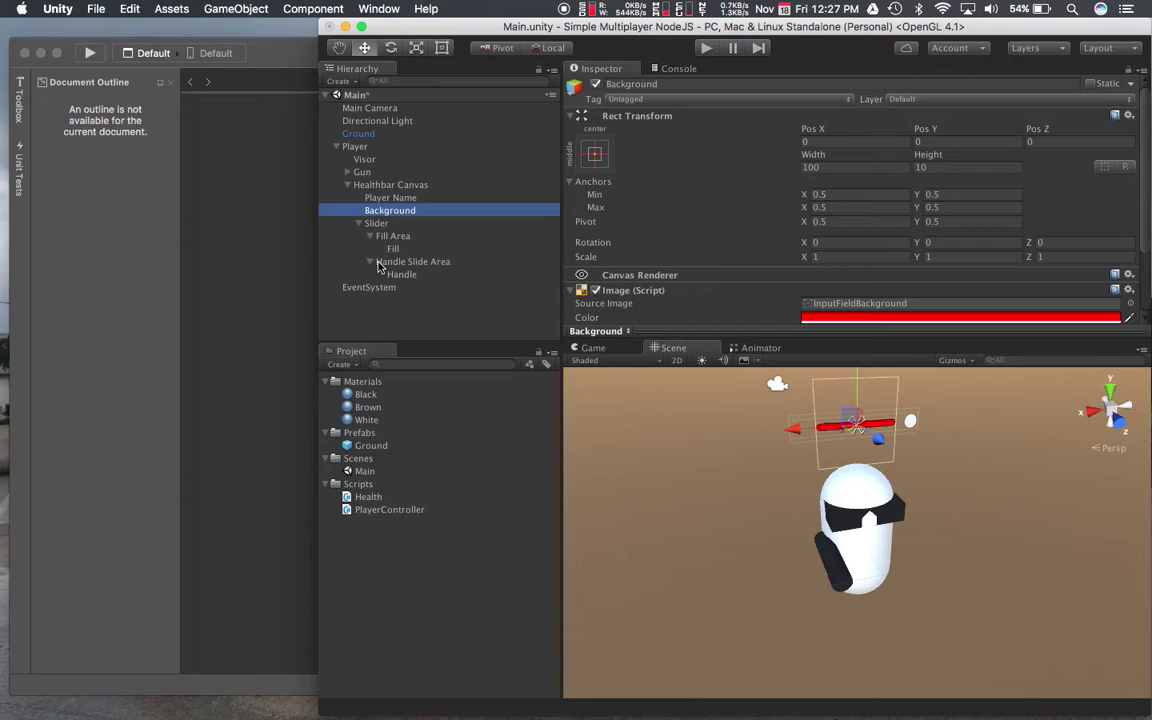
# Delete the Slider object and all its children from the Healthbar Canvas
pyautogui.click(380, 225)
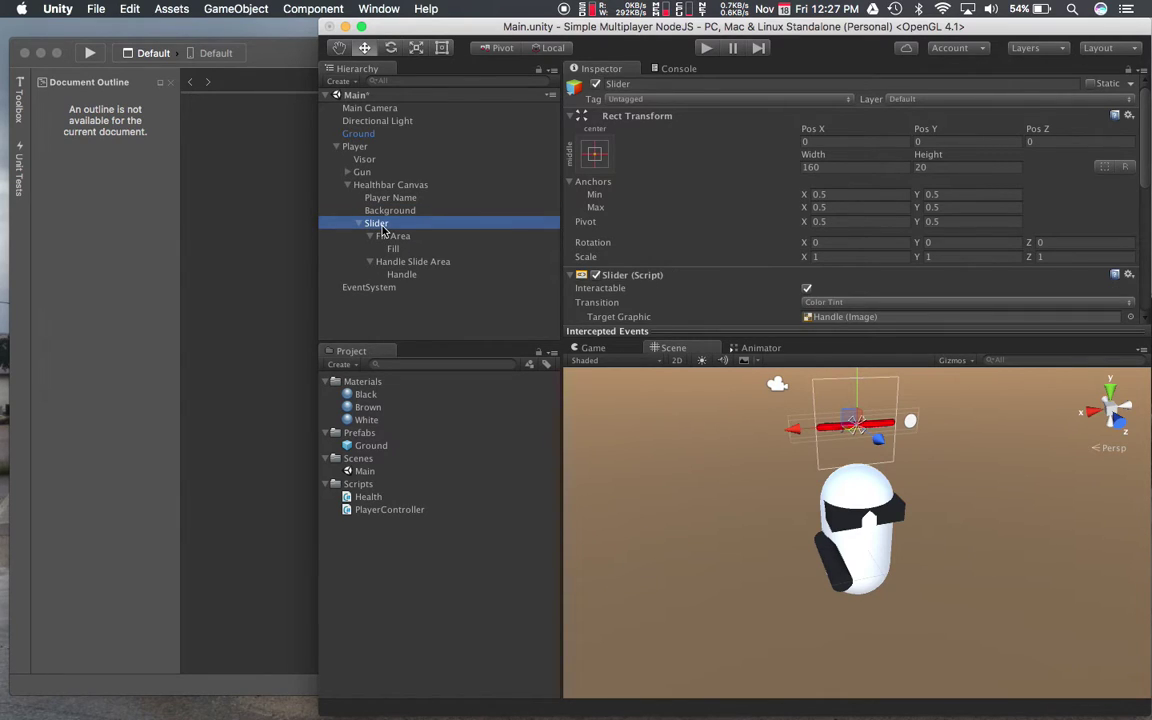
pyautogui.press('super+BackSpace')
# Duplicate the Background object and rename the copy Foreground
pyautogui.click(387, 211)
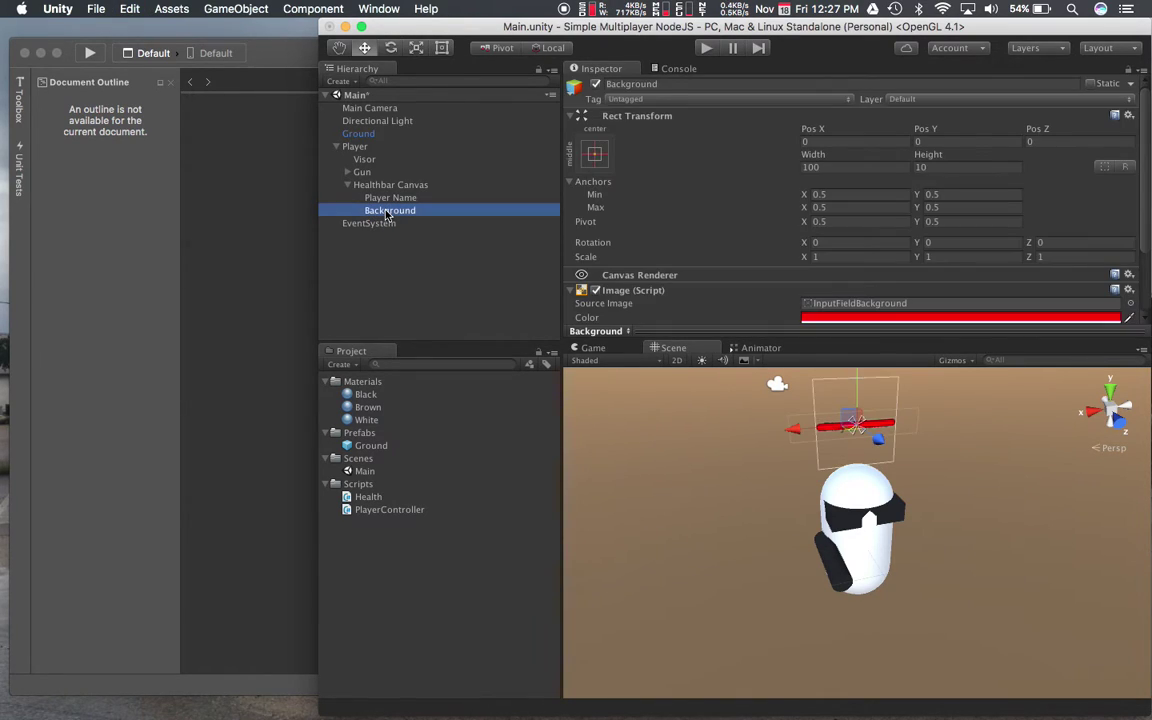
pyautogui.press('super+d')
pyautogui.click(387, 225)
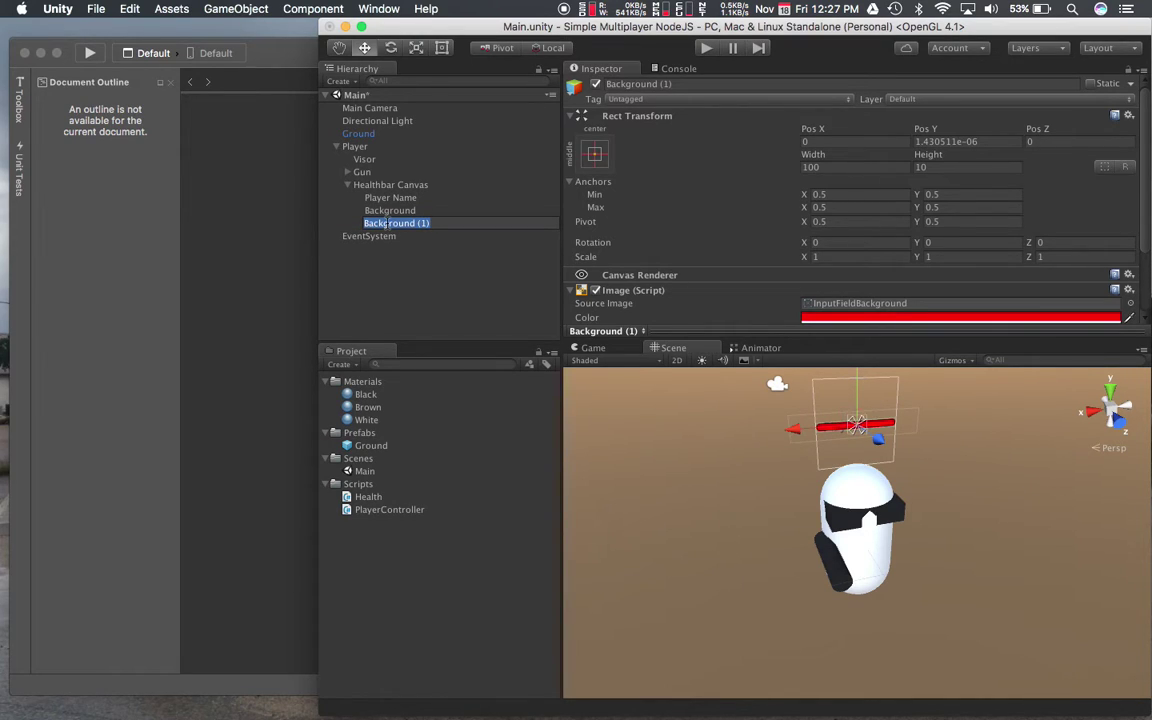
pyautogui.write('Foreground')
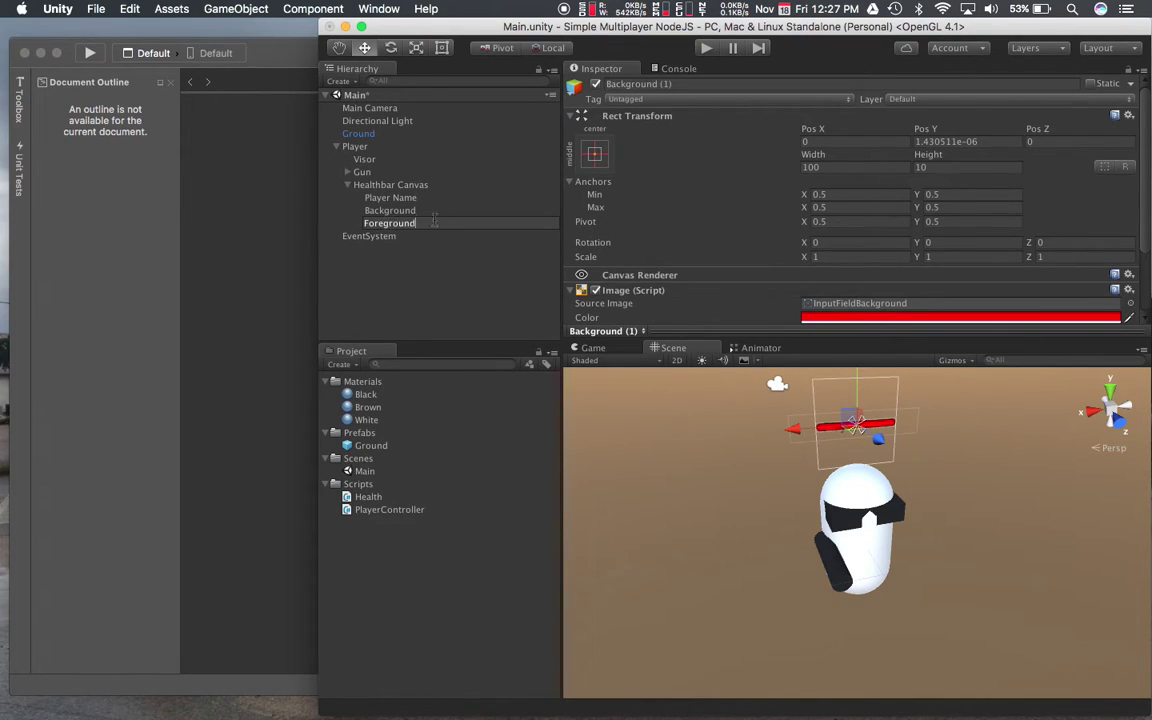
pyautogui.press('Return')
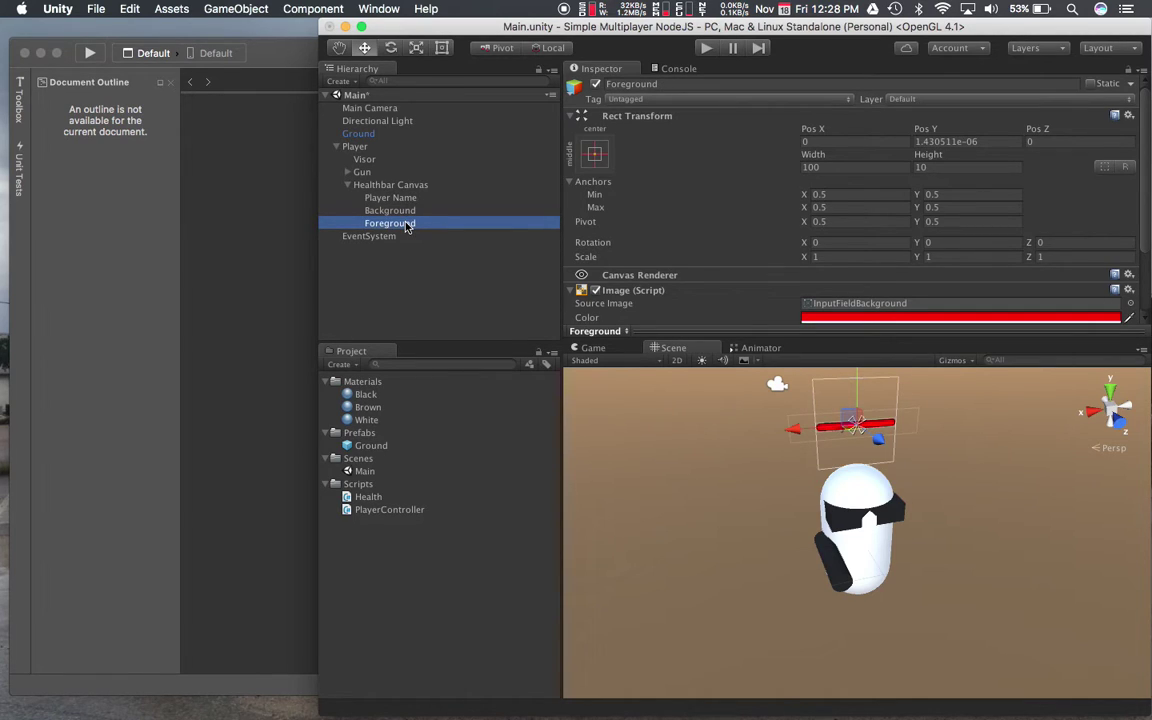
# Make Foreground a child of Background and set its anchor preset to middle left
pyautogui.moveTo(406, 224); pyautogui.dragTo(404, 212)
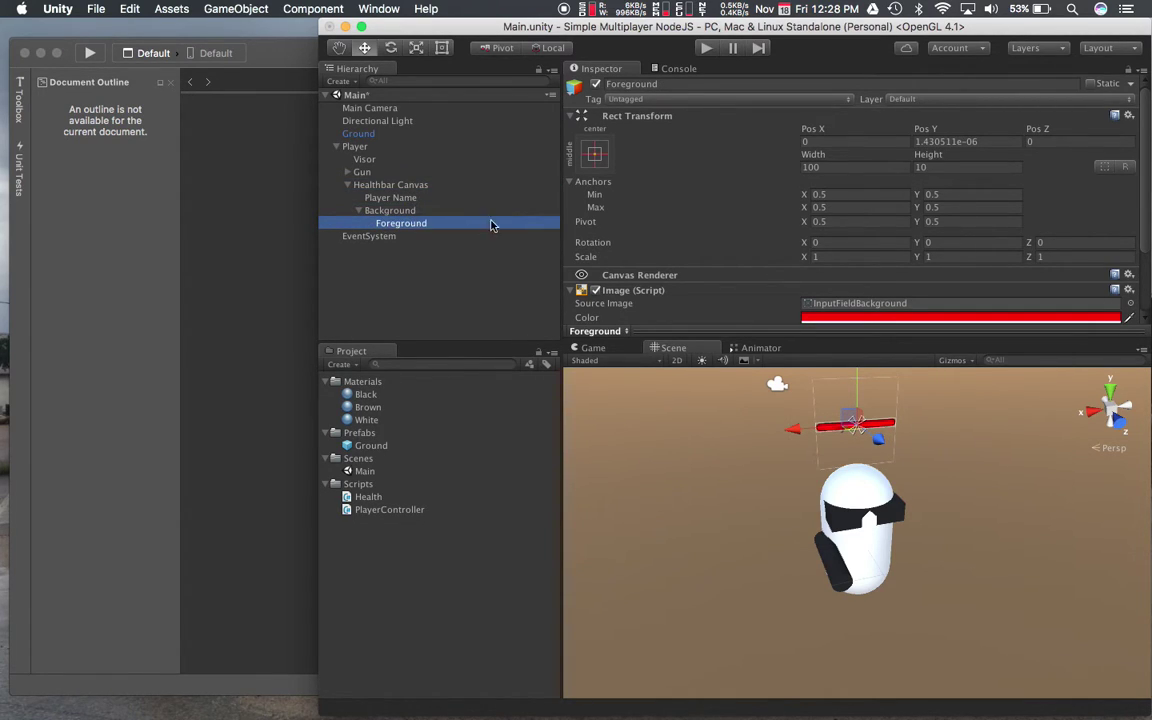
pyautogui.click(594, 154)
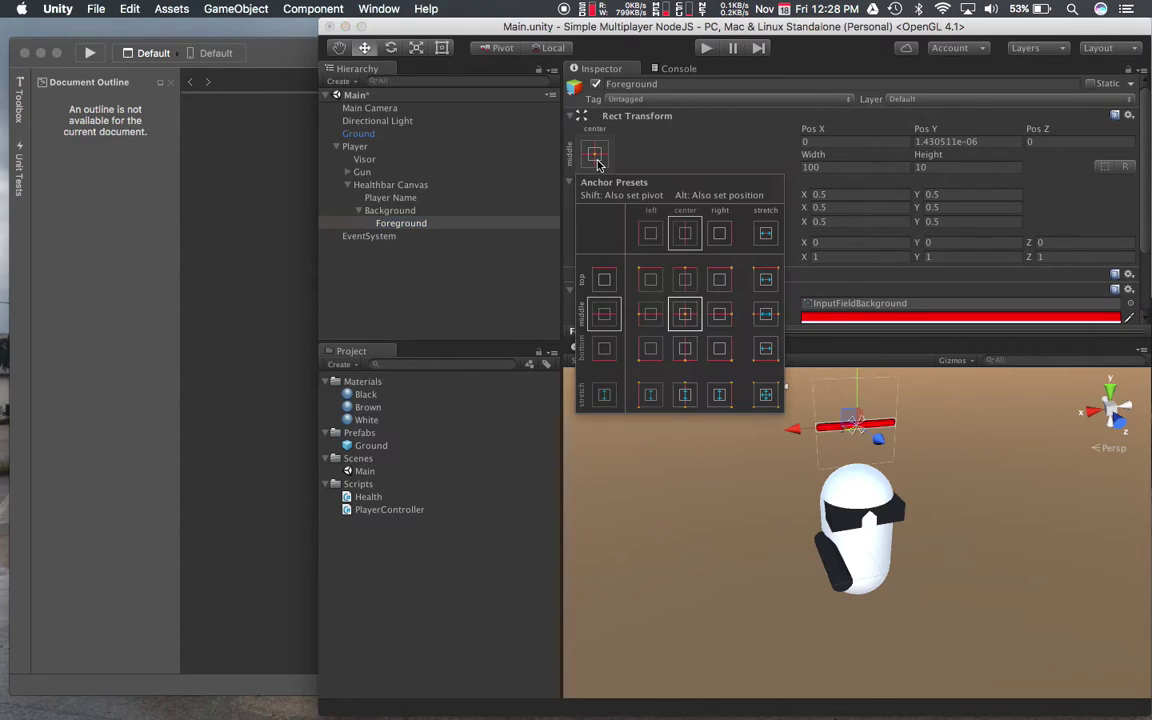
pyautogui.click(652, 317)
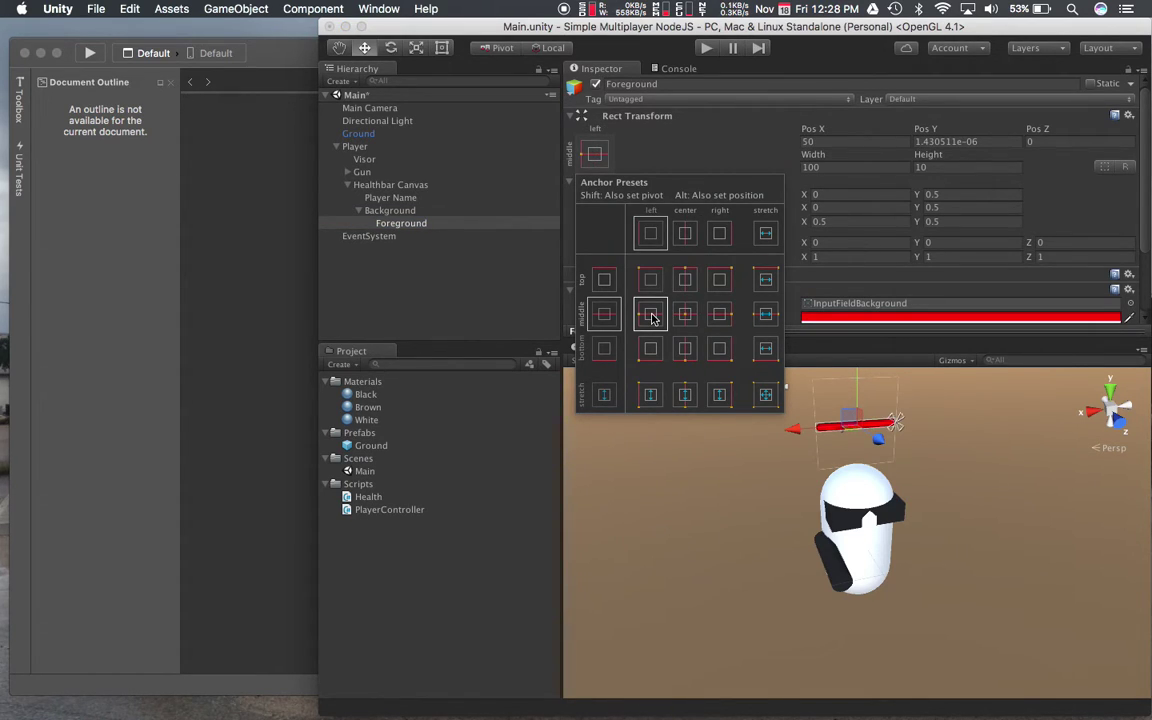
pyautogui.click(703, 162)
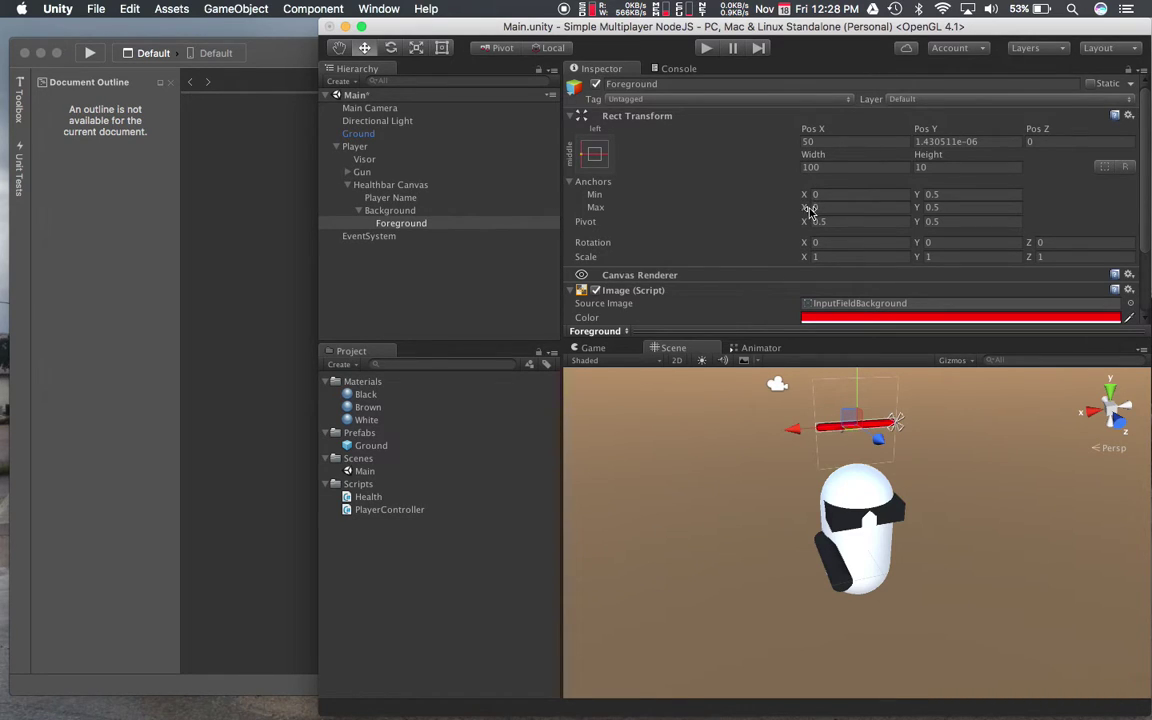
# Set the Foreground image's color to a bright, fully saturated green using the color wheel
pyautogui.scroll(-3, 788, 254)
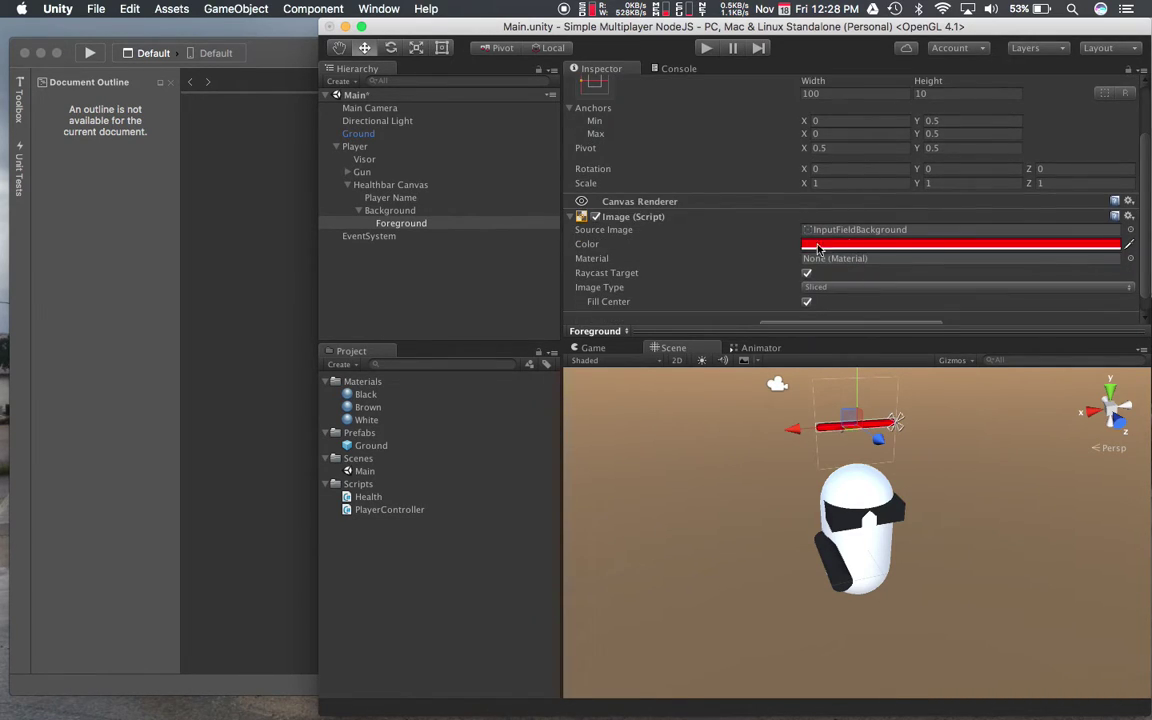
pyautogui.click(936, 245)
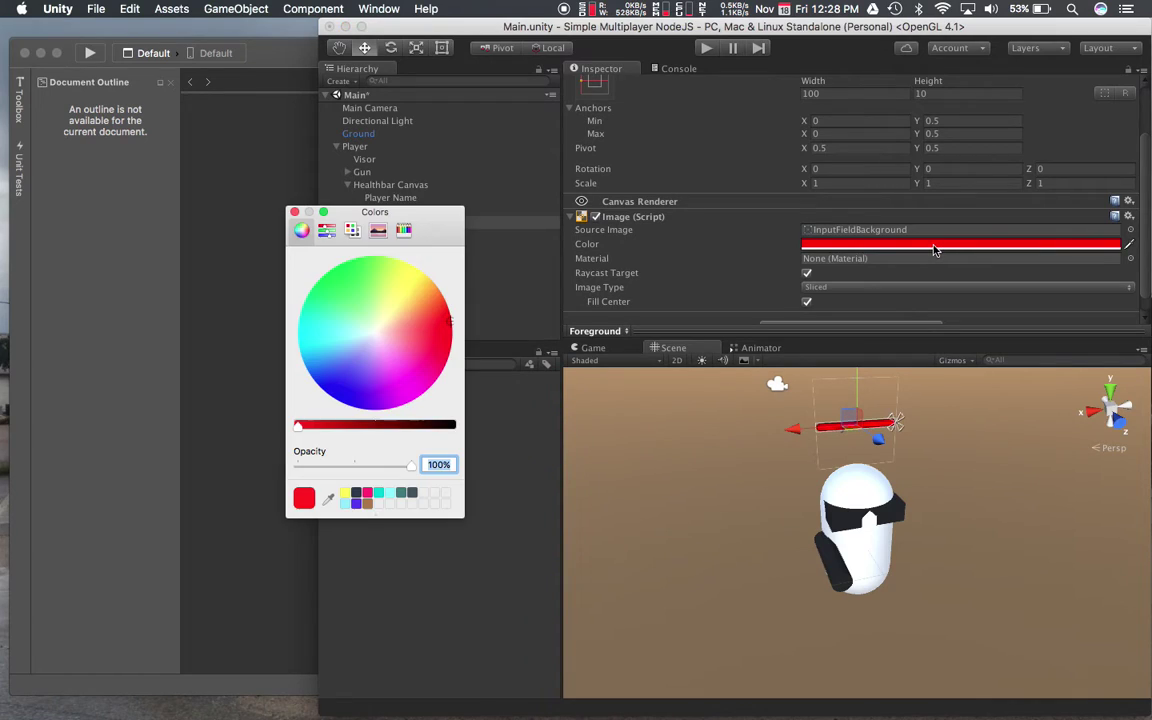
pyautogui.click(342, 267)
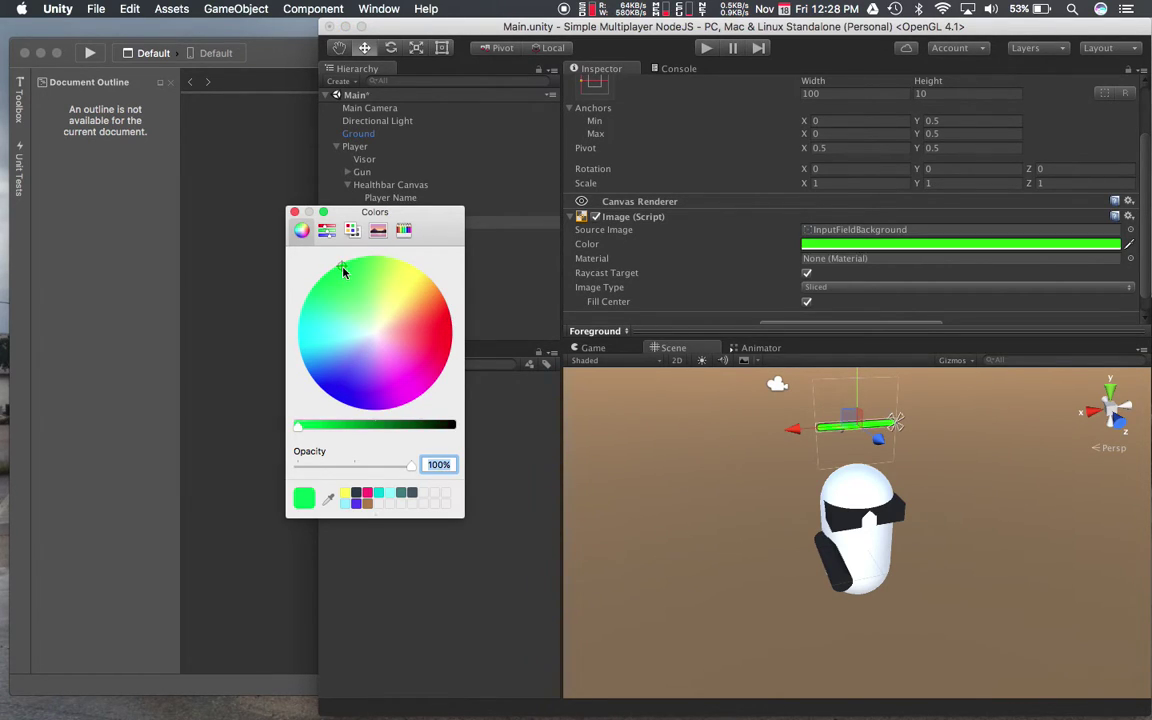
pyautogui.click(294, 212)
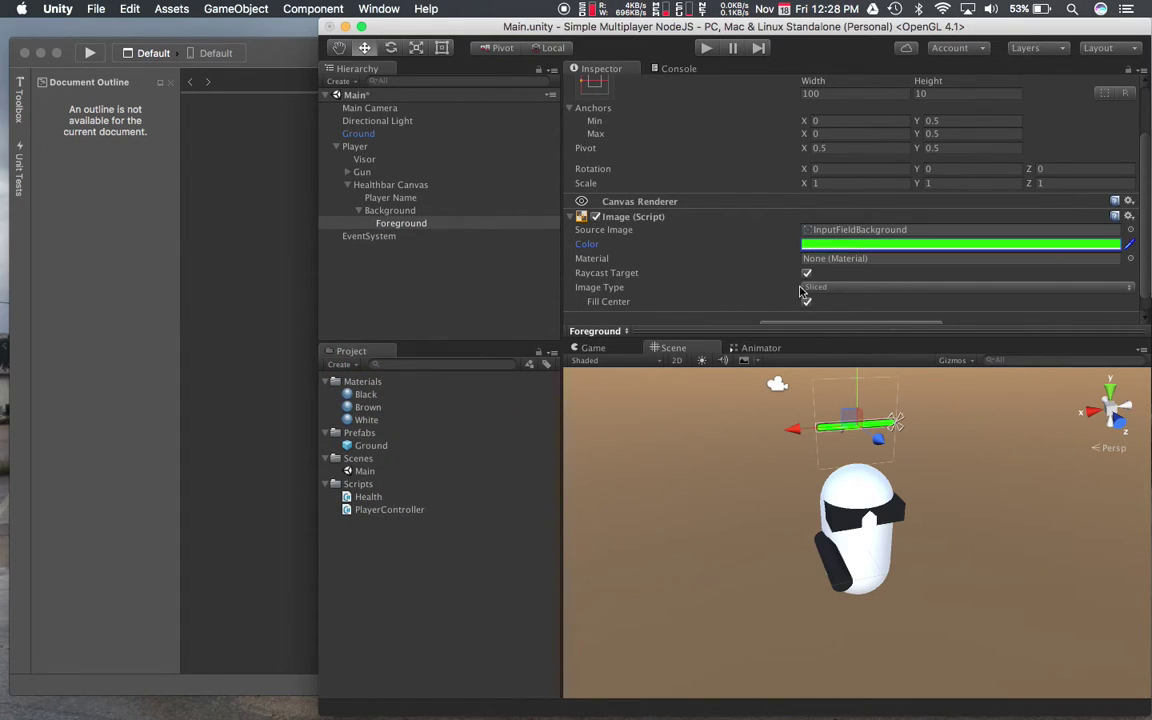
pyautogui.scroll(-1, 757, 275)
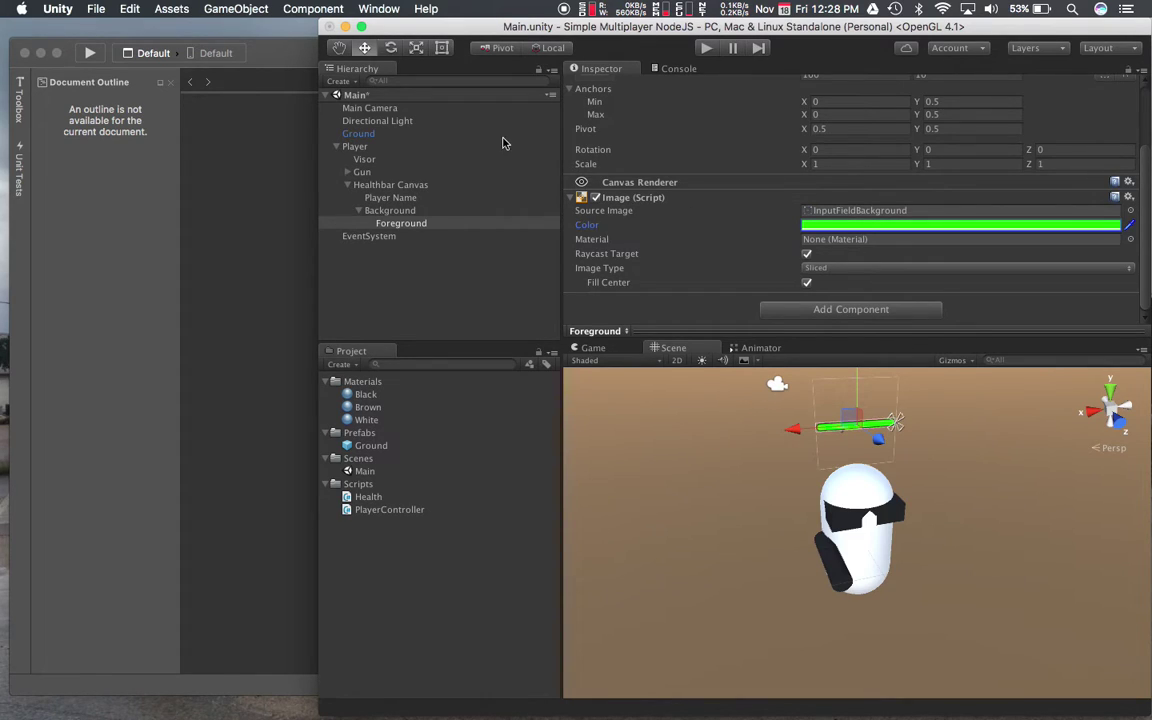
# Add a new C Sharp script component named Billboard to the Healthbar Canvas and move the script file into the Scripts folder
pyautogui.click(405, 188)
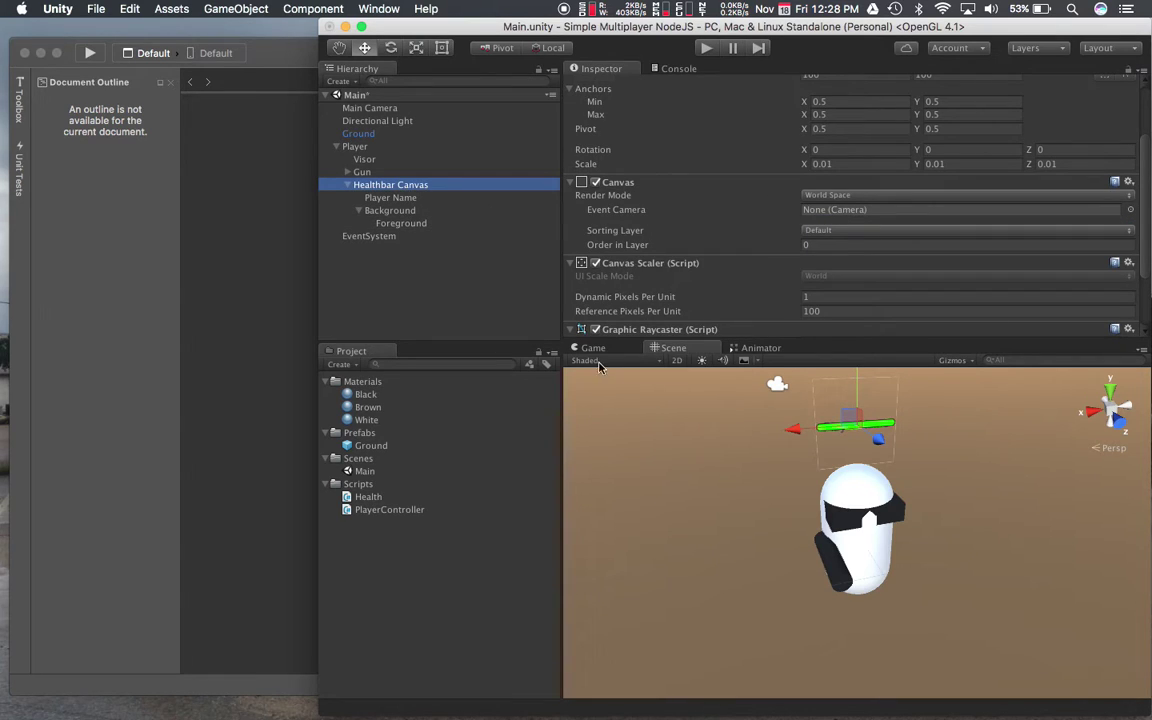
pyautogui.scroll(-5, 640, 290)
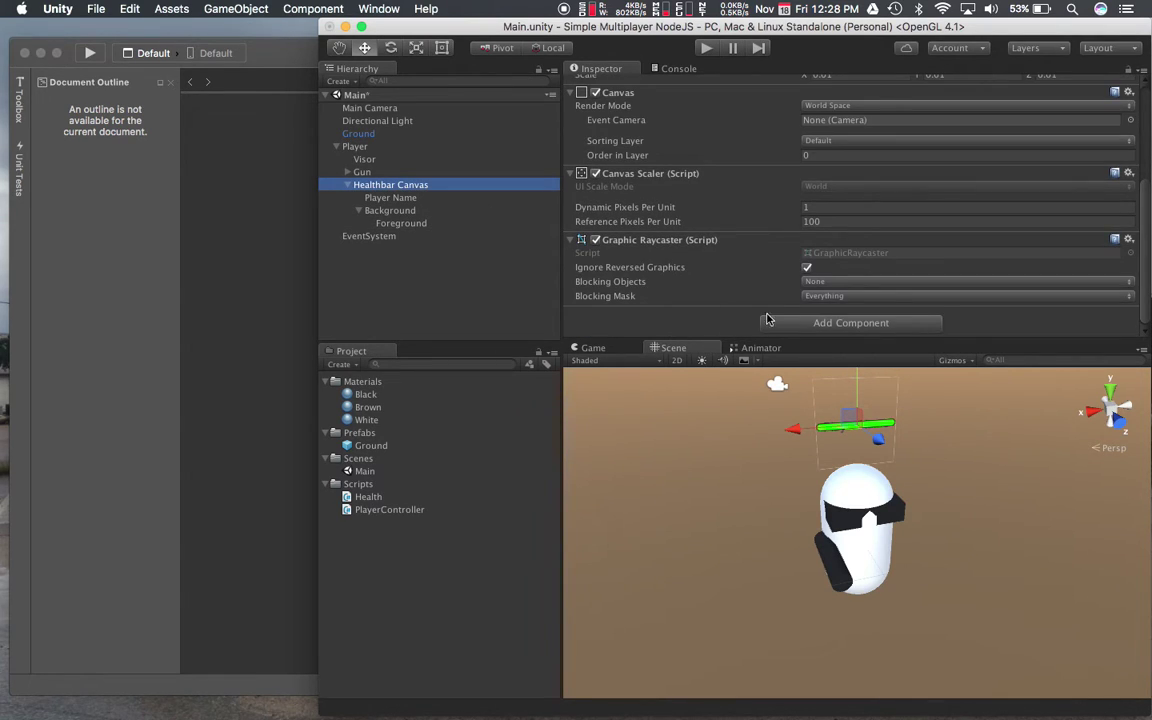
pyautogui.click(810, 323)
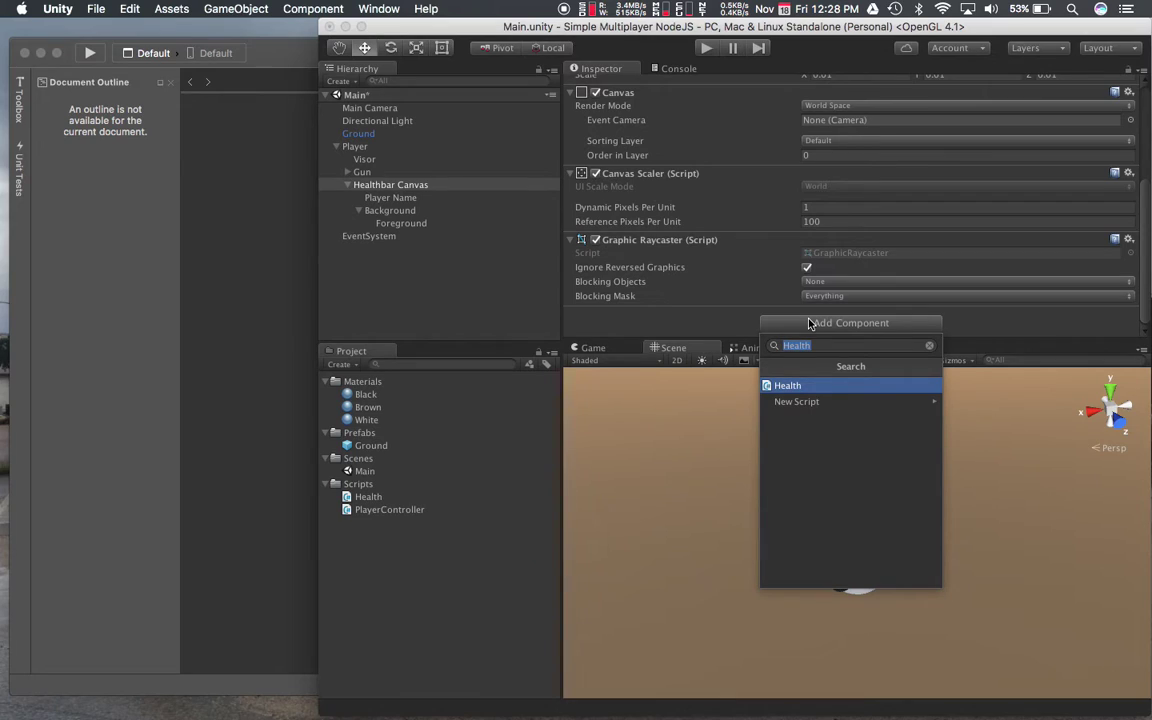
pyautogui.write('Billl')
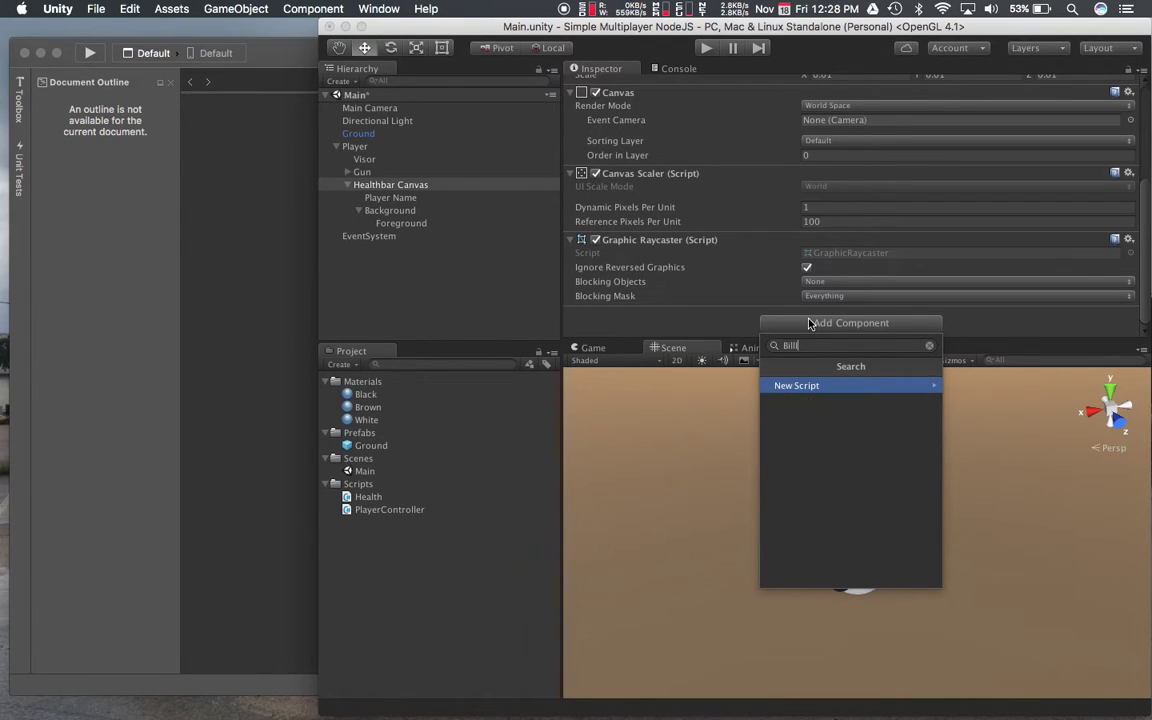
pyautogui.press('BackSpace')
pyautogui.write('board')
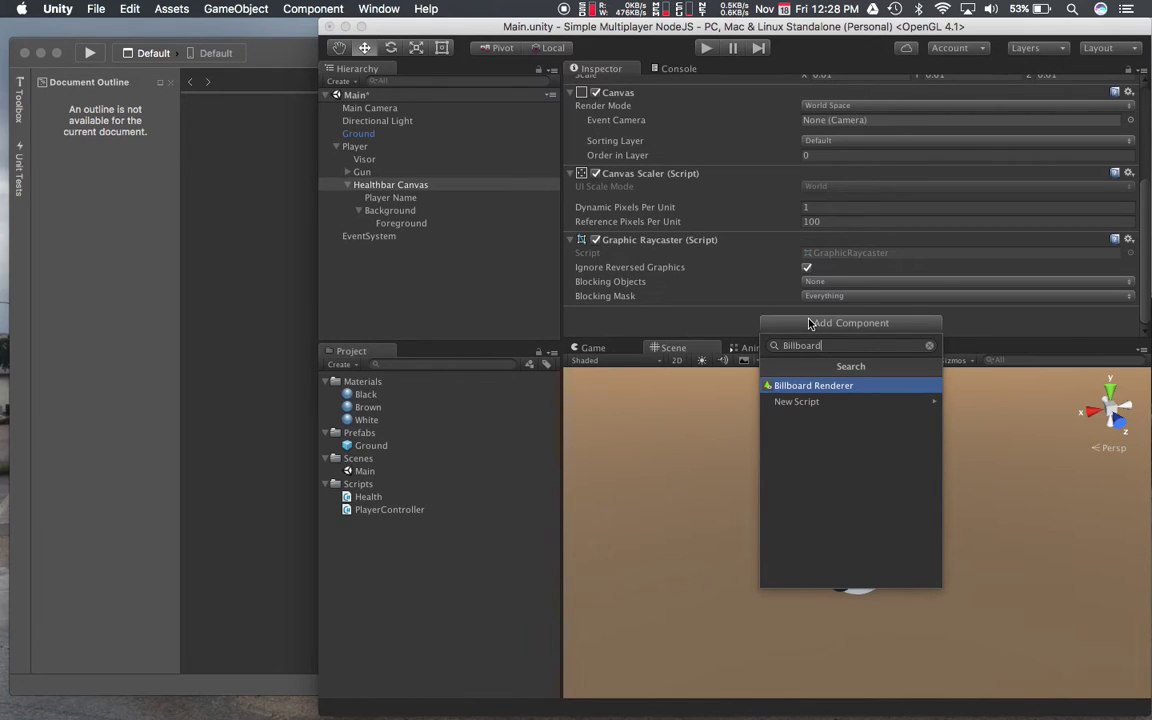
pyautogui.press('Down')
pyautogui.press('Return')
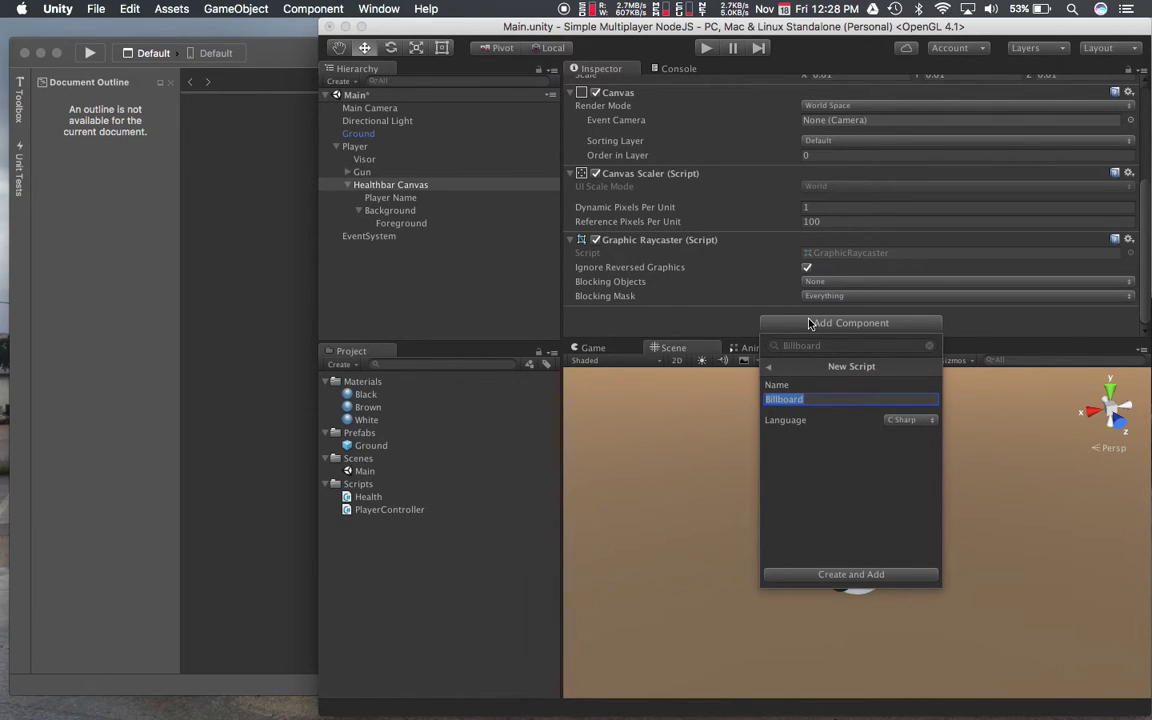
pyautogui.click(810, 323)
pyautogui.click(820, 327)
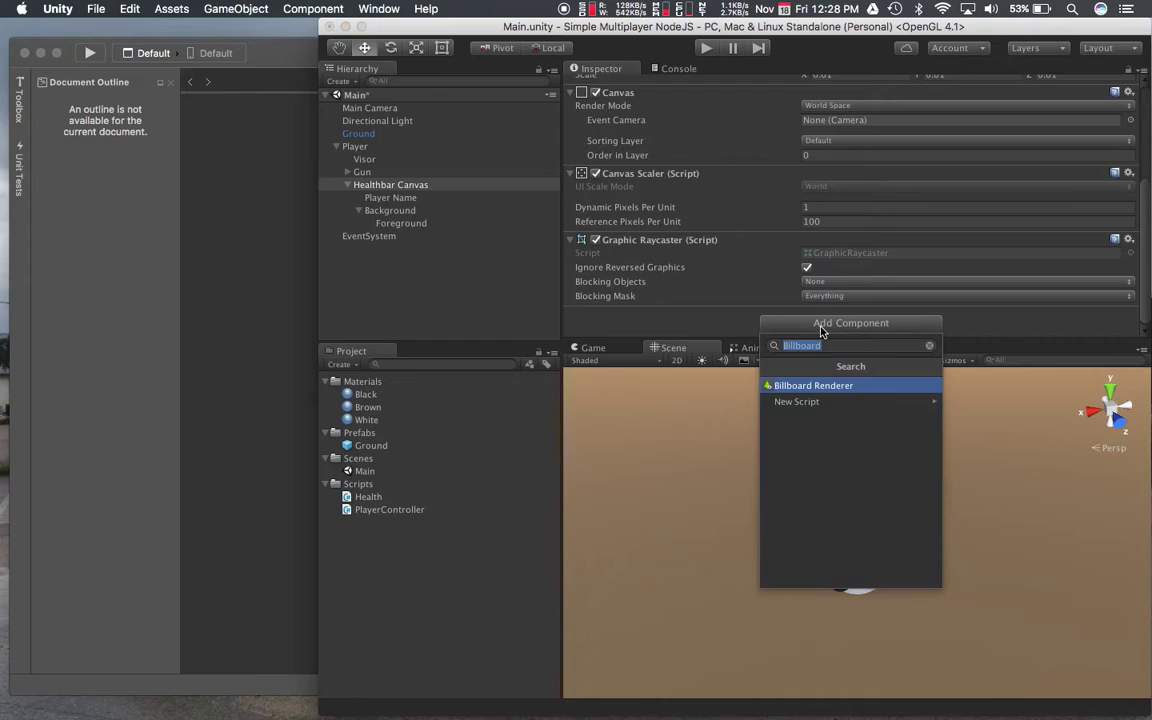
pyautogui.press('Down')
pyautogui.press('Return')
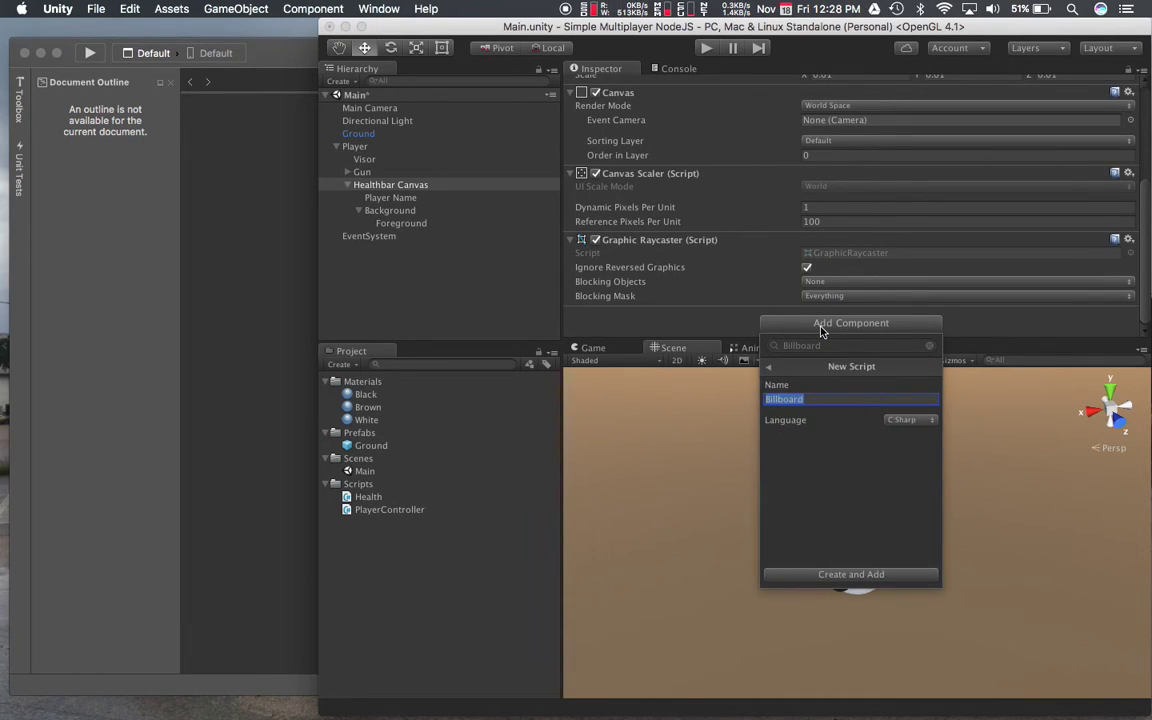
pyautogui.press('Return')
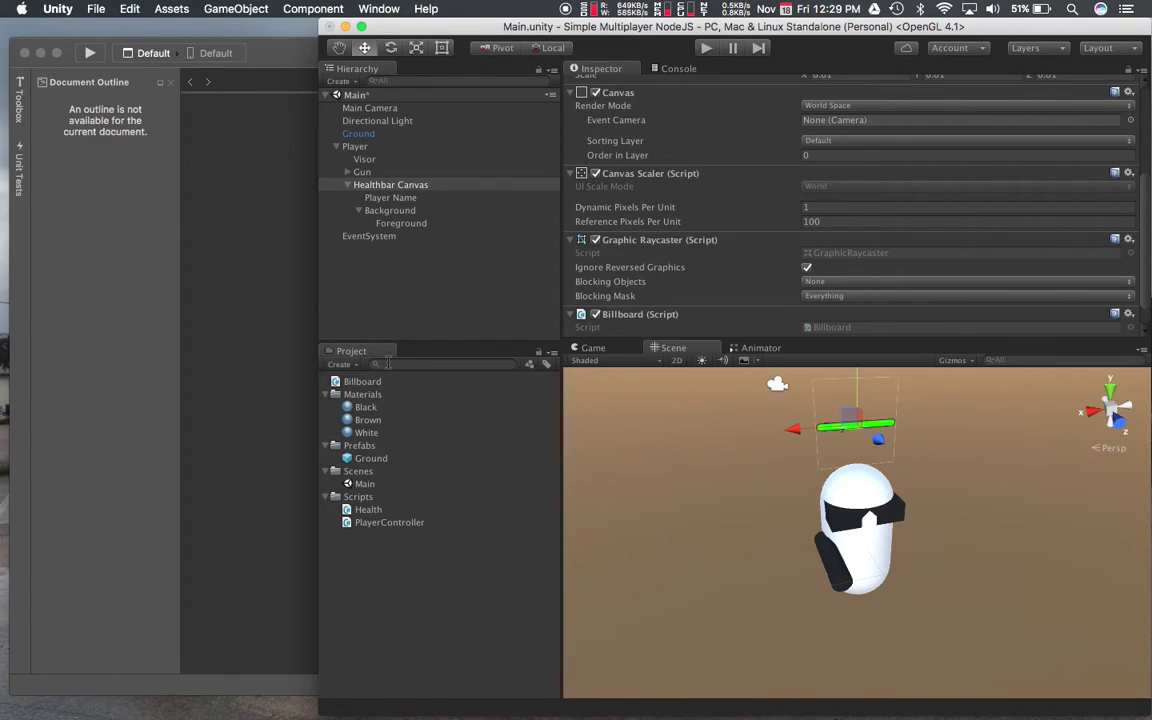
pyautogui.moveTo(362, 381); pyautogui.dragTo(350, 496)
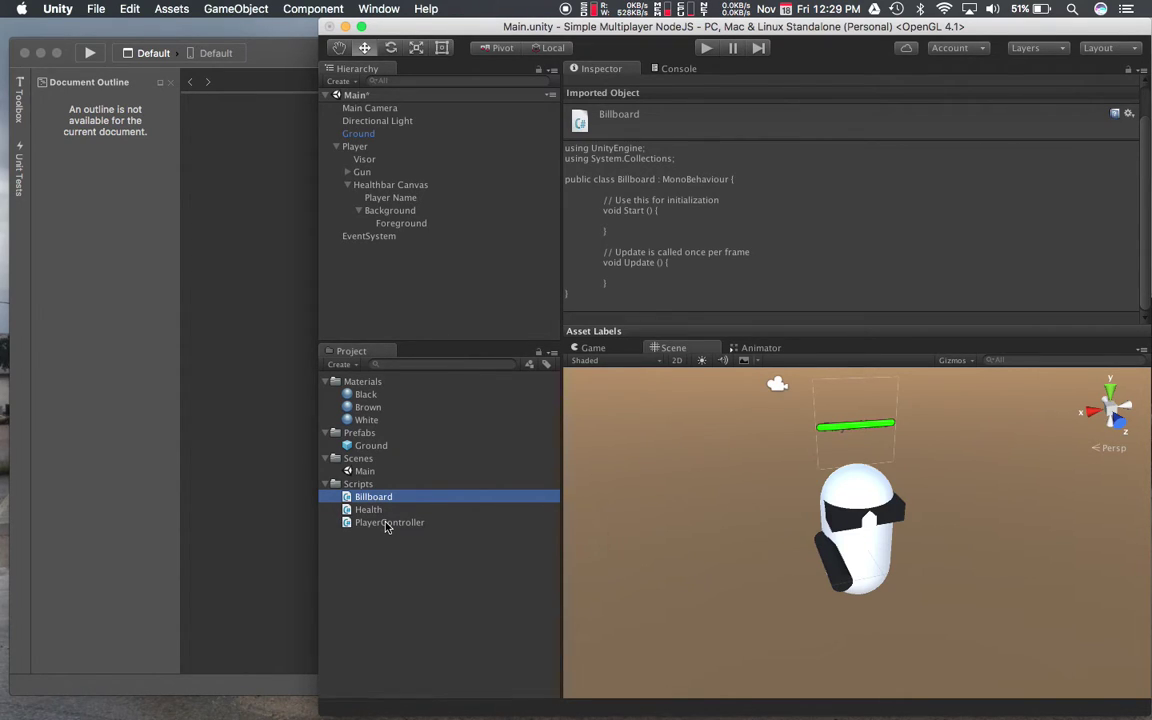
# Expand the Gun object in the hierarchy and look through the Player object's components
pyautogui.click(346, 173)
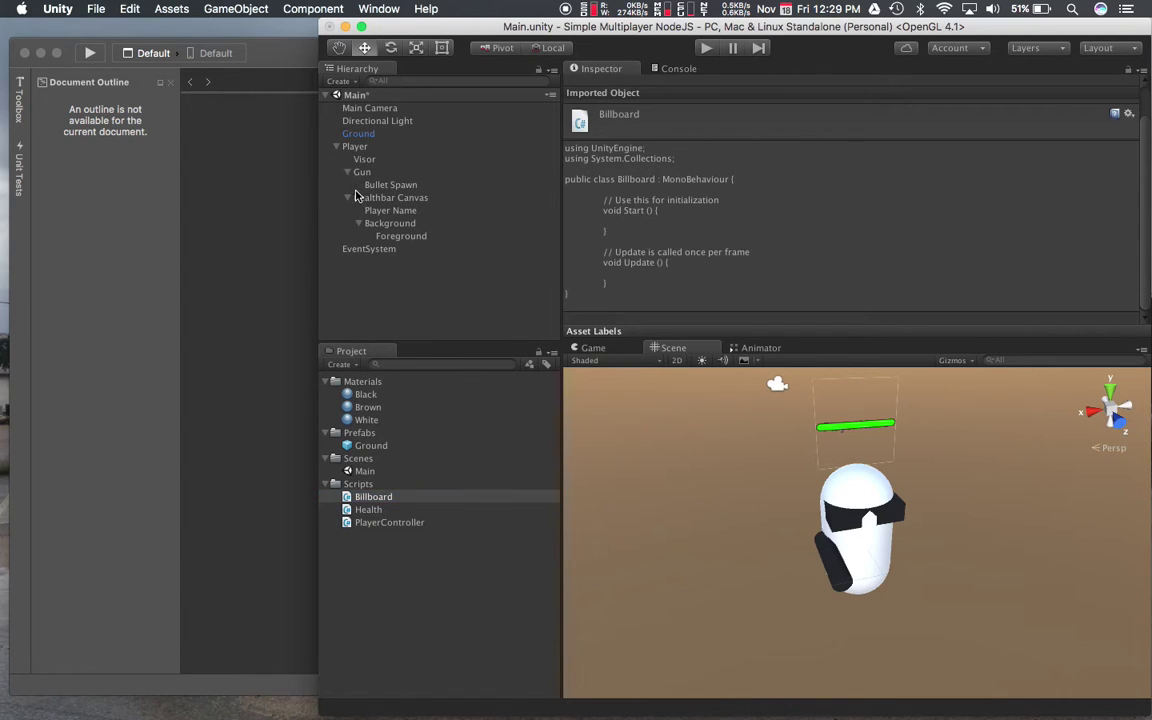
pyautogui.click(362, 149)
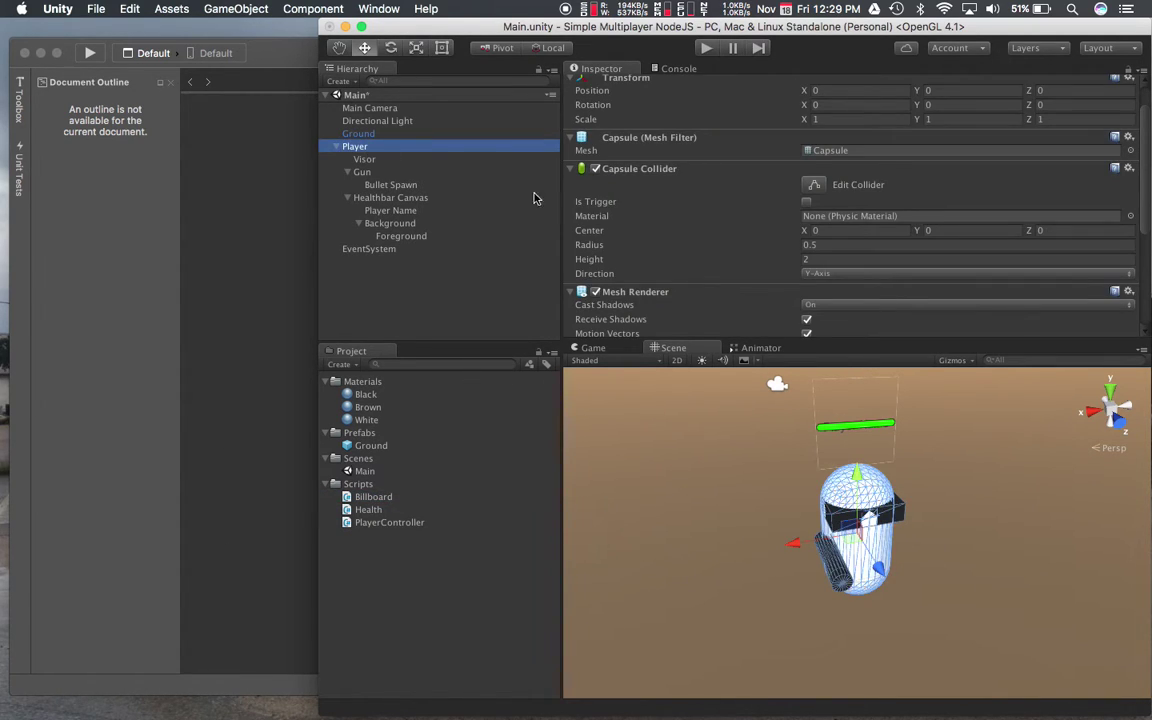
pyautogui.scroll(-5, 617, 233)
pyautogui.scroll(5, 617, 235)
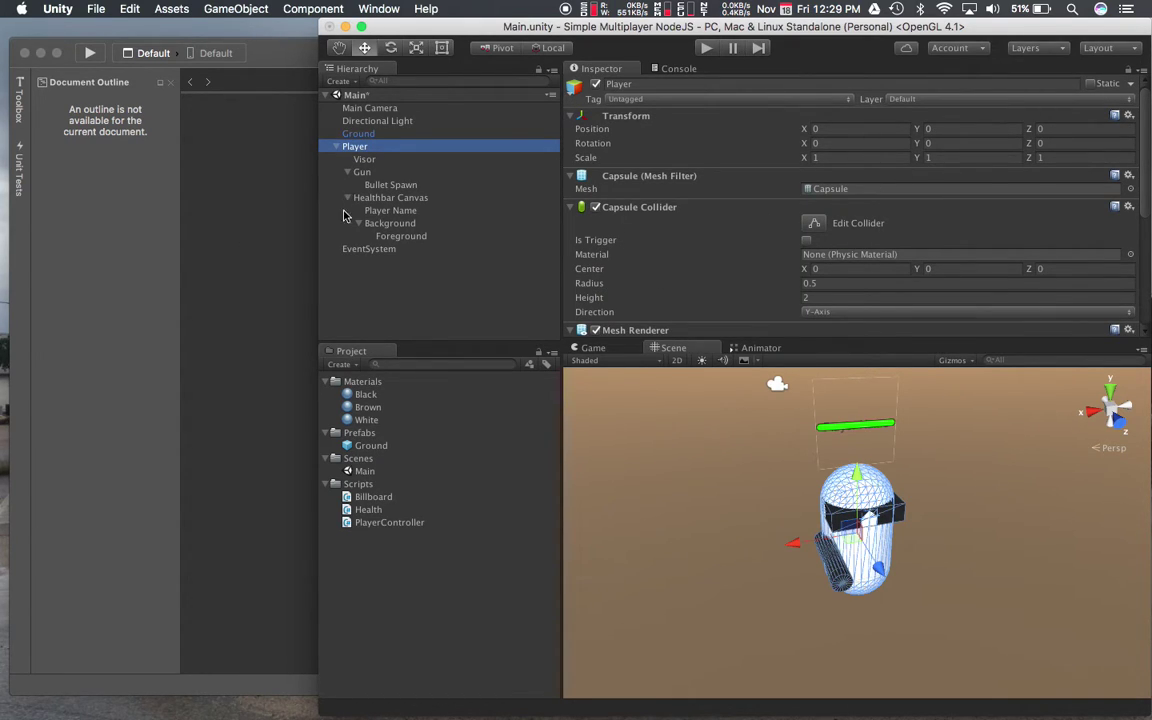
# Save the Player object as a prefab in the Prefabs folder and collapse its hierarchy entry
pyautogui.moveTo(357, 149); pyautogui.dragTo(374, 438)
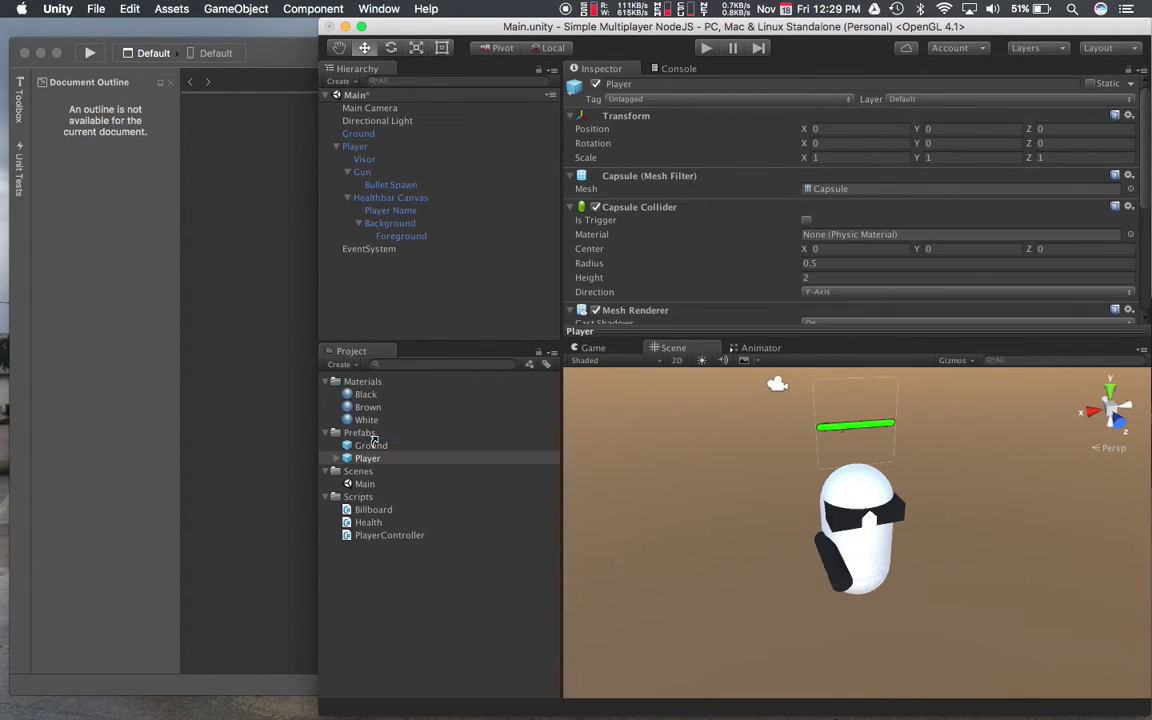
pyautogui.click(386, 148)
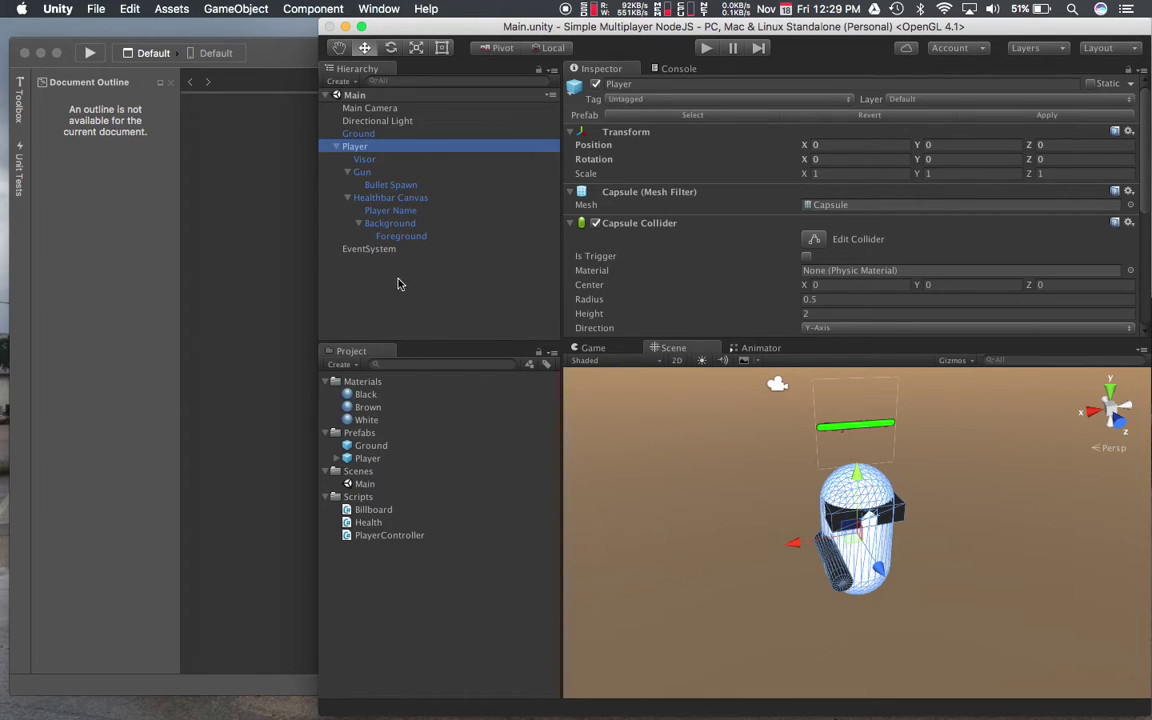
pyautogui.click(337, 147)
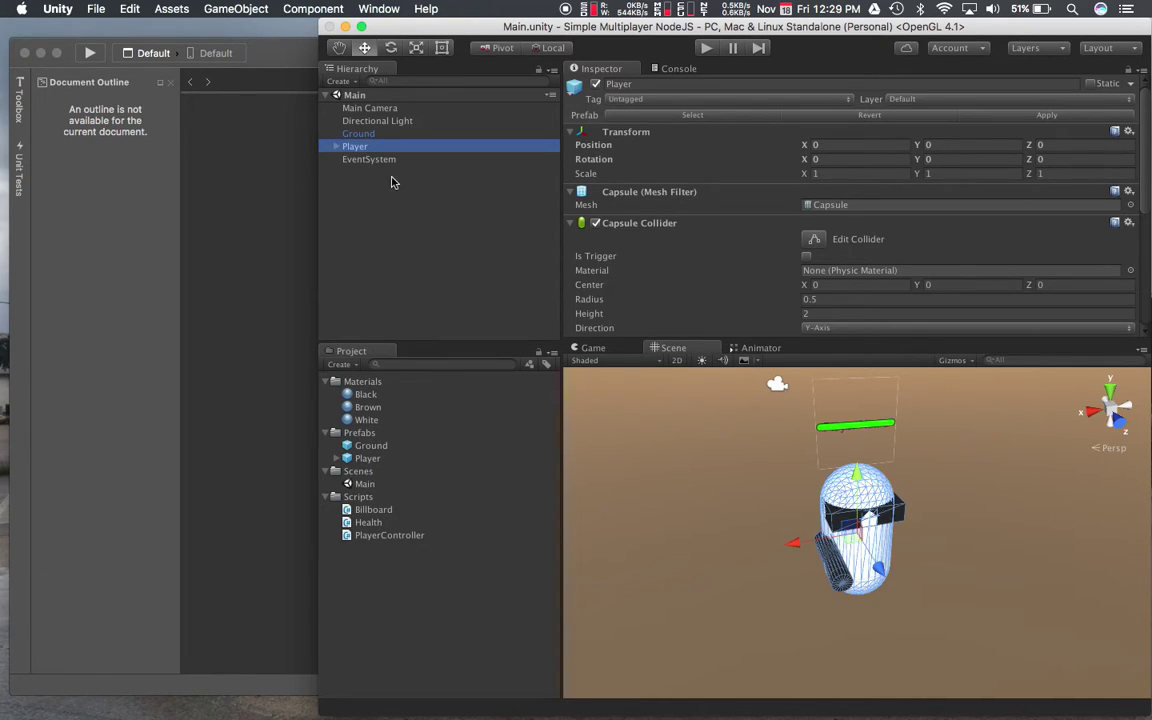
# Duplicate the Player object in the scene and rename the copy Enemy
pyautogui.press('super+d')
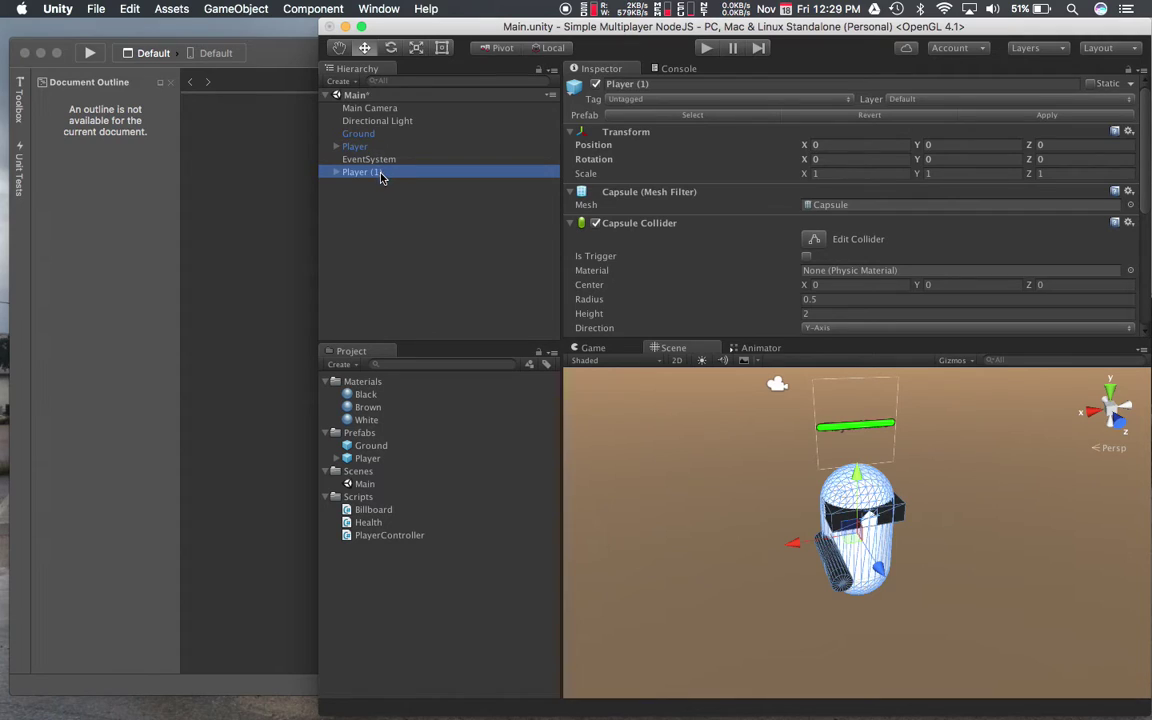
pyautogui.click(380, 173)
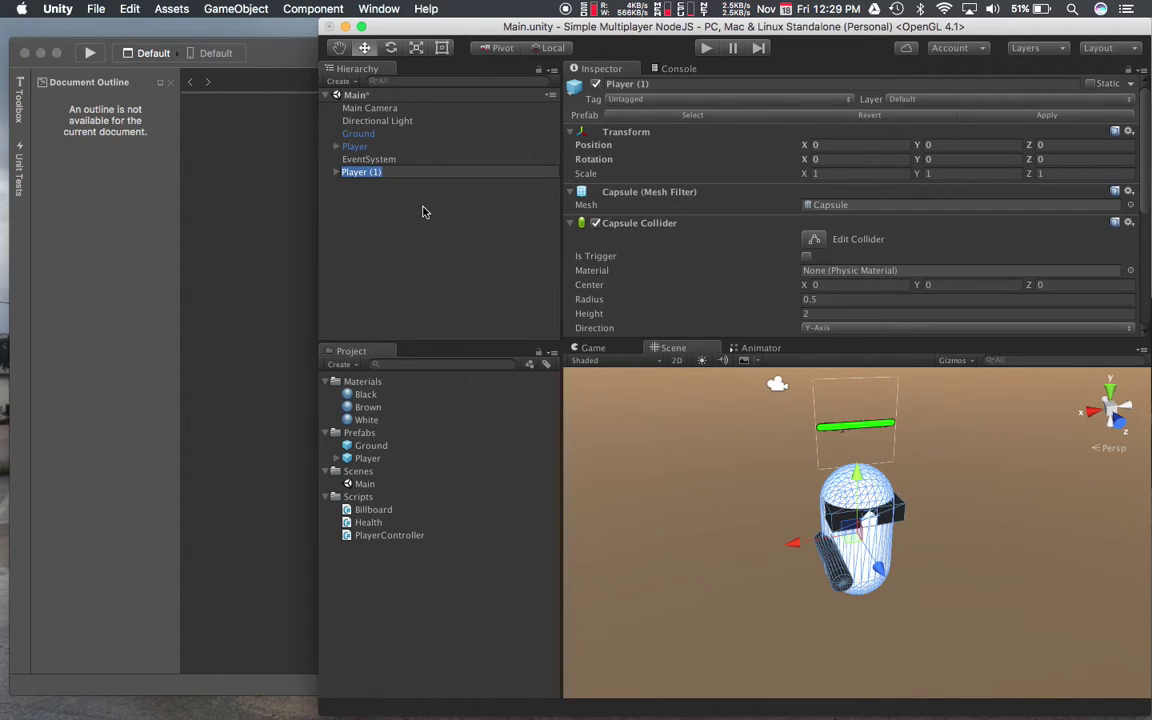
pyautogui.write('Enemy')
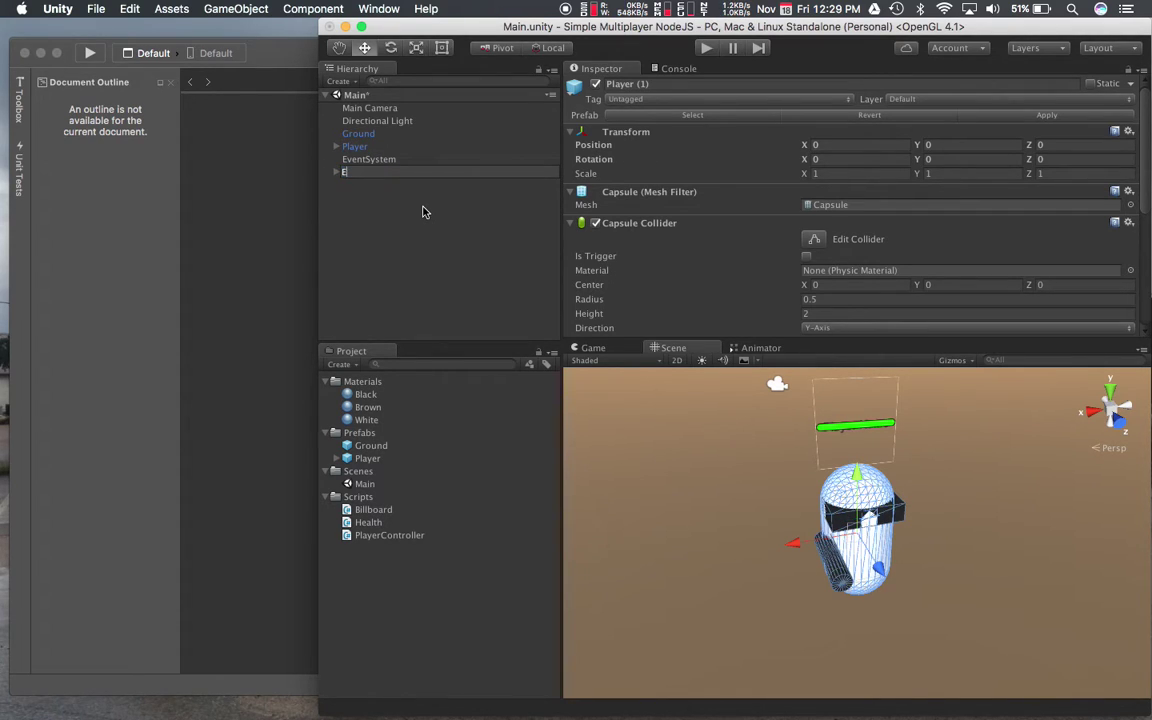
pyautogui.press('Return')
pyautogui.click(392, 210)
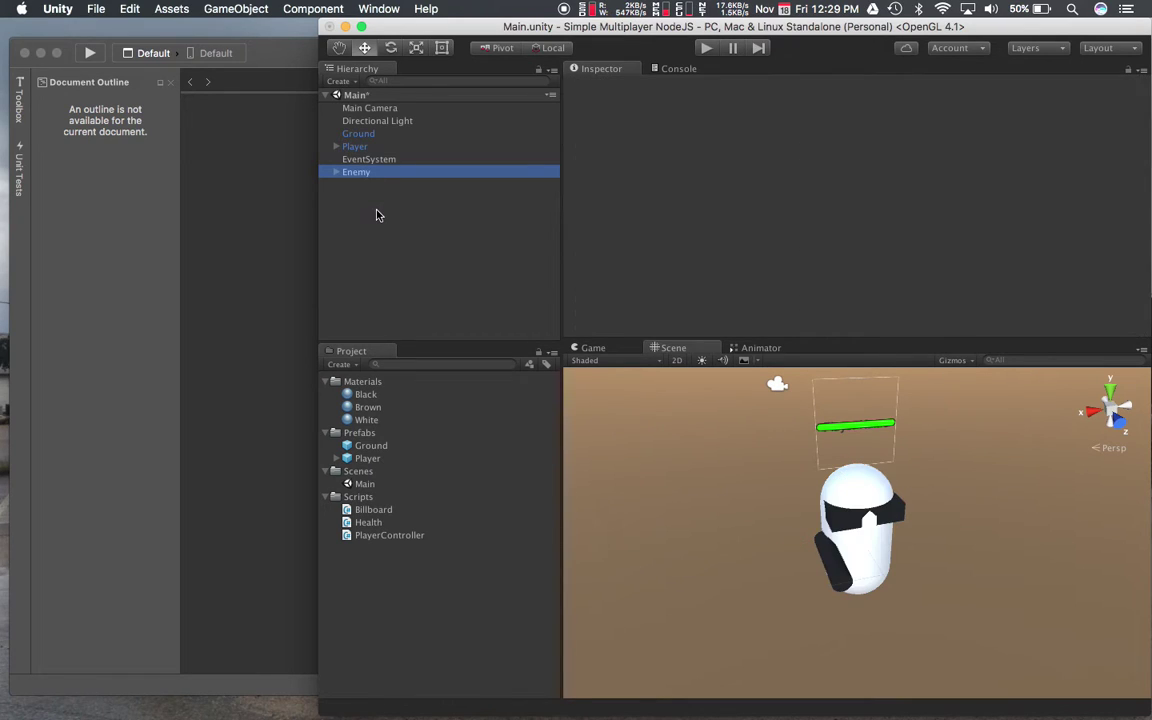
# Delete the Gun from Enemy, accepting the break of the prefab instance, and look through Enemy's components
pyautogui.click(349, 175)
pyautogui.click(337, 173)
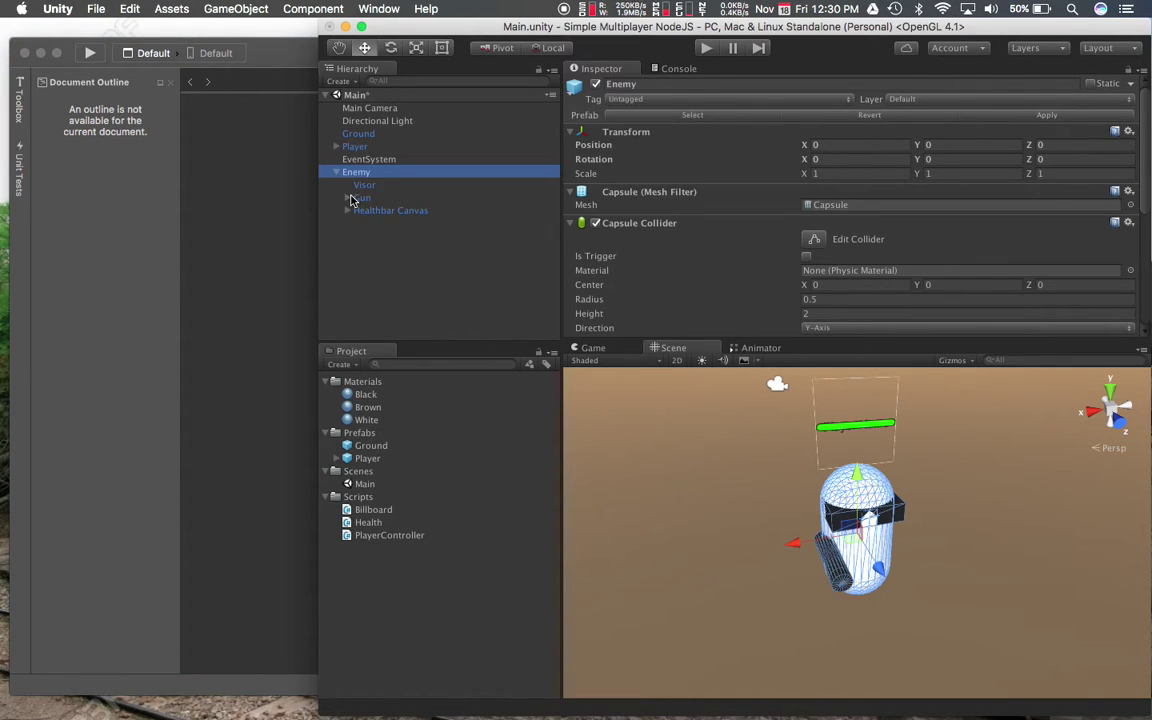
pyautogui.click(356, 199)
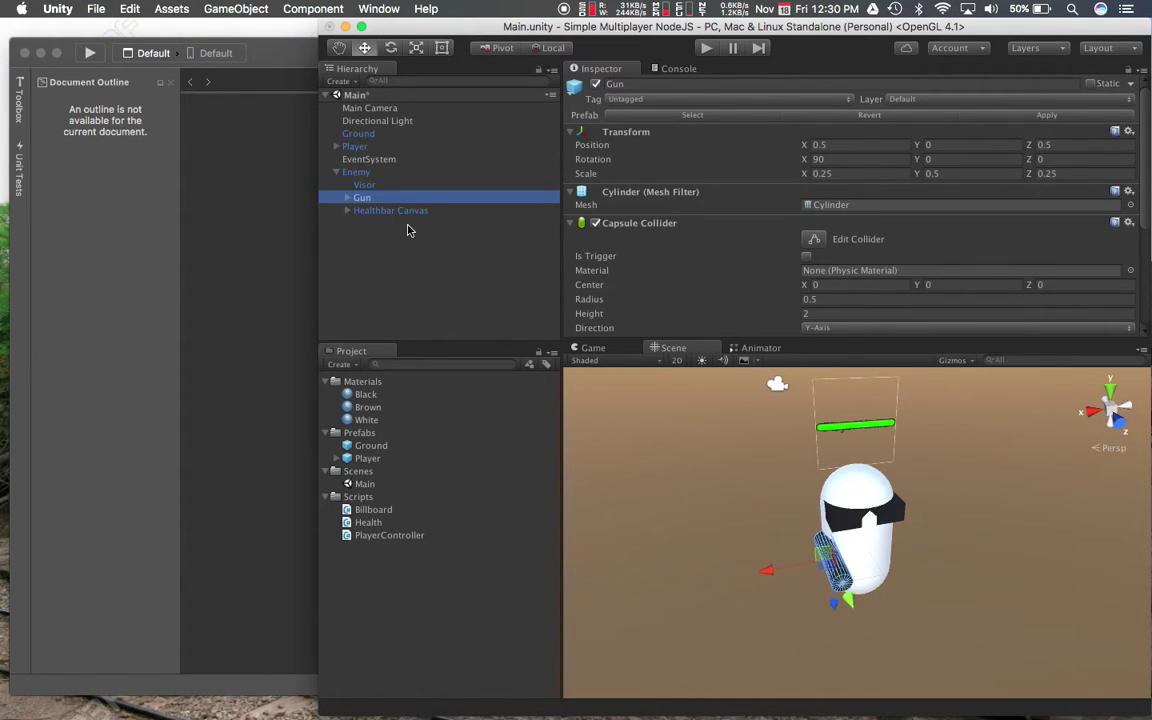
pyautogui.press('super+BackSpace')
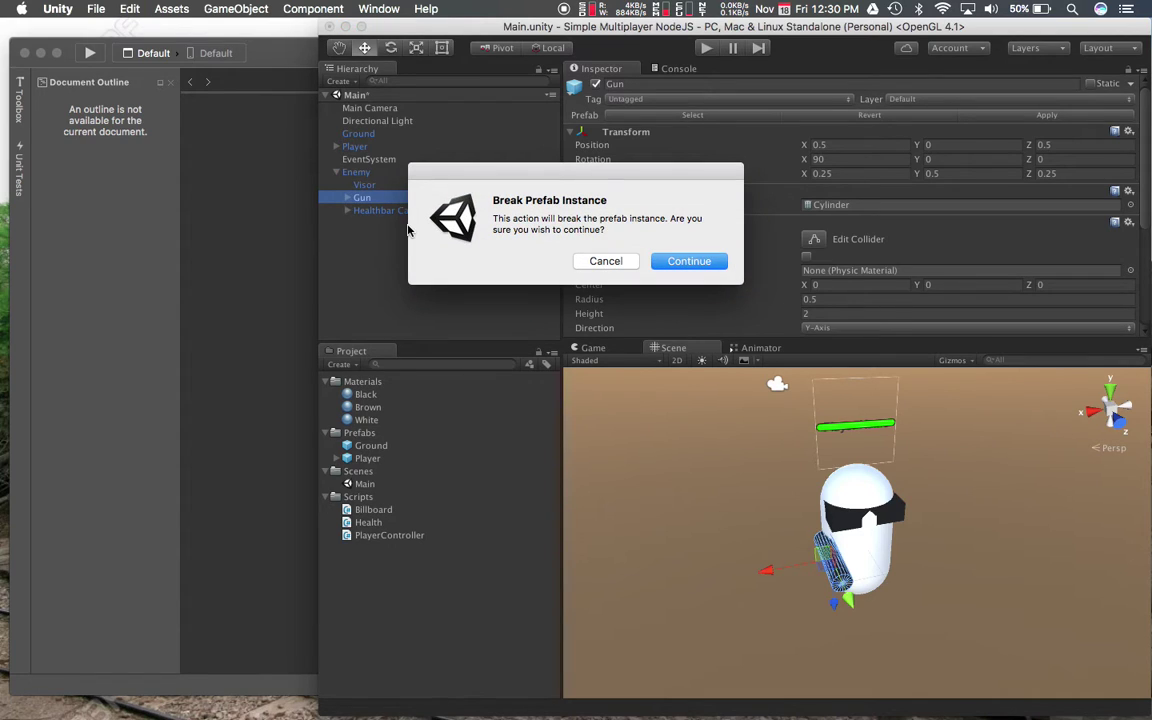
pyautogui.click(658, 261)
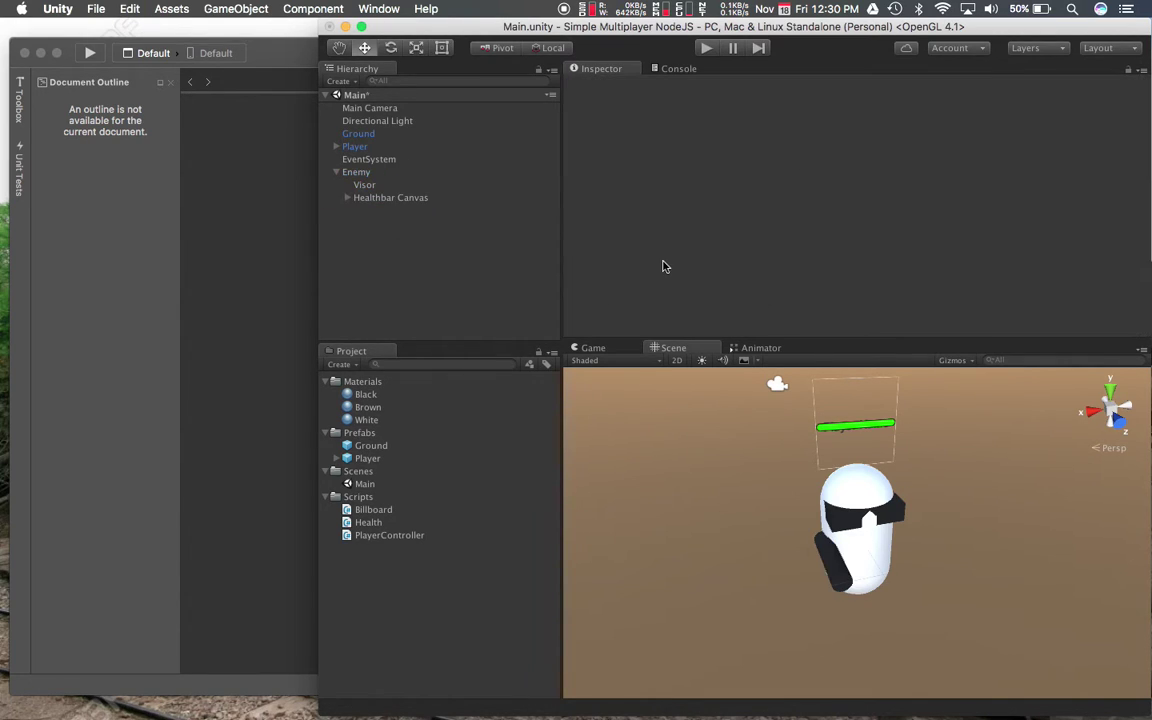
pyautogui.click(358, 172)
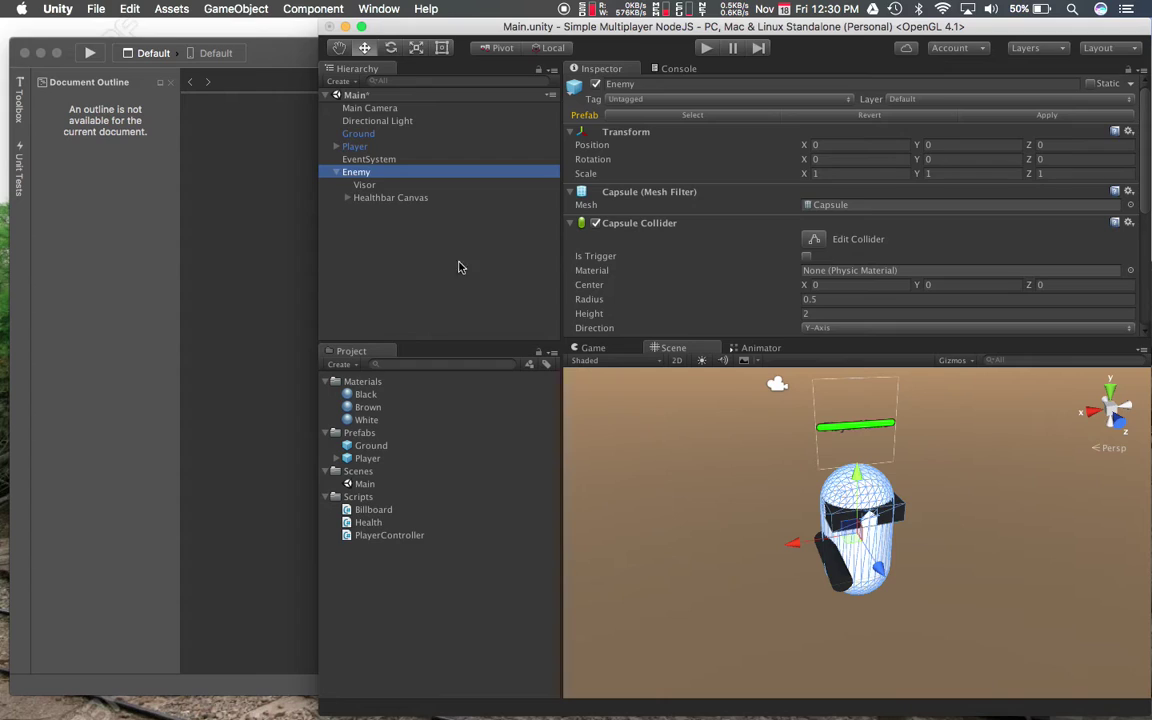
pyautogui.scroll(-5, 700, 273)
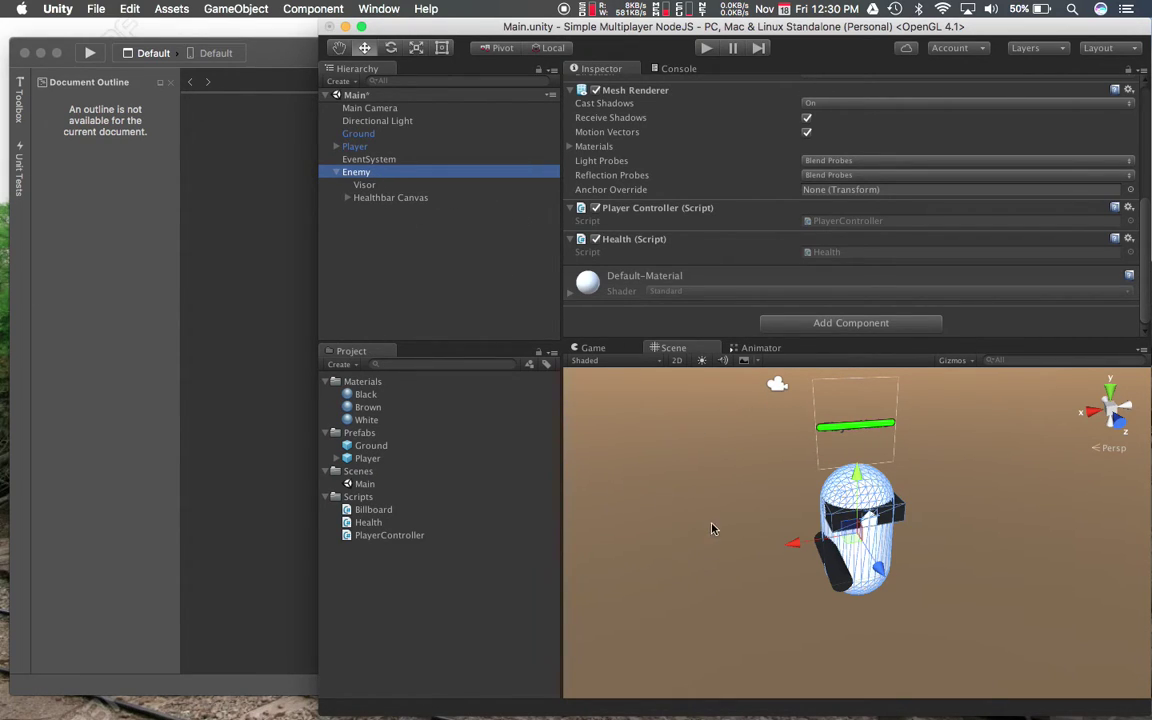
# Apply the Player instance's settings to its prefab and delete Player from the scene
pyautogui.click(420, 147)
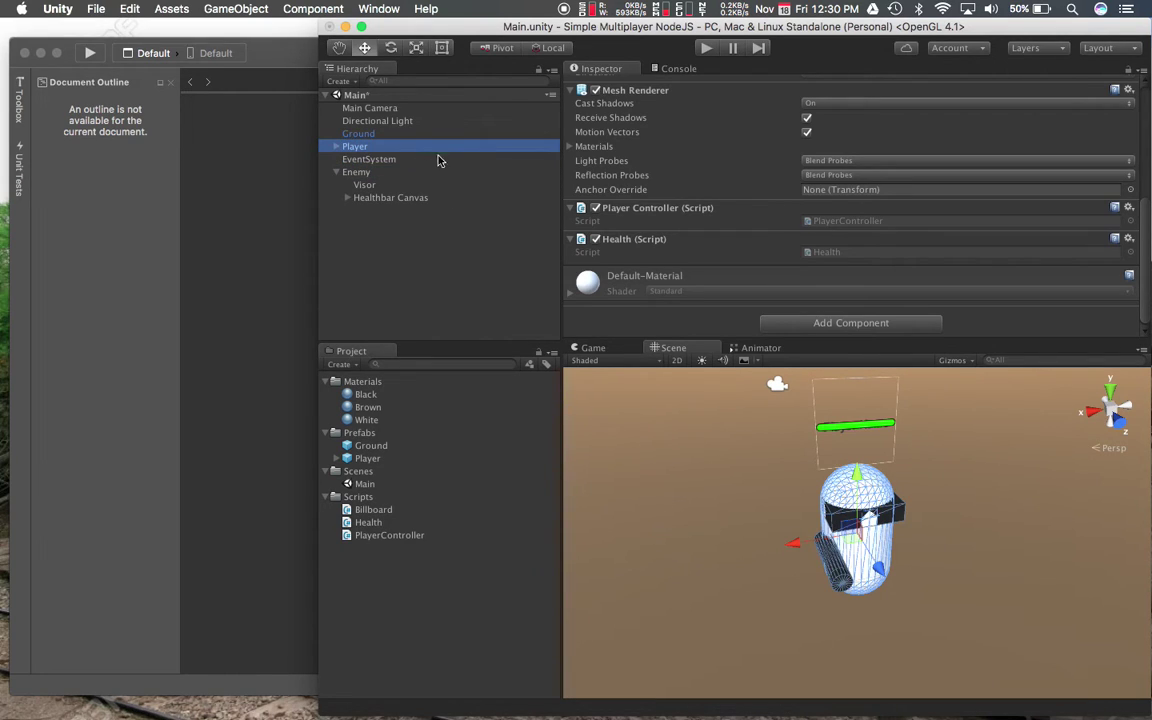
pyautogui.scroll(3, 778, 273)
pyautogui.scroll(4, 778, 273)
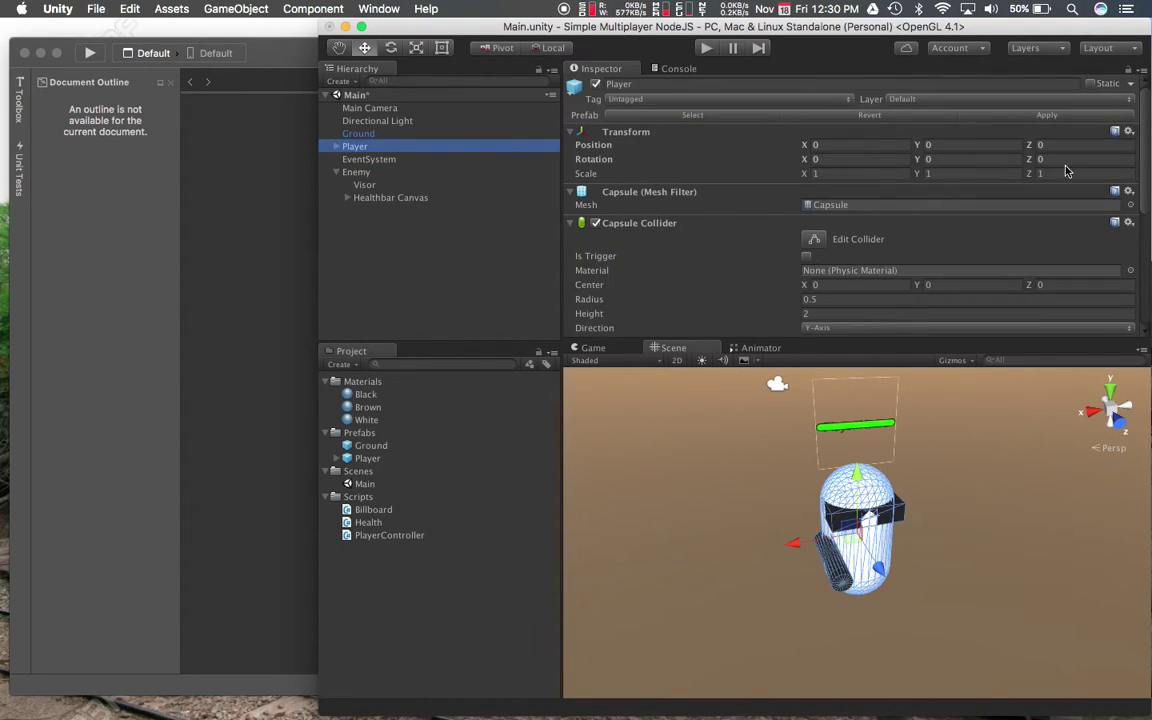
pyautogui.click(1070, 115)
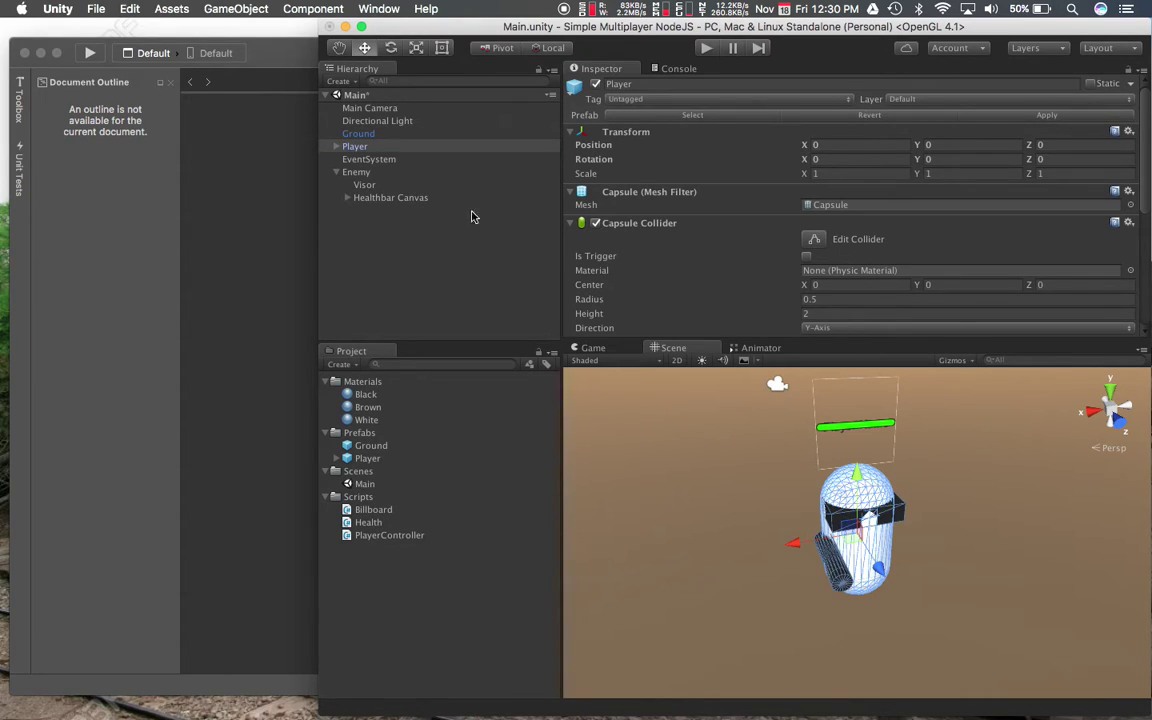
pyautogui.click(455, 152)
pyautogui.press('super+BackSpace')
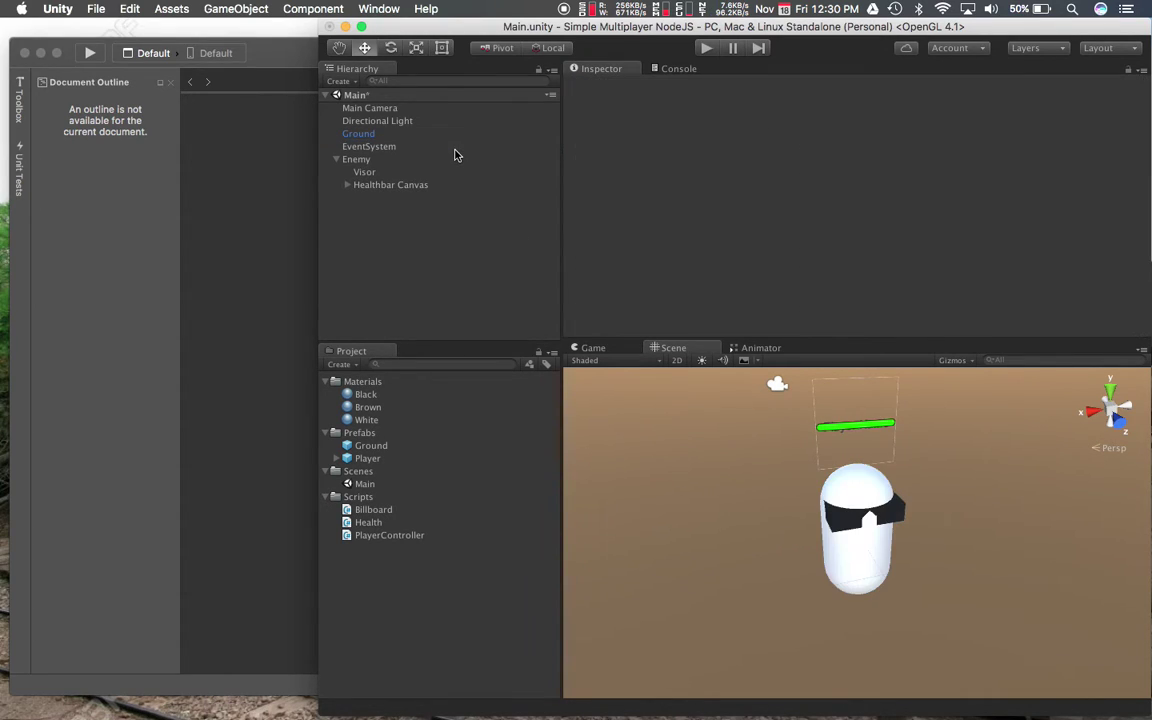
# Assign the Black material to the Enemy body and the White material to its Visor
pyautogui.click(397, 164)
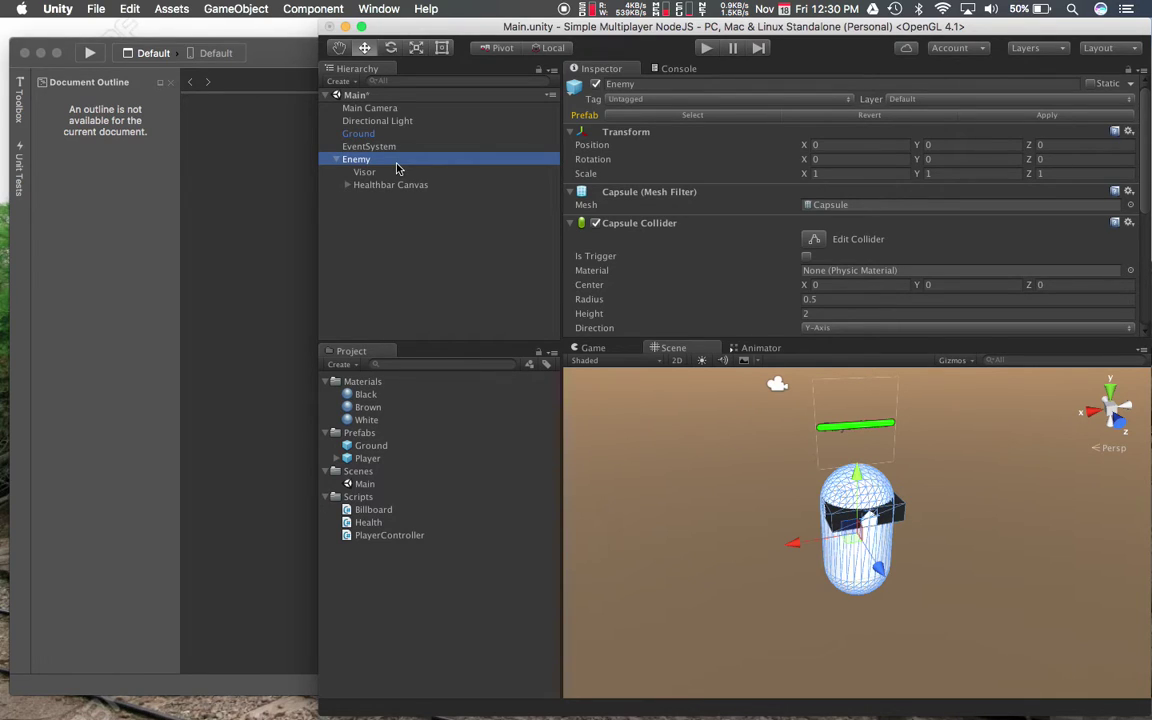
pyautogui.click(366, 394)
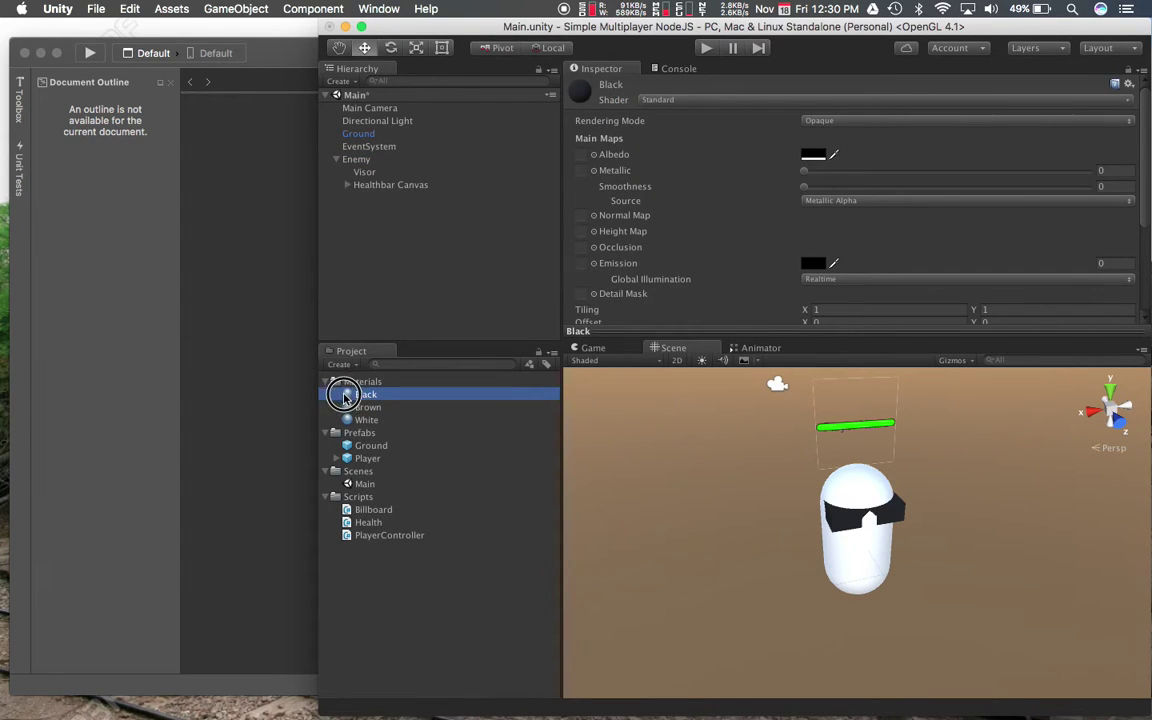
pyautogui.moveTo(362, 394); pyautogui.dragTo(362, 161)
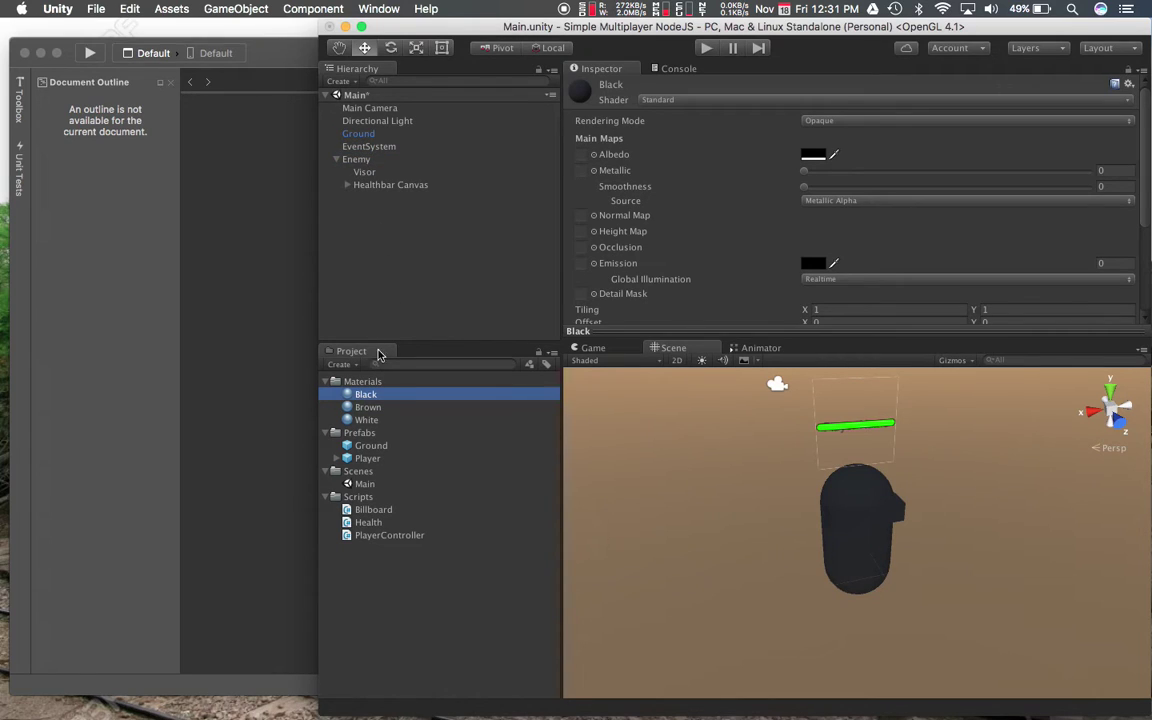
pyautogui.click(364, 173)
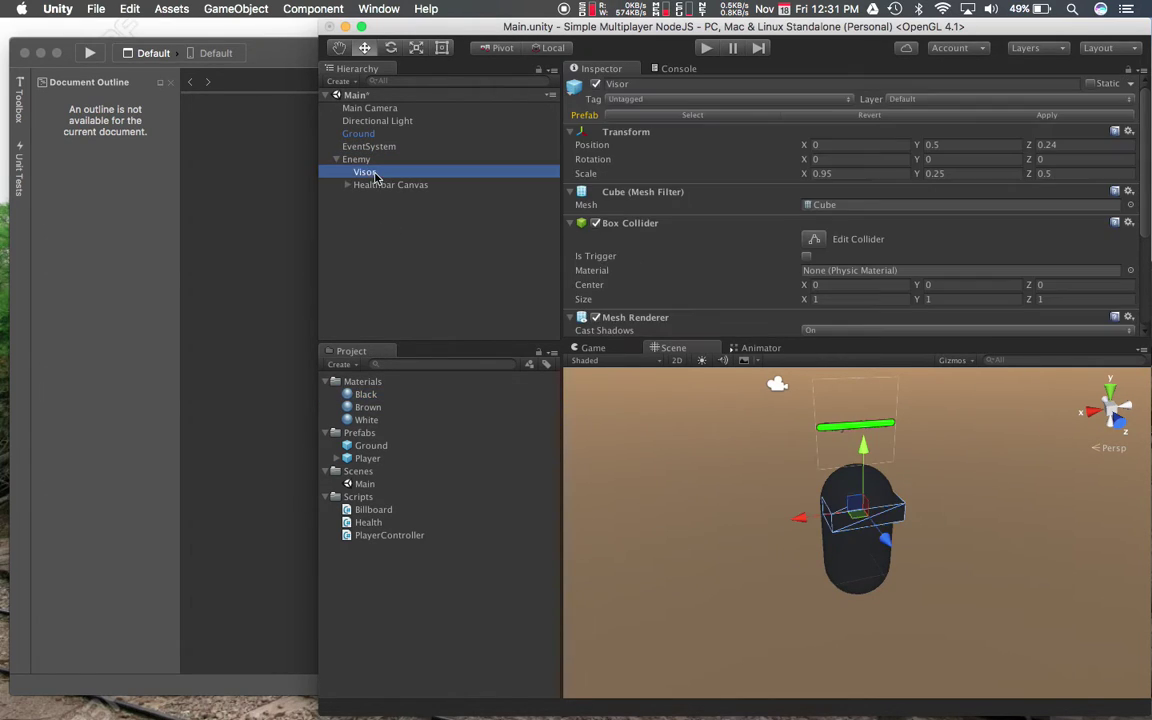
pyautogui.moveTo(367, 422); pyautogui.dragTo(364, 174)
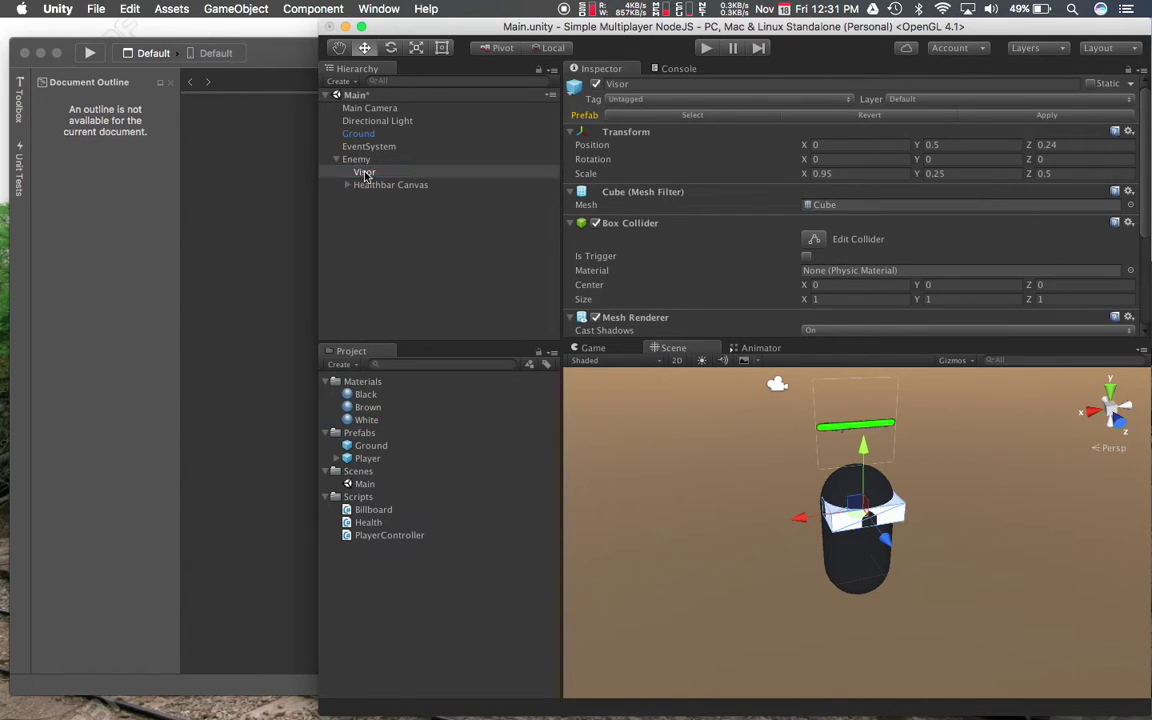
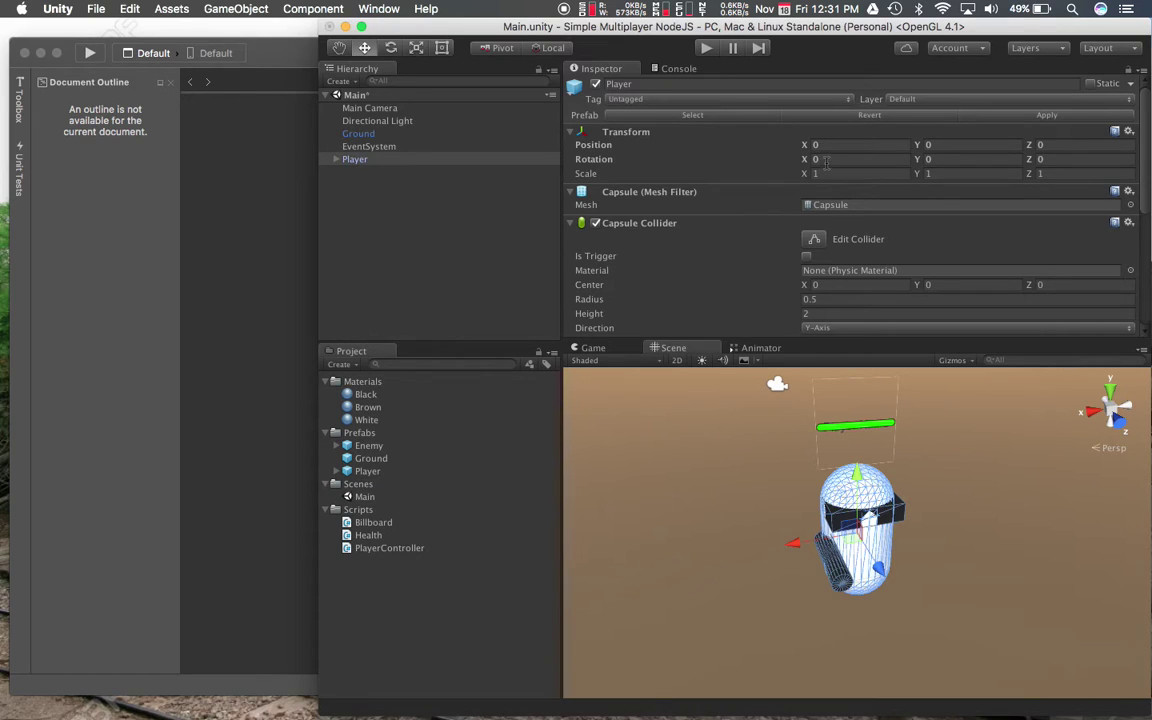
# Set the vertical text alignment of the Player Name label under Player's Healthbar Canvas to middle
pyautogui.click(337, 160)
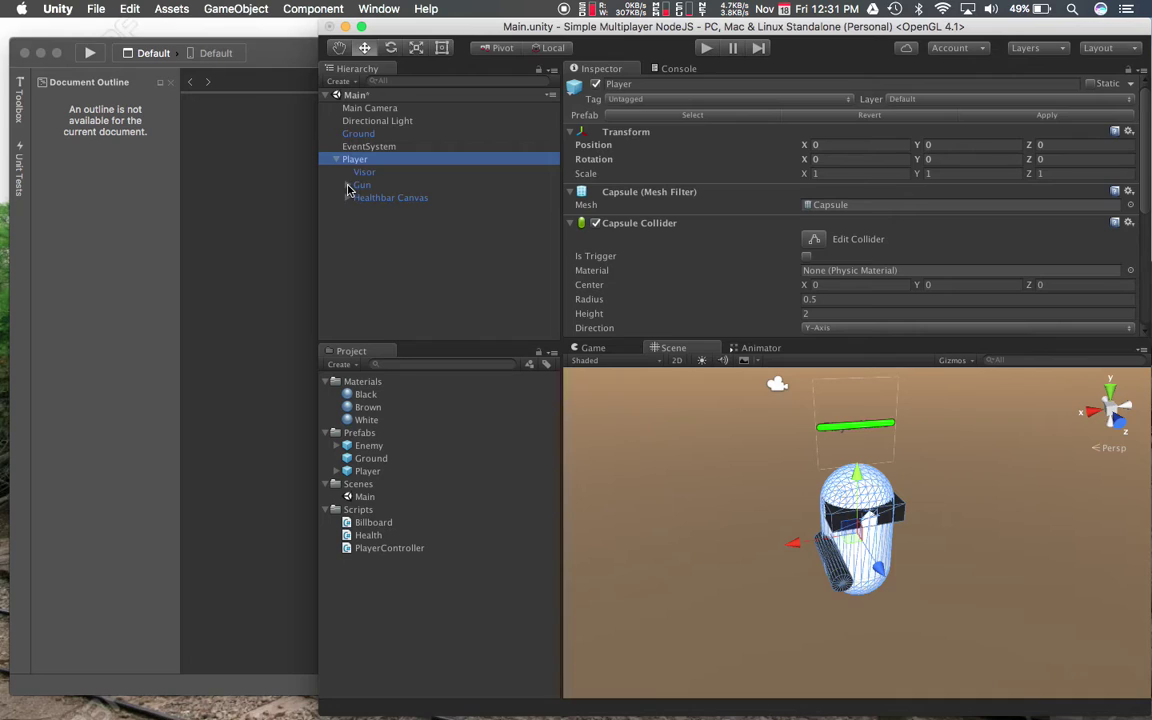
pyautogui.click(347, 197)
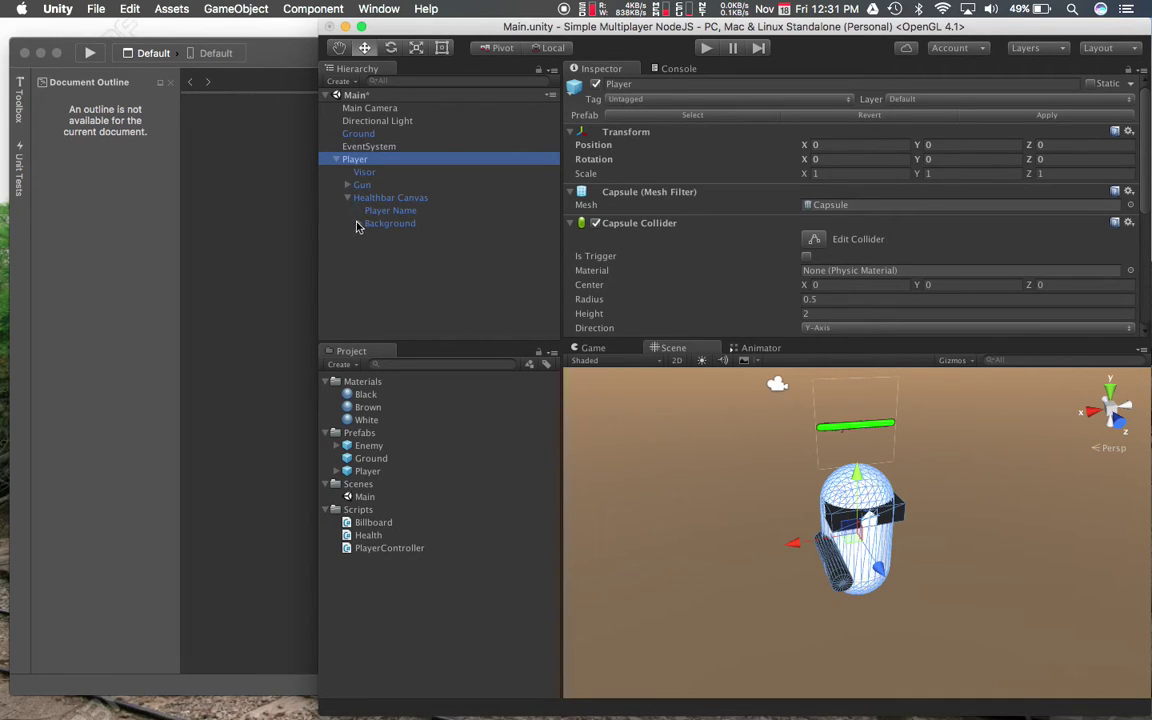
pyautogui.click(358, 223)
pyautogui.click(378, 211)
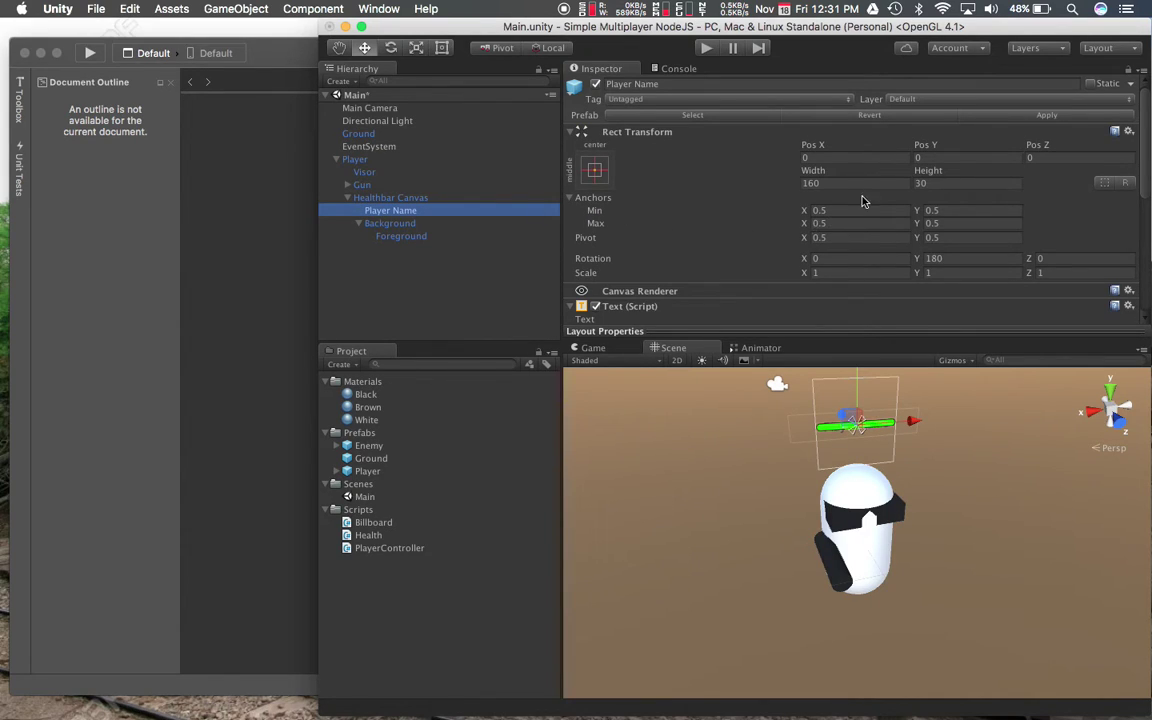
pyautogui.scroll(-2, 881, 235)
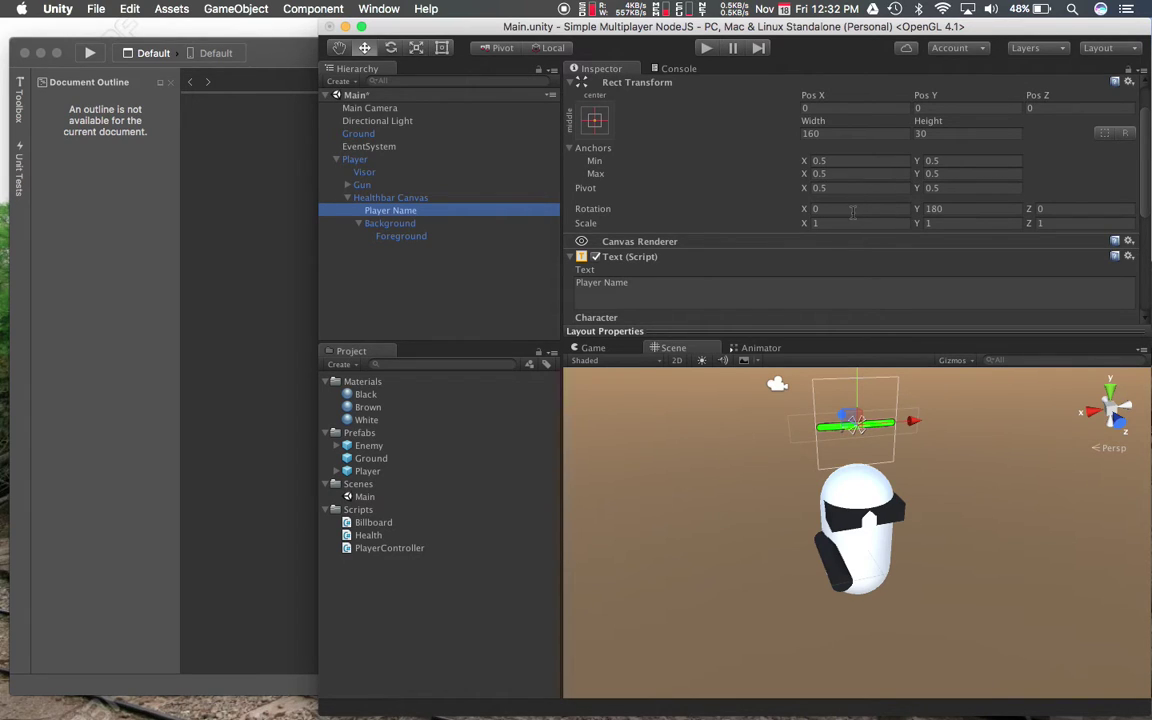
pyautogui.scroll(-5, 852, 210)
pyautogui.click(867, 186)
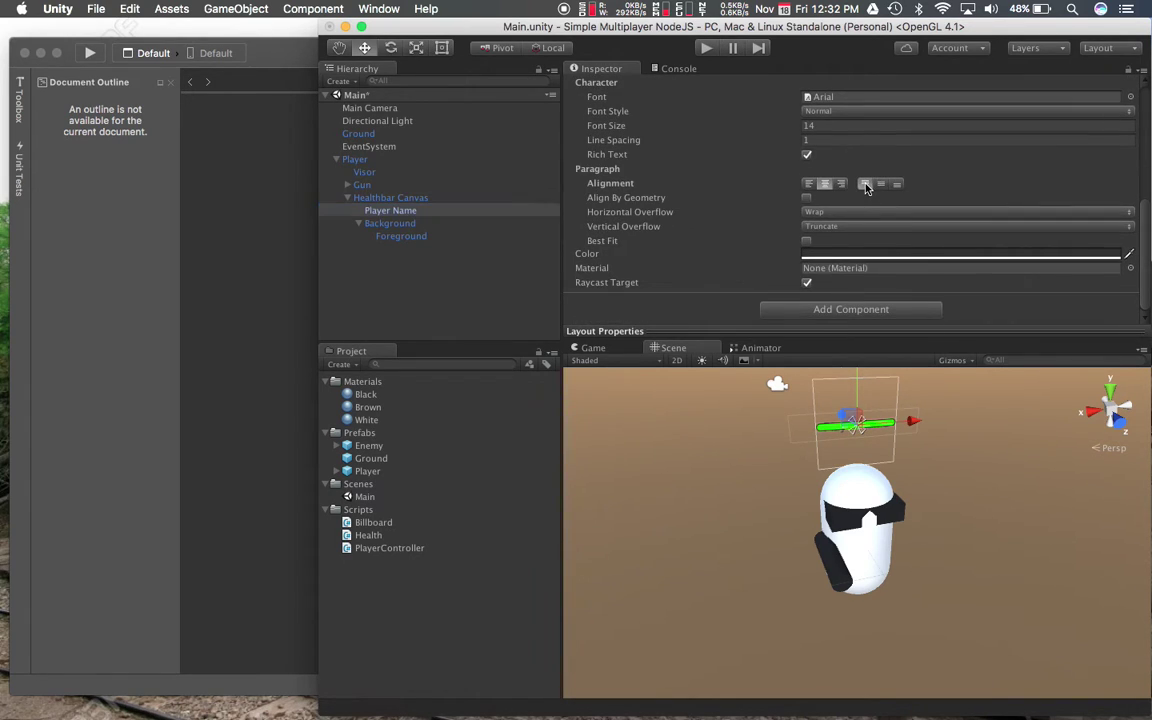
pyautogui.click(879, 185)
pyautogui.click(866, 185)
pyautogui.click(880, 185)
pyautogui.scroll(10, 743, 229)
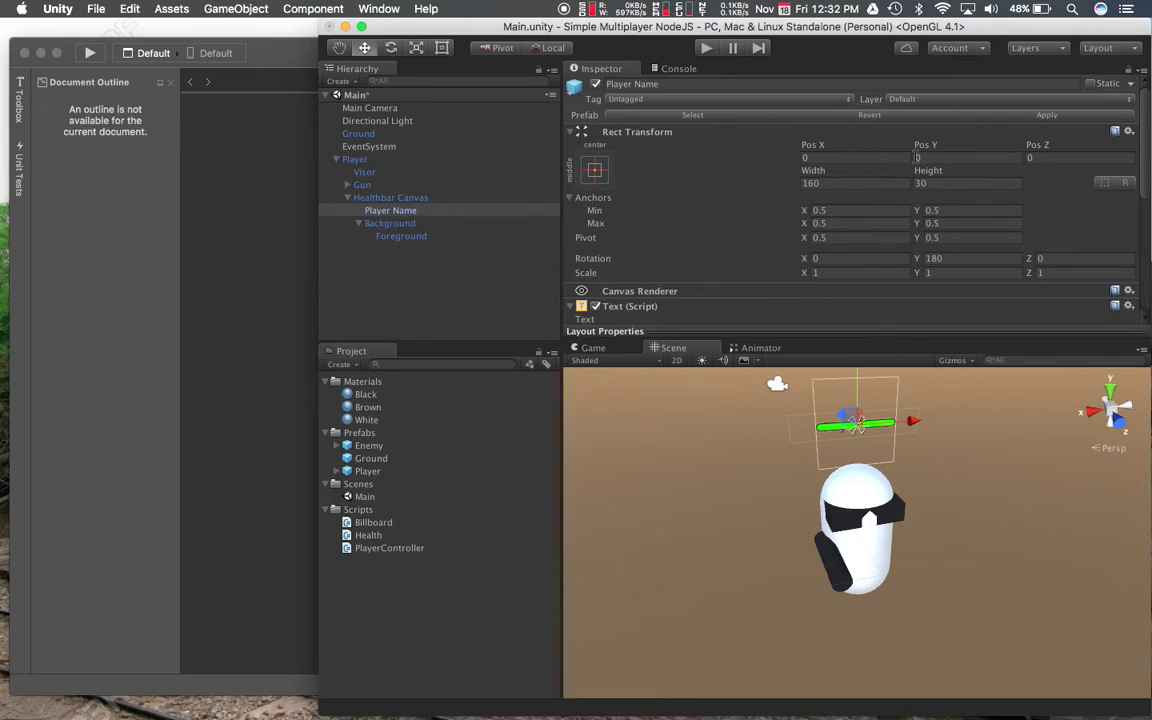
# Set the Player Name label's Pos Y to 15
pyautogui.click(924, 157)
pyautogui.write('1')
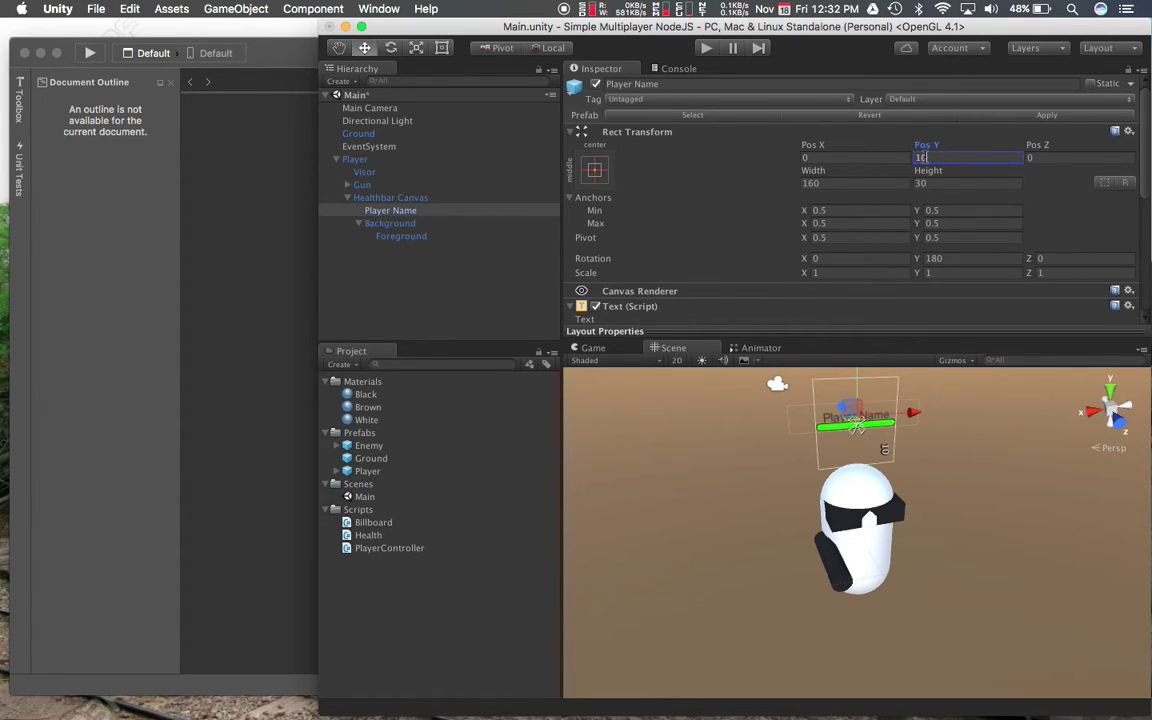
pyautogui.write('5')
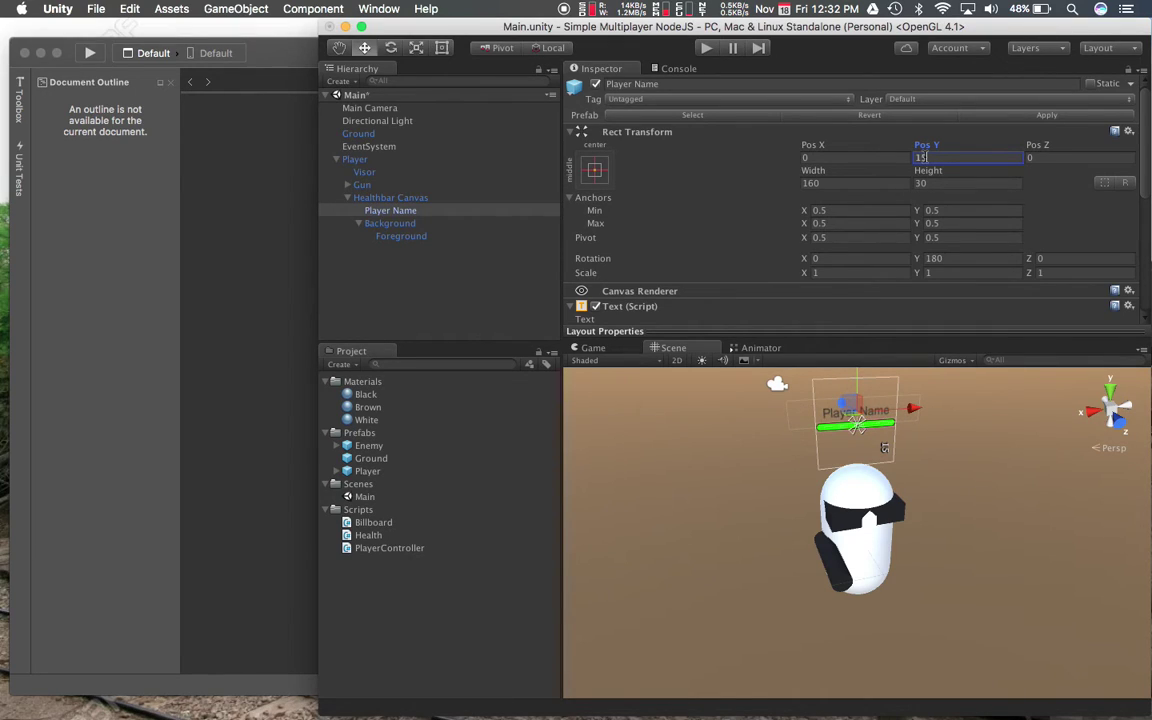
pyautogui.click(722, 203)
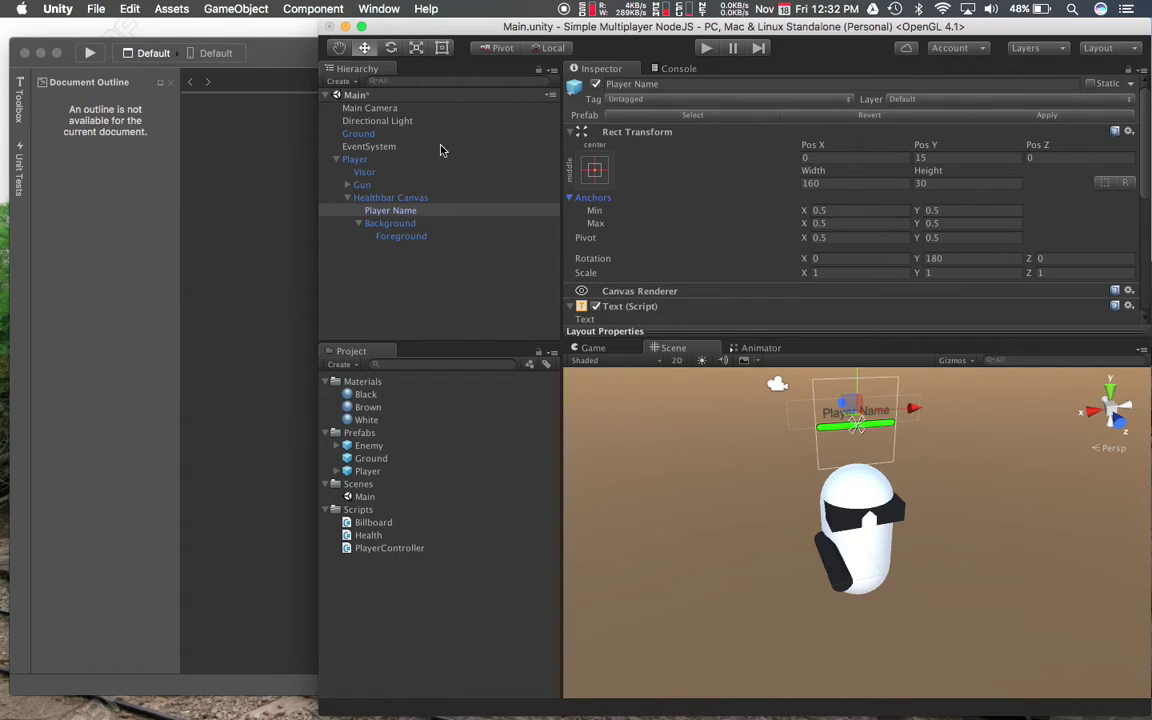
# Delete the Player object with all its children from the scene, keeping its prefab
pyautogui.click(381, 212)
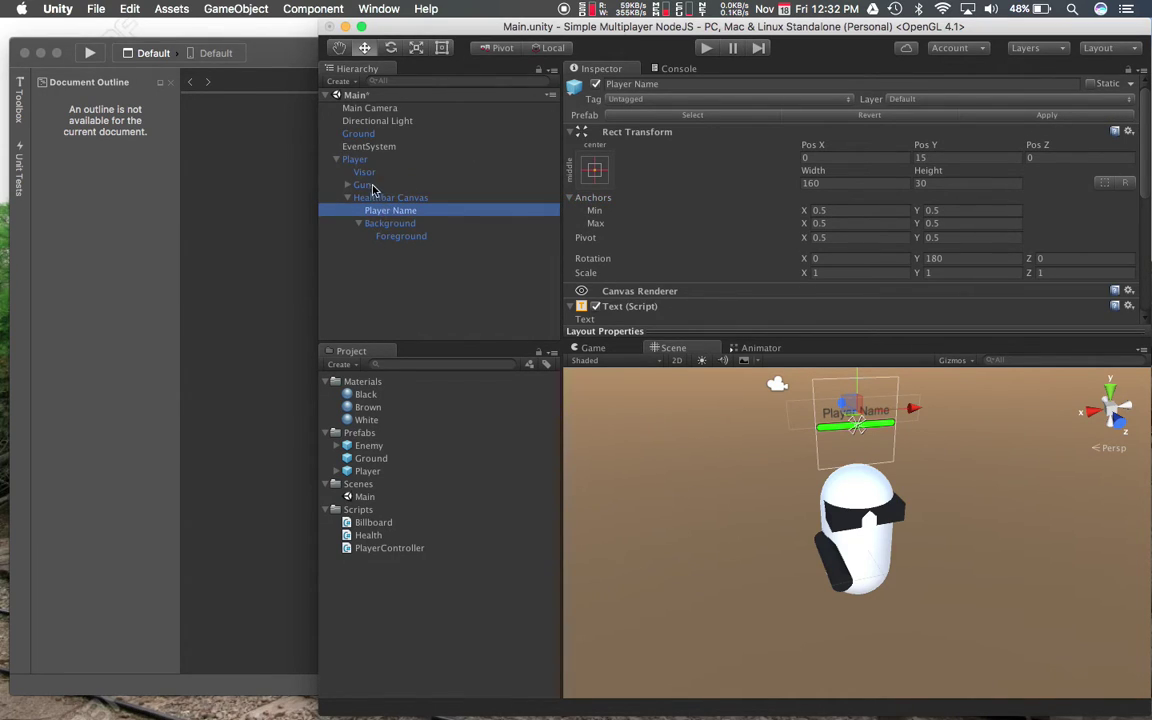
pyautogui.click(366, 171)
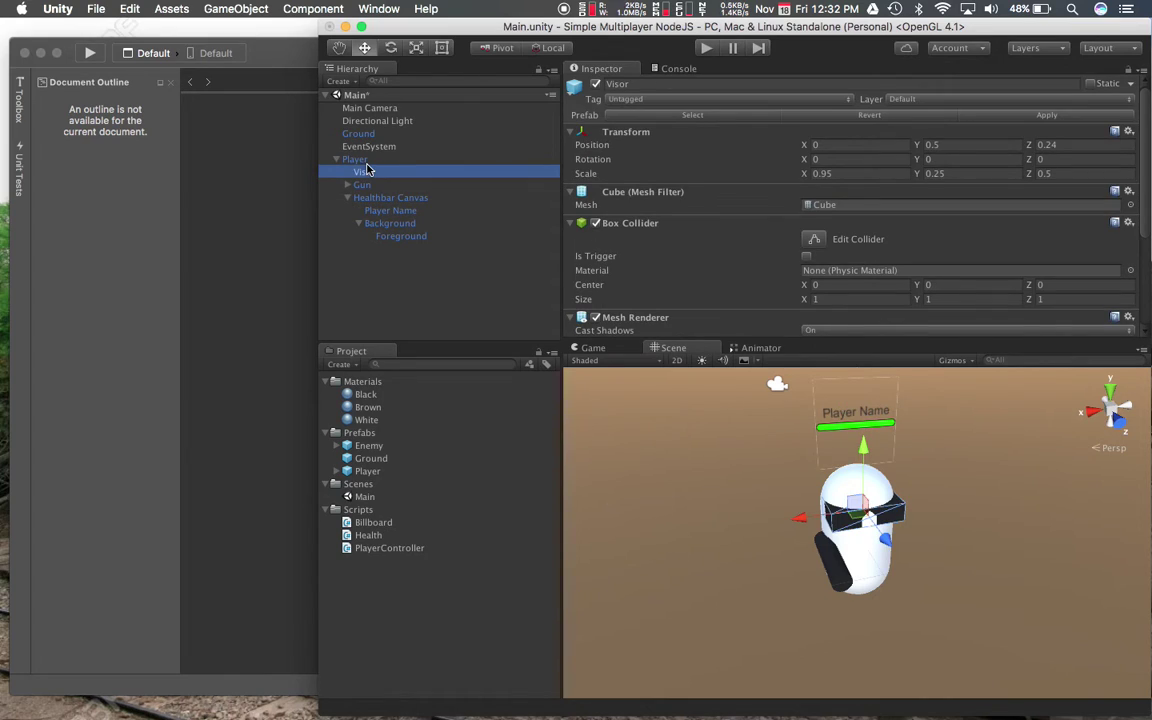
pyautogui.press('Up')
pyautogui.press('super+BackSpace')
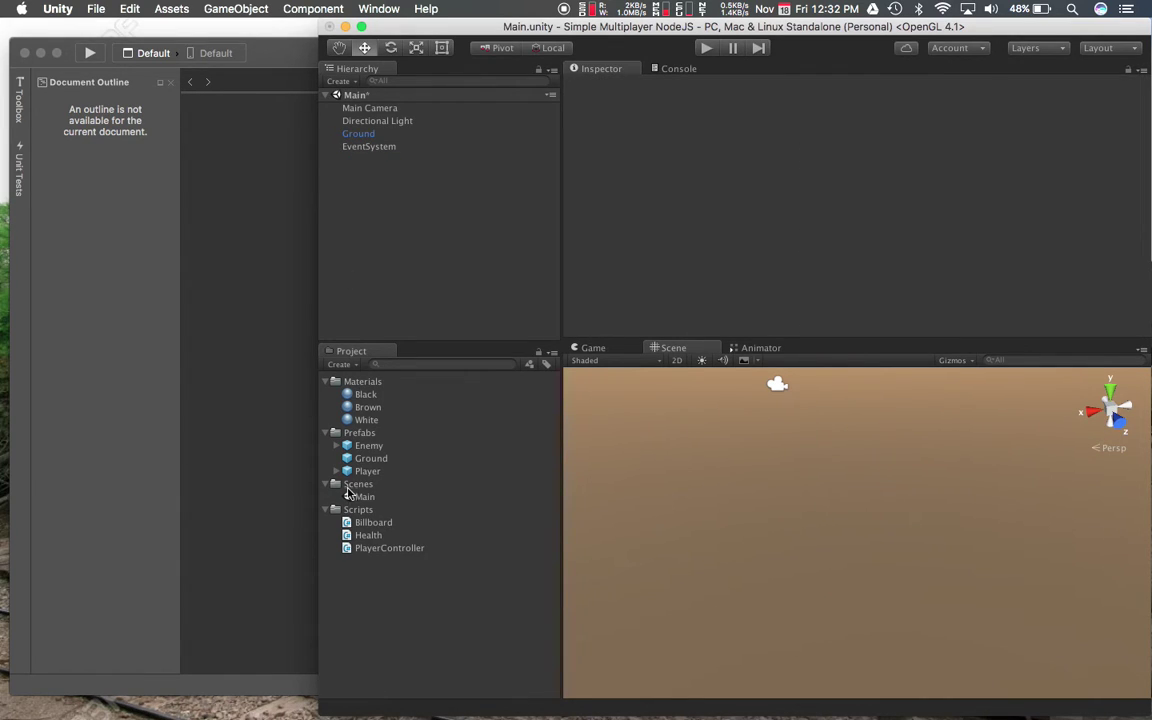
# Place an instance of the Enemy prefab in the Main scene
pyautogui.click(370, 457)
pyautogui.click(368, 445)
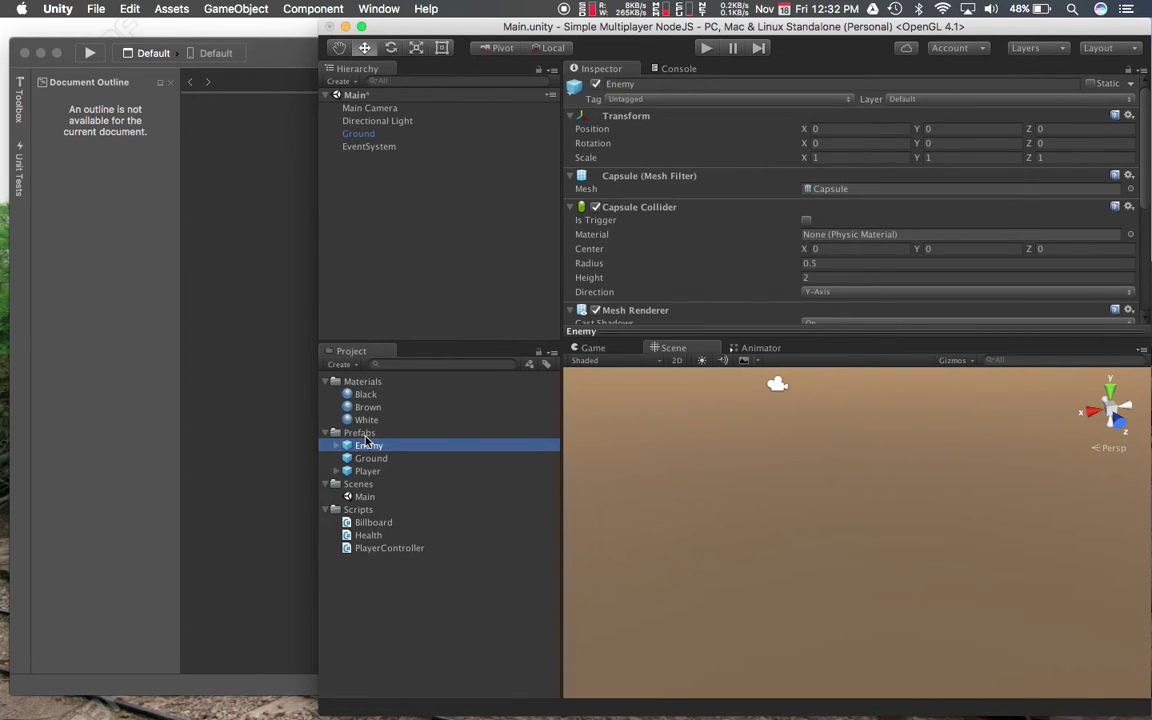
pyautogui.moveTo(365, 408); pyautogui.dragTo(396, 244)
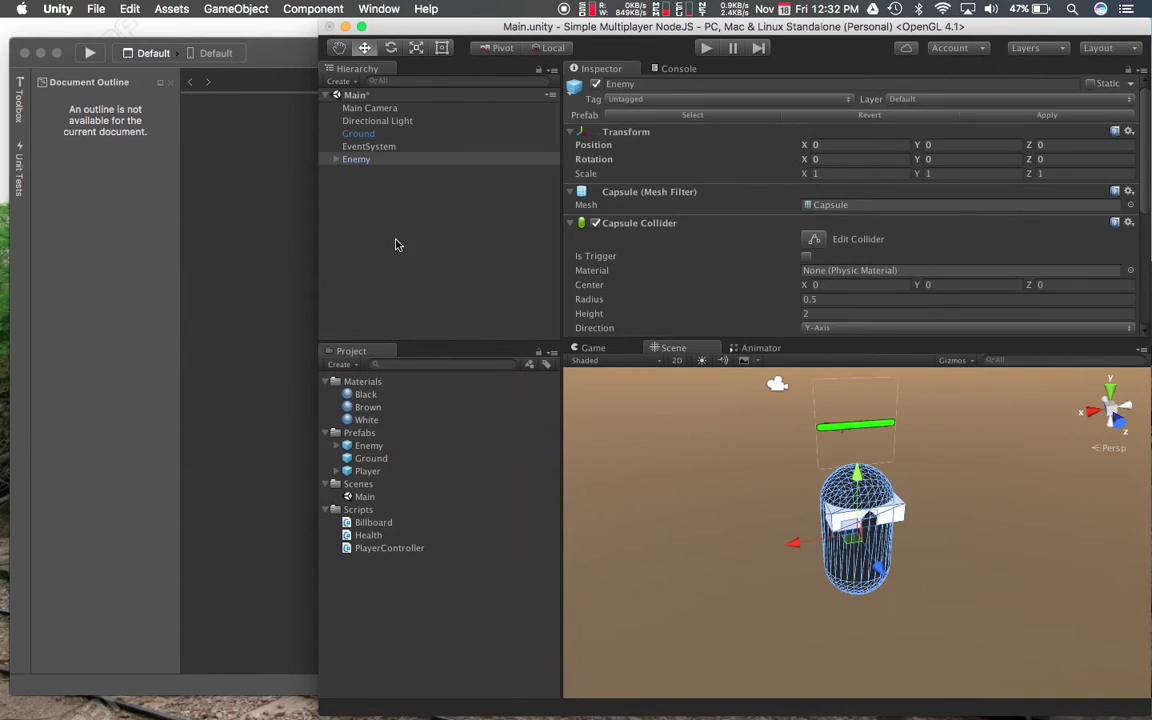
# Expand the Enemy's whole hierarchy and set its Player Name label's Pos Y to 15
pyautogui.keyDown('alt'); pyautogui.click(337, 160); pyautogui.keyUp('alt')
pyautogui.click(402, 197)
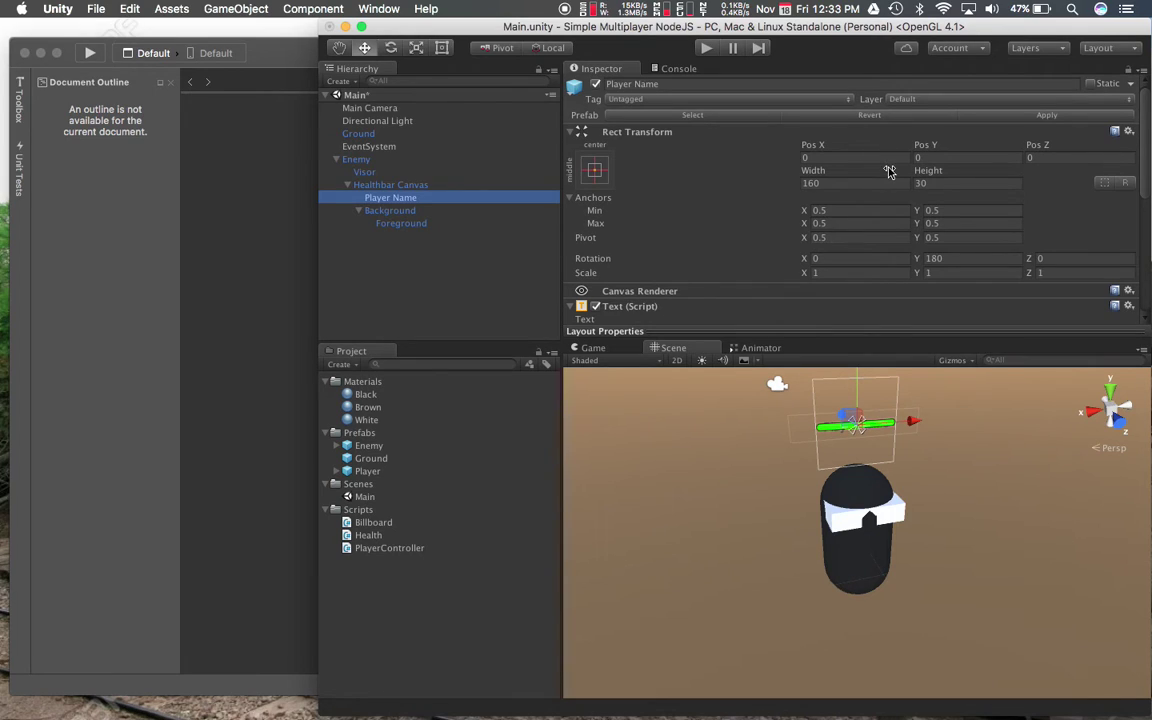
pyautogui.click(929, 157)
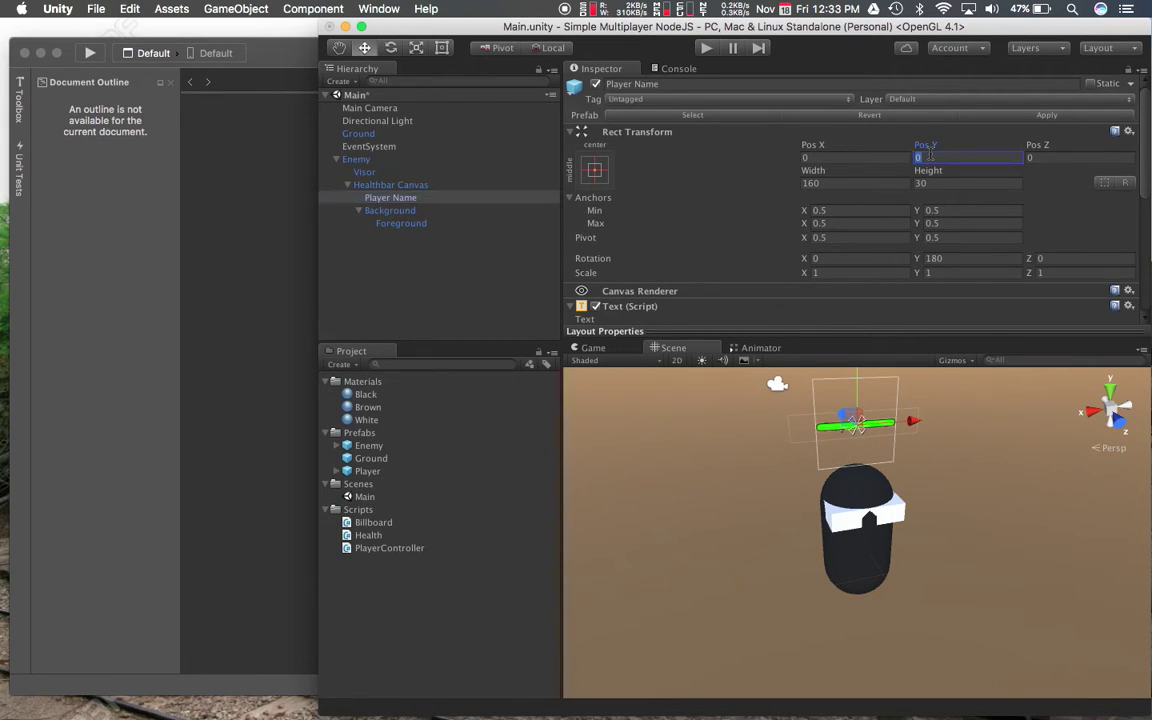
pyautogui.write('15')
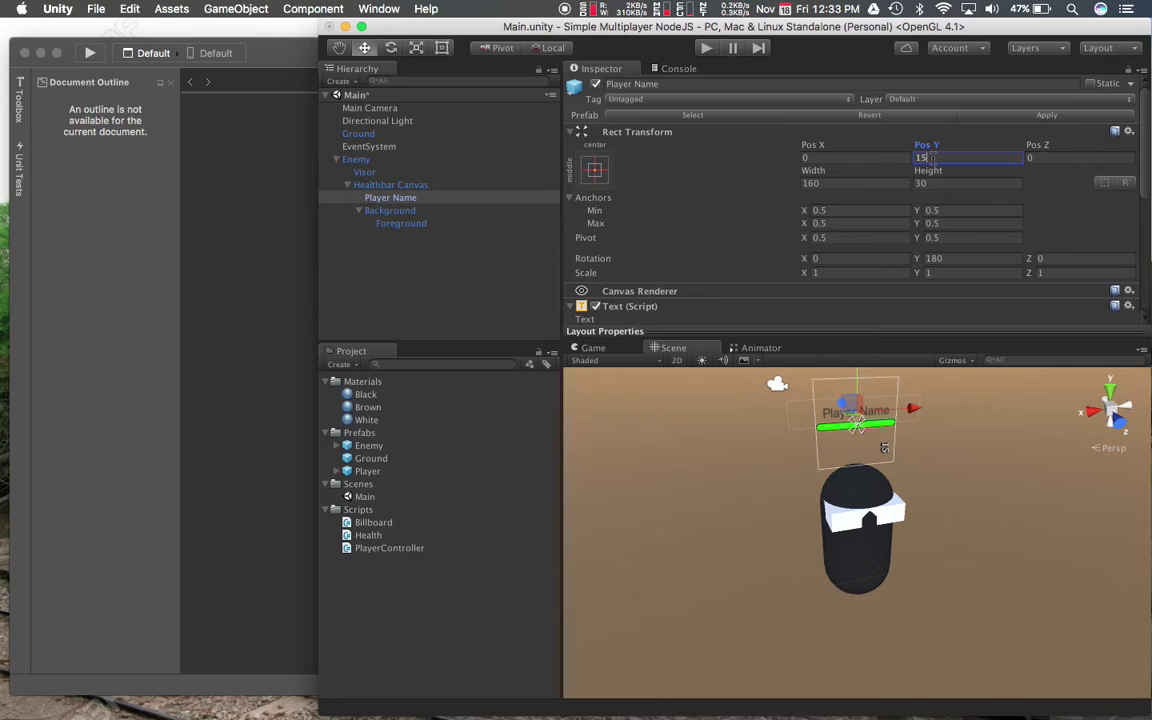
# Clear the text of the Enemy's Player Name label and save the scene
pyautogui.scroll(-5, 747, 177)
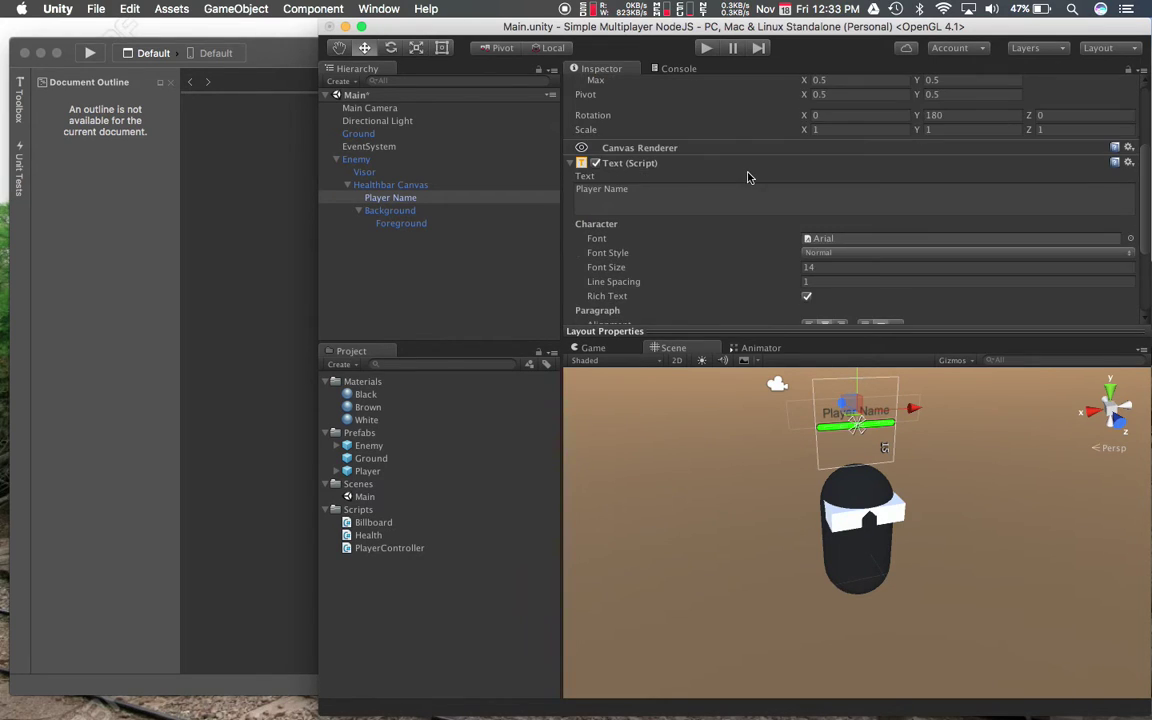
pyautogui.click(733, 190)
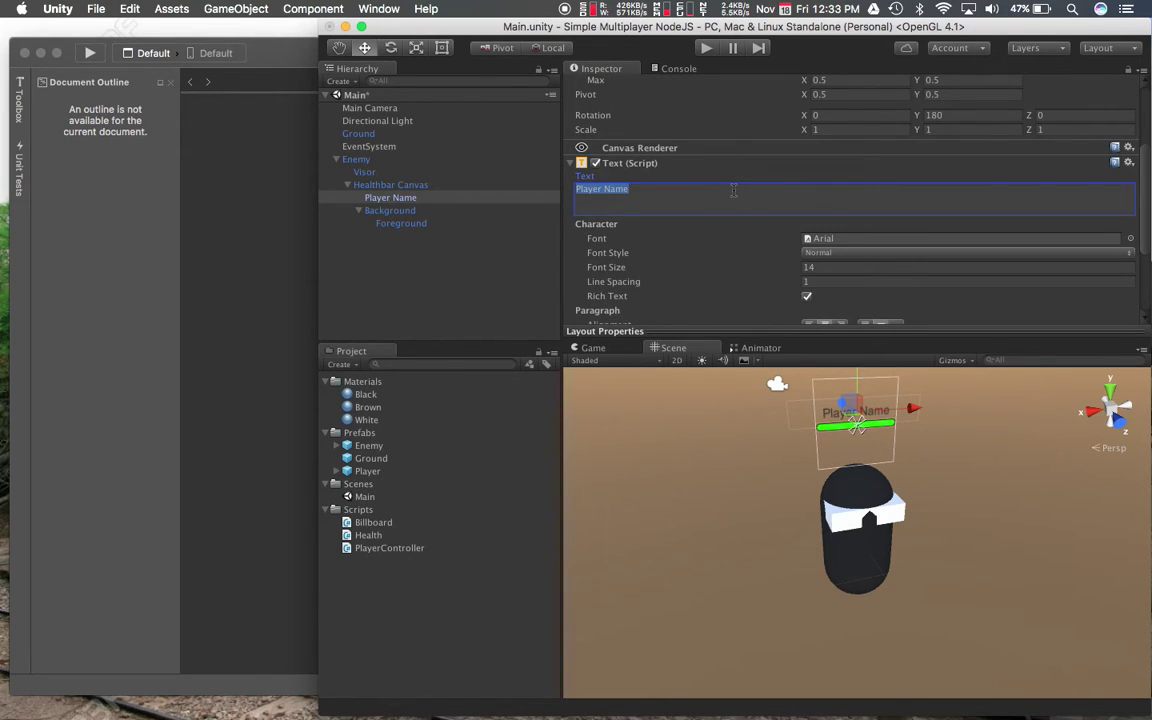
pyautogui.press('BackSpace')
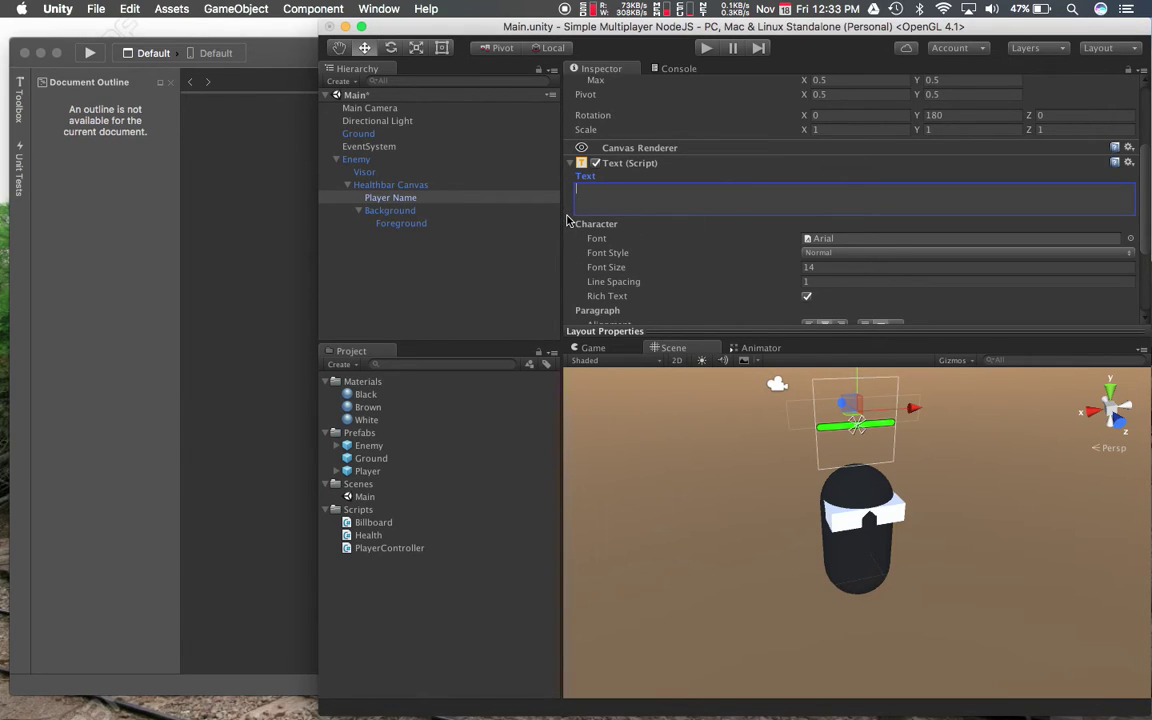
pyautogui.press('super+s')
pyautogui.click(478, 271)
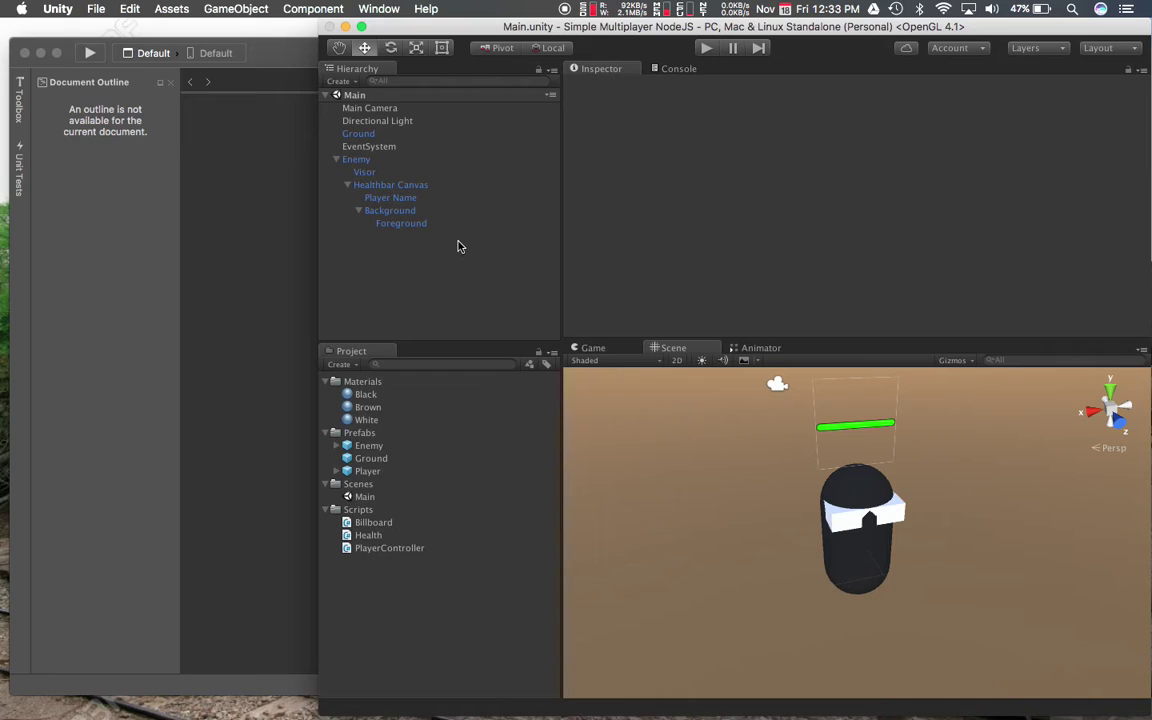
pyautogui.click(392, 210)
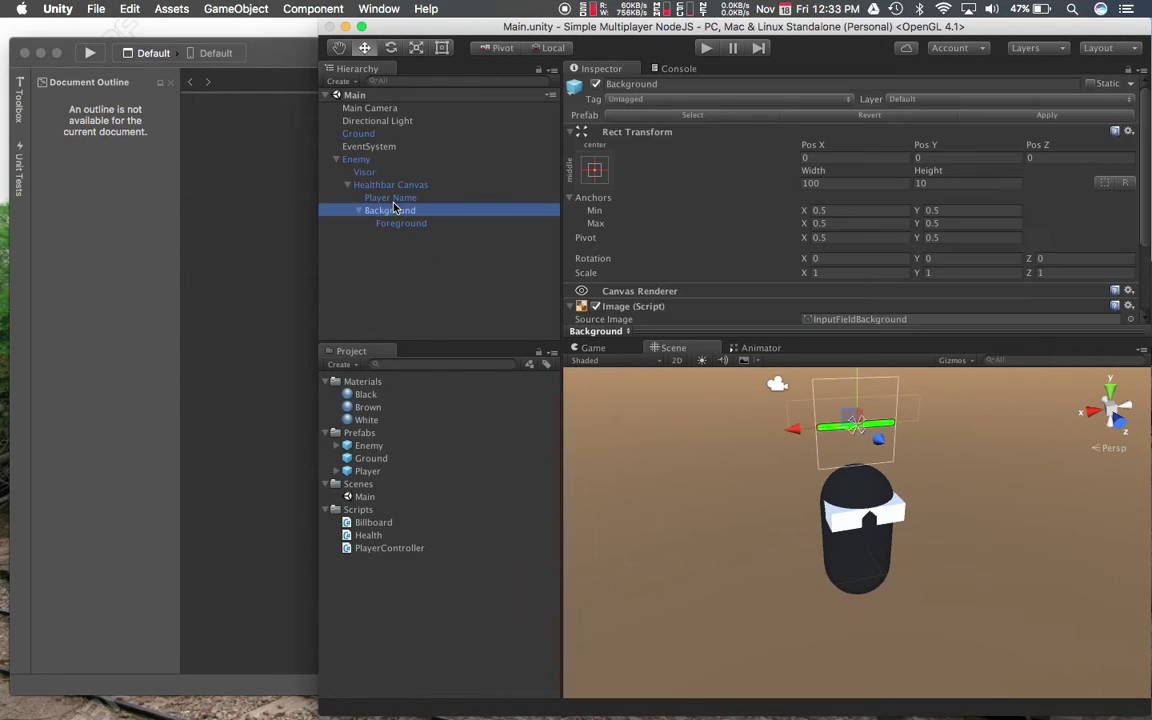
pyautogui.click(397, 197)
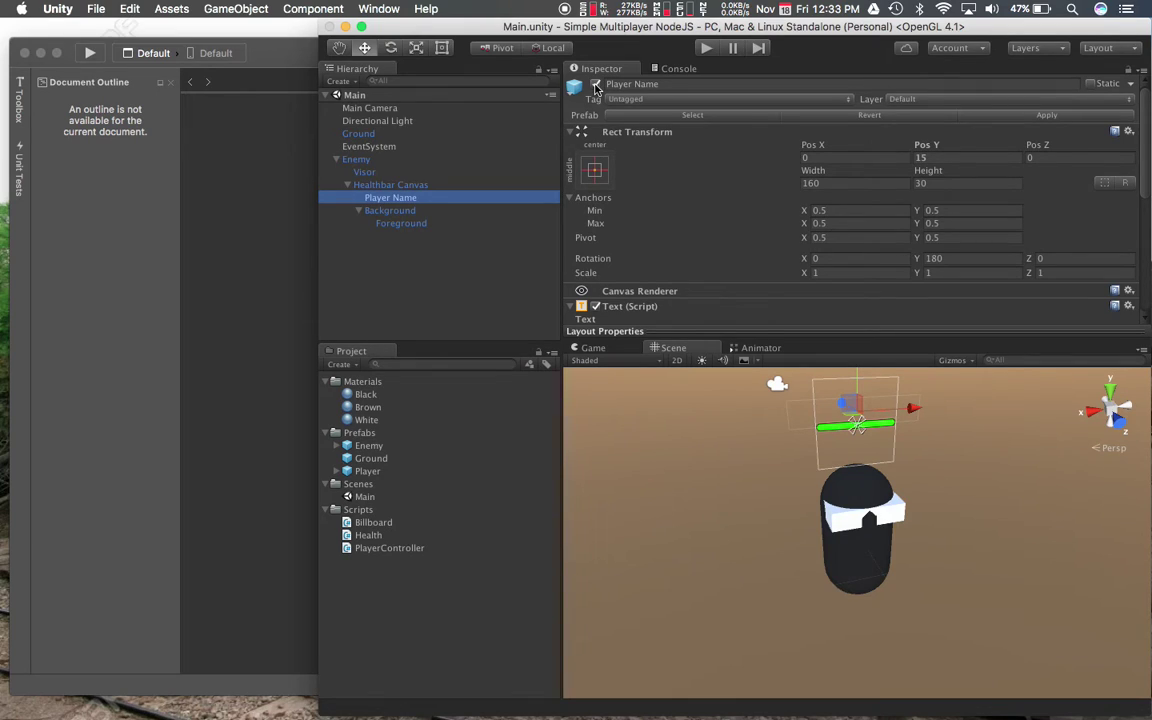
pyautogui.click(596, 85)
pyautogui.click(596, 85)
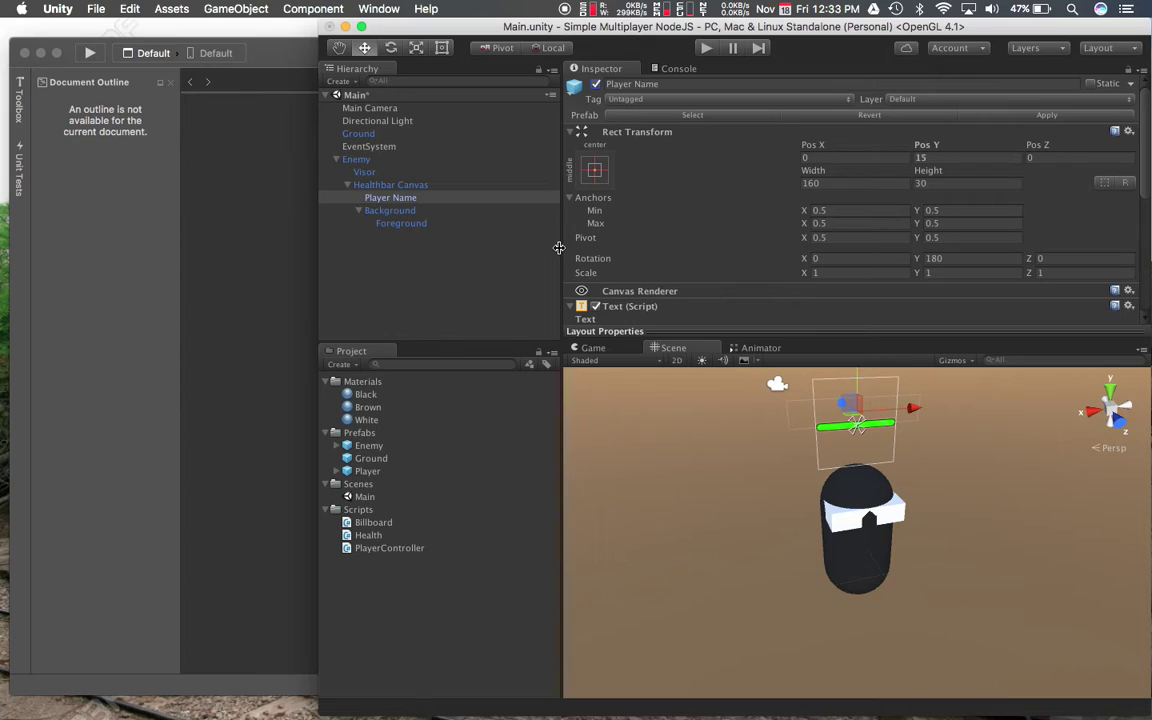
# Add a cube as a child of the Enemy object and name it Mohawk
pyautogui.click(362, 161)
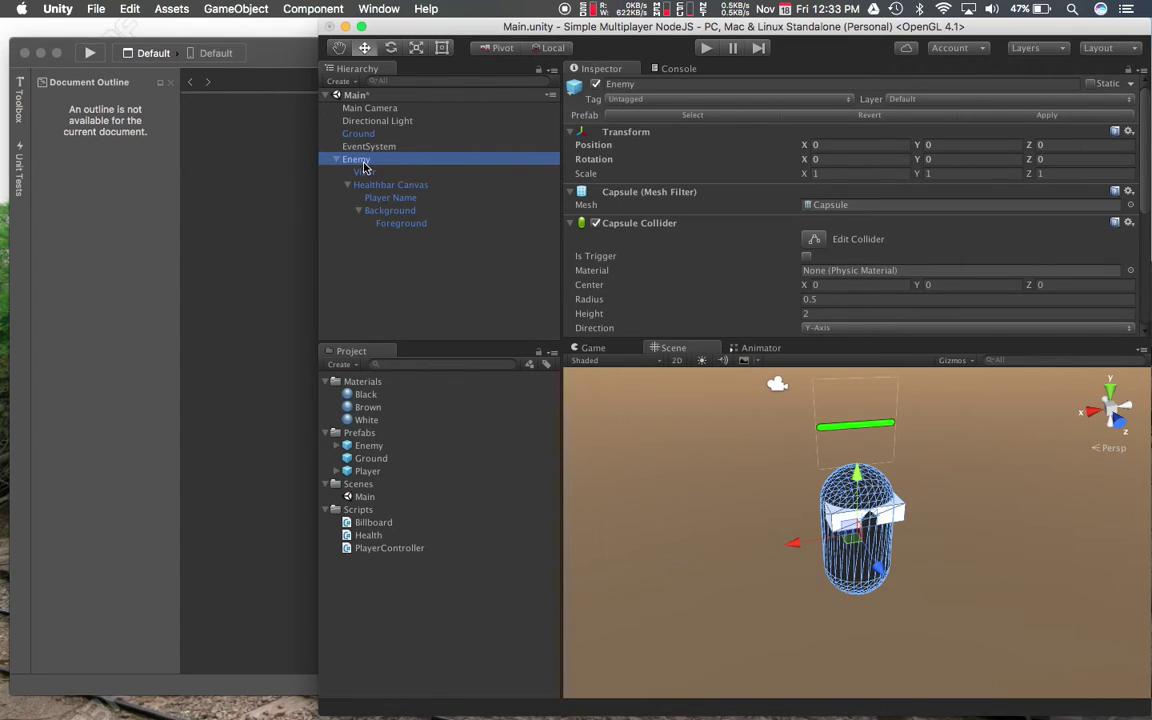
pyautogui.rightClick(364, 168)
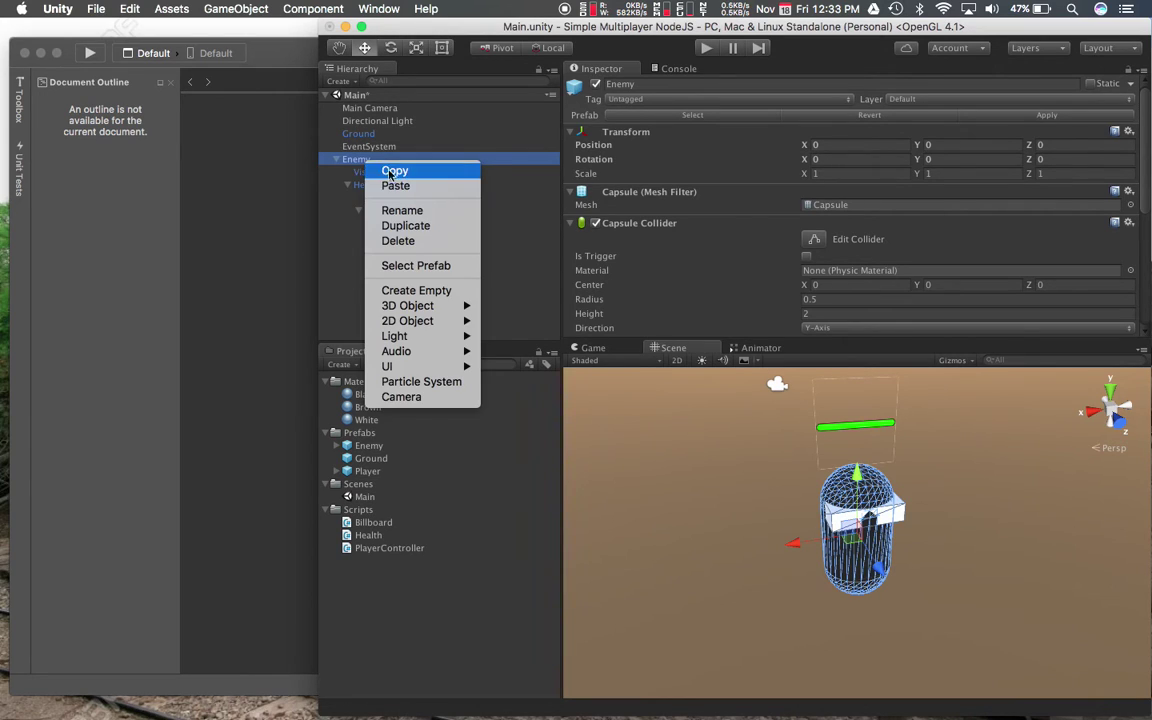
pyautogui.moveTo(466, 305)
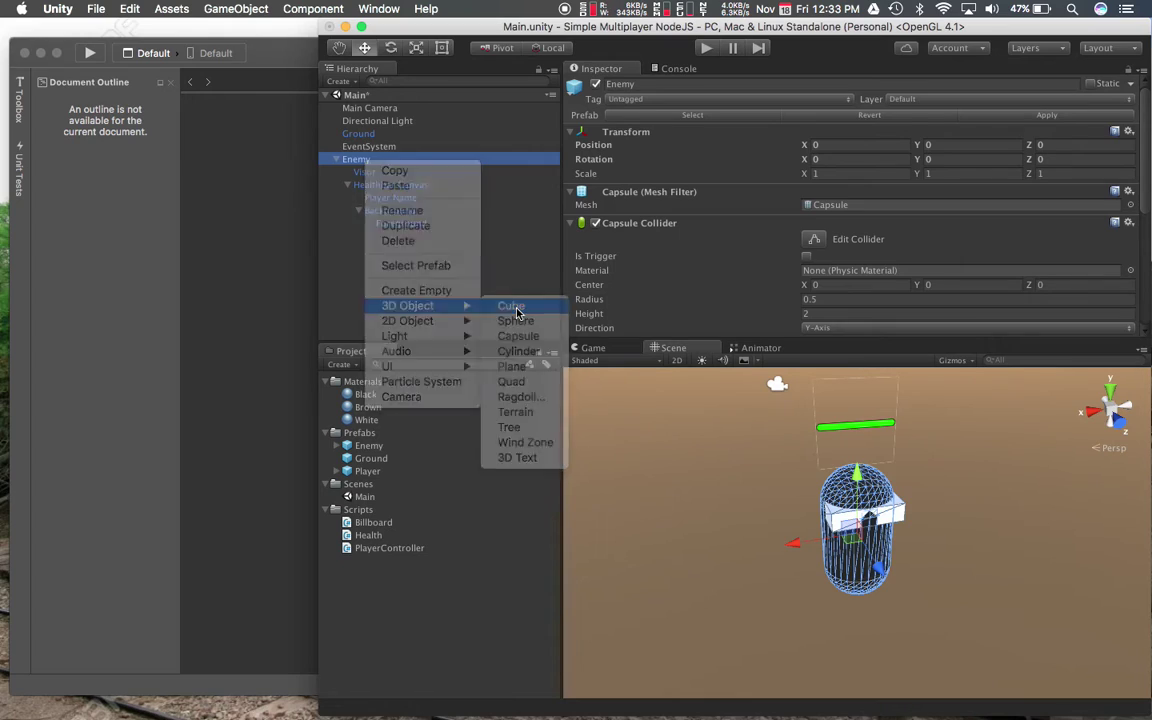
pyautogui.click(516, 312)
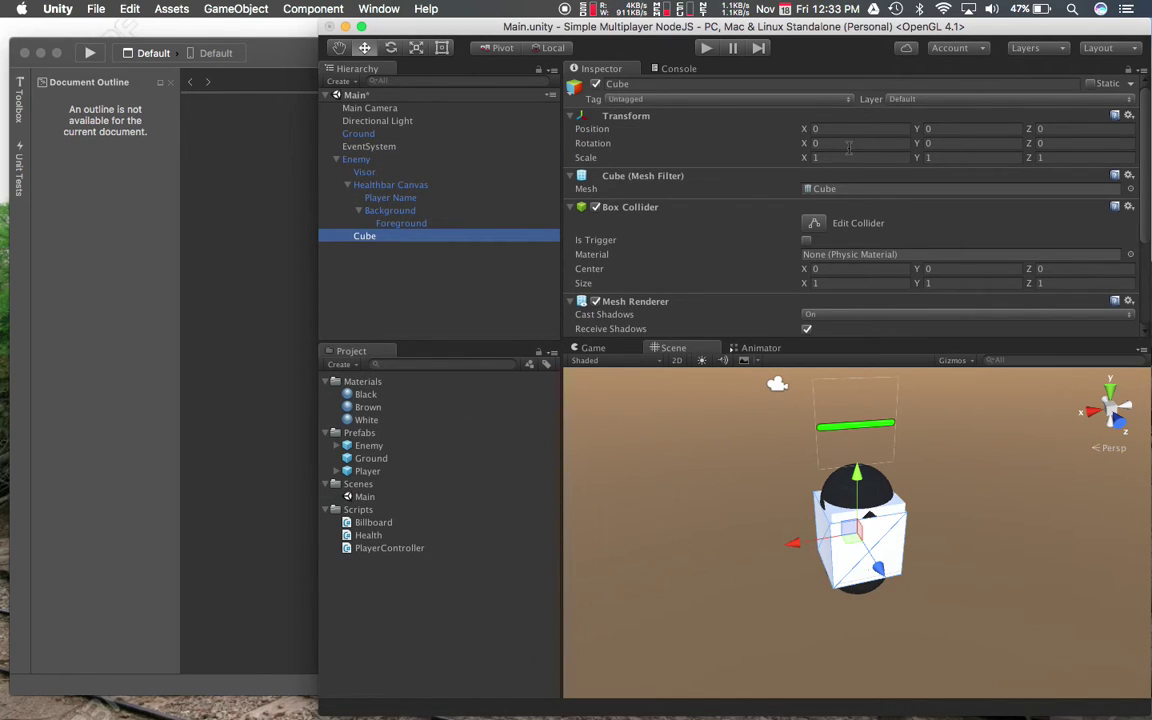
pyautogui.click(401, 237)
pyautogui.write('Mohaw')
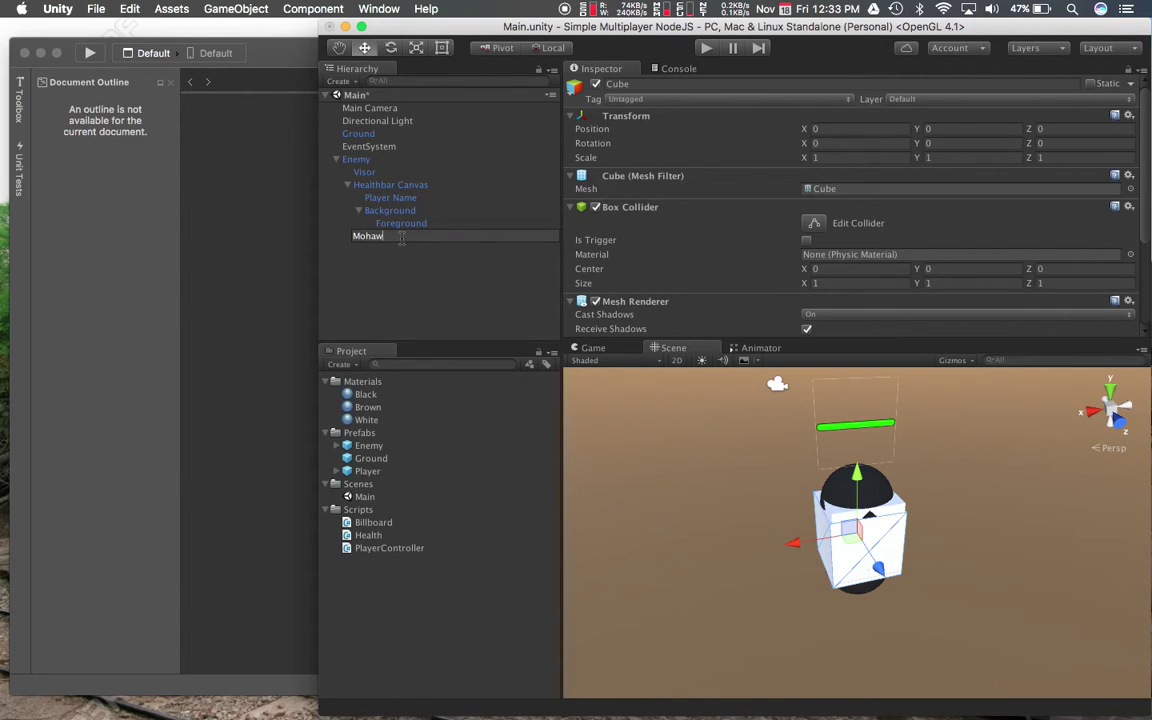
pyautogui.write('k')
pyautogui.press('Return')
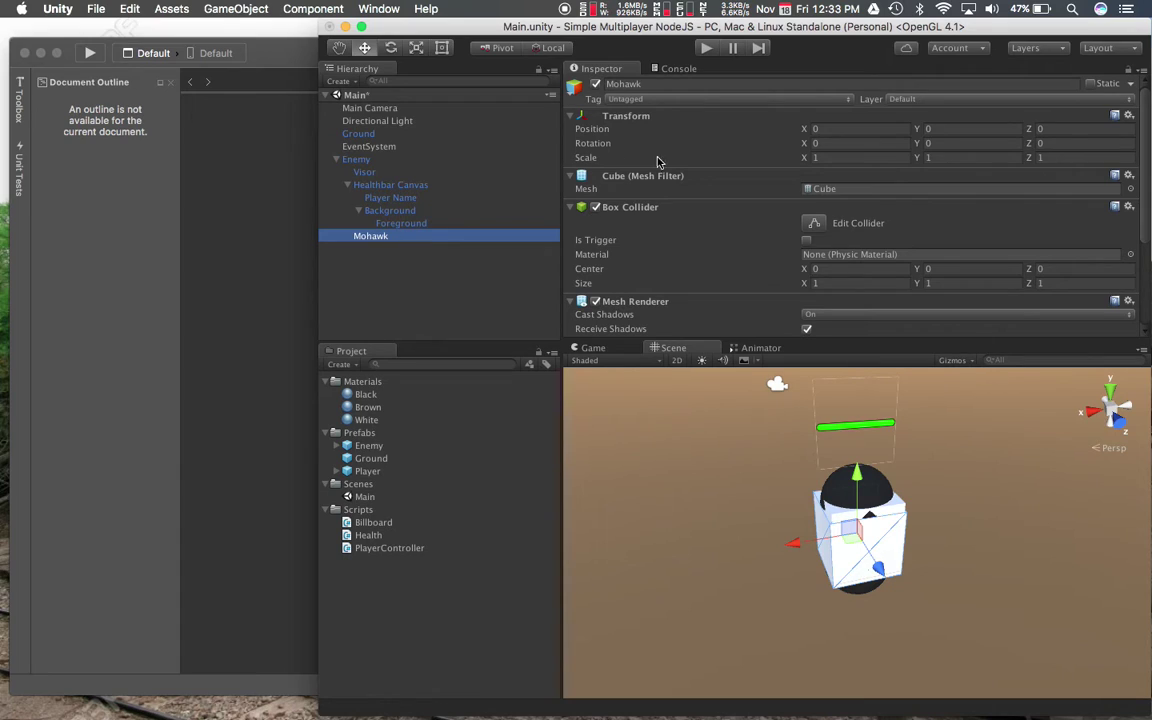
# Position the Mohawk cube at Y 0.55 and Z -0.15
pyautogui.click(944, 129)
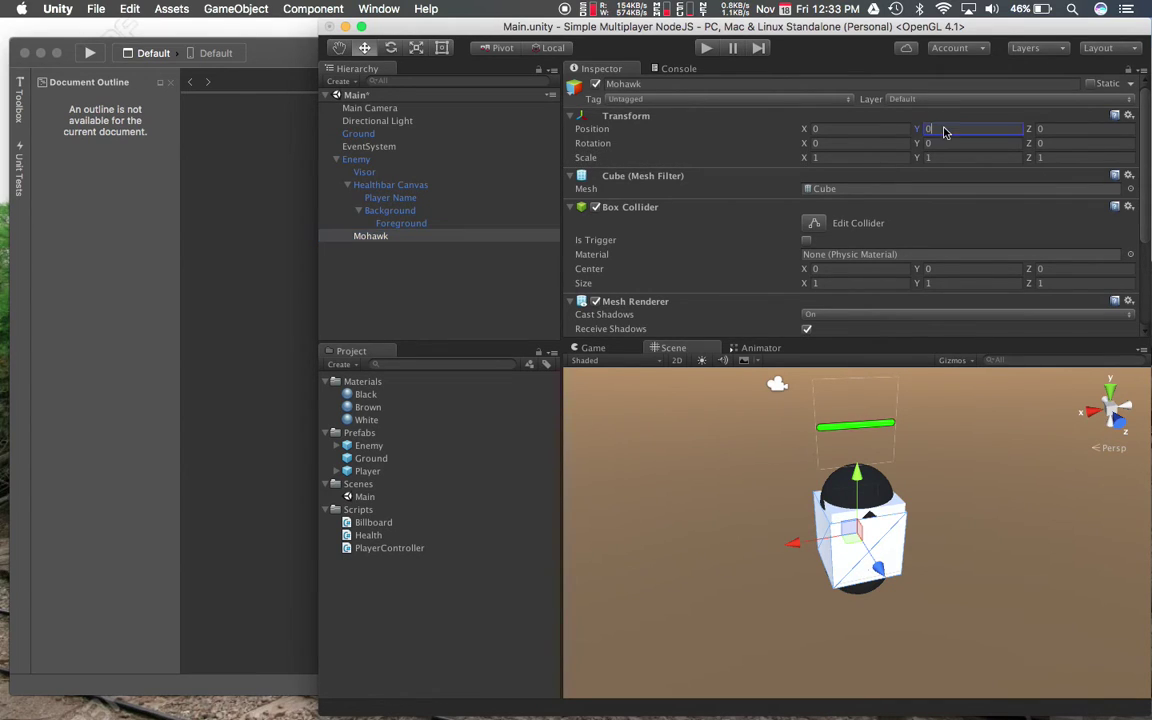
pyautogui.write('0.55')
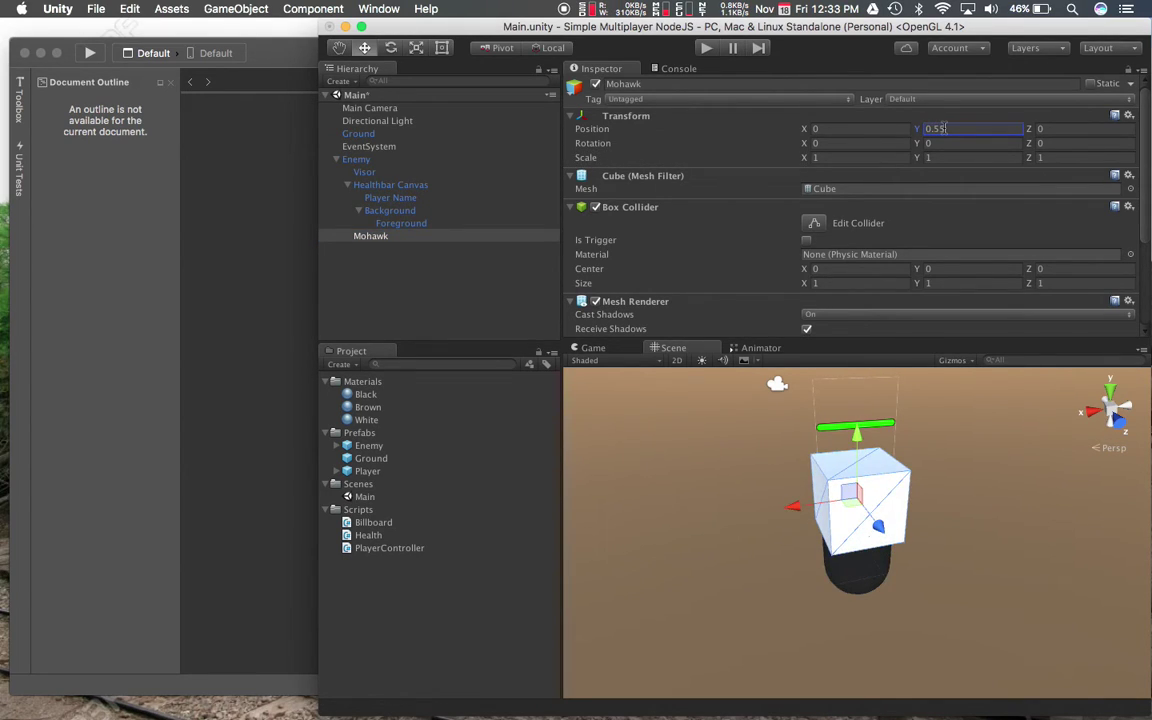
pyautogui.press('Tab')
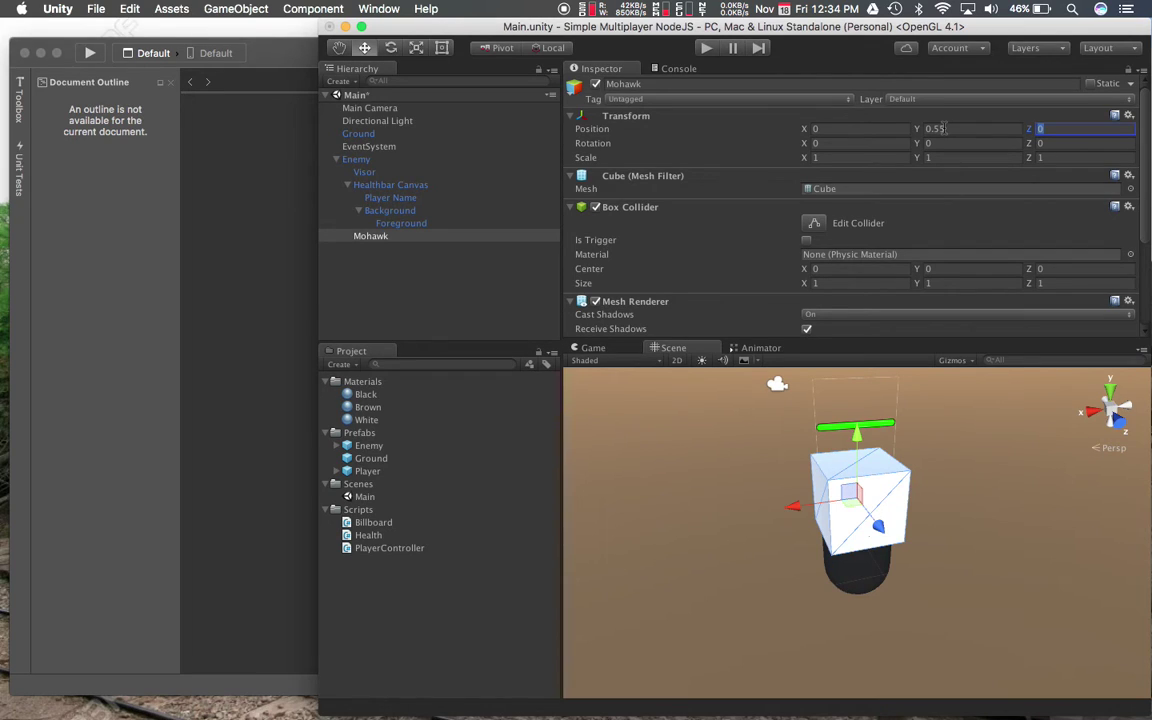
pyautogui.write('-0.15')
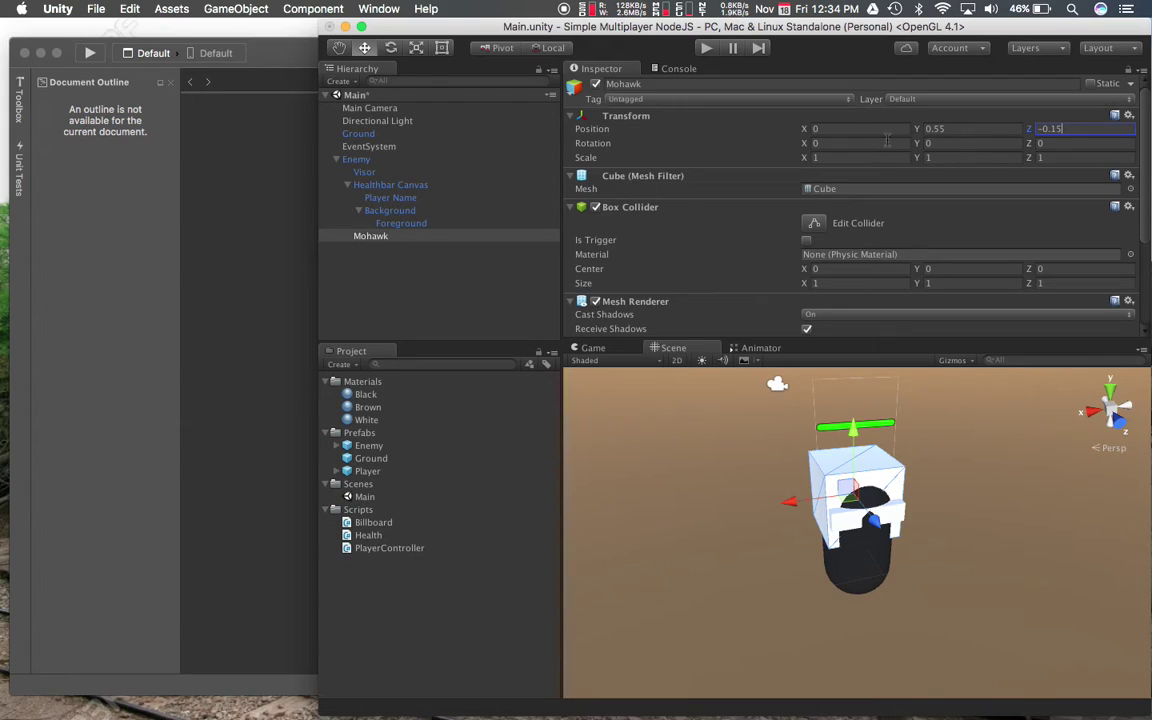
# Set the Mohawk cube's X scale to 0.2
pyautogui.click(838, 158)
pyautogui.write('0.2')
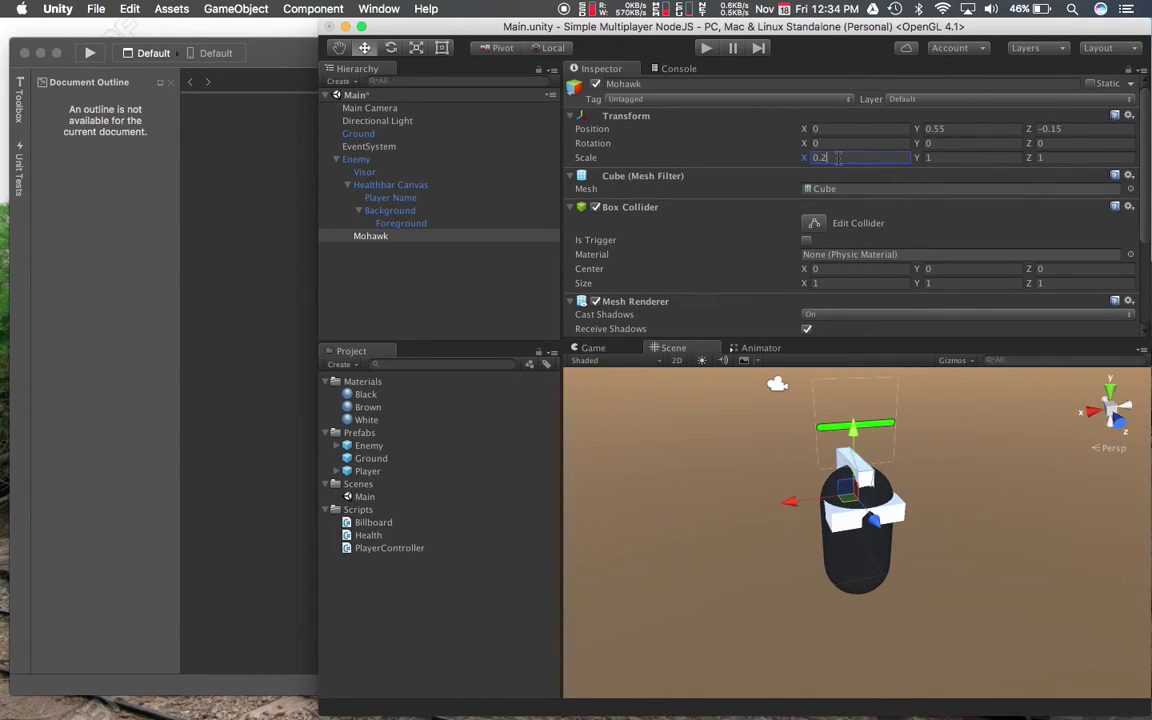
pyautogui.press('Tab')
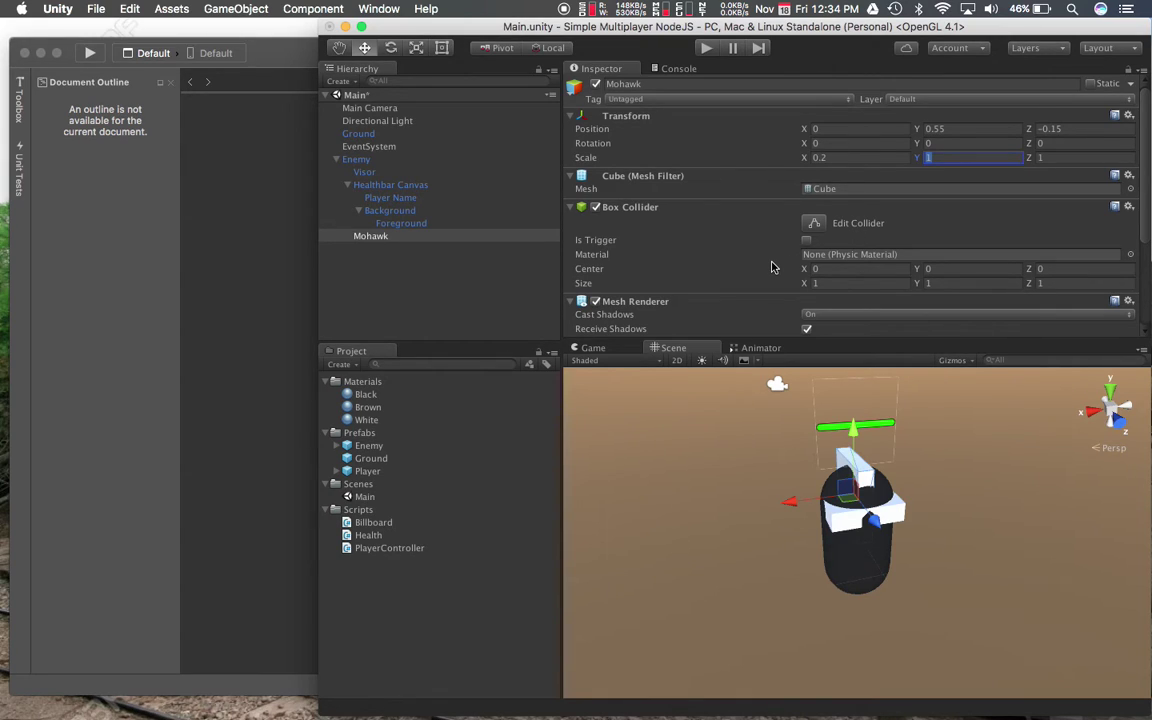
pyautogui.scroll(-5, 676, 244)
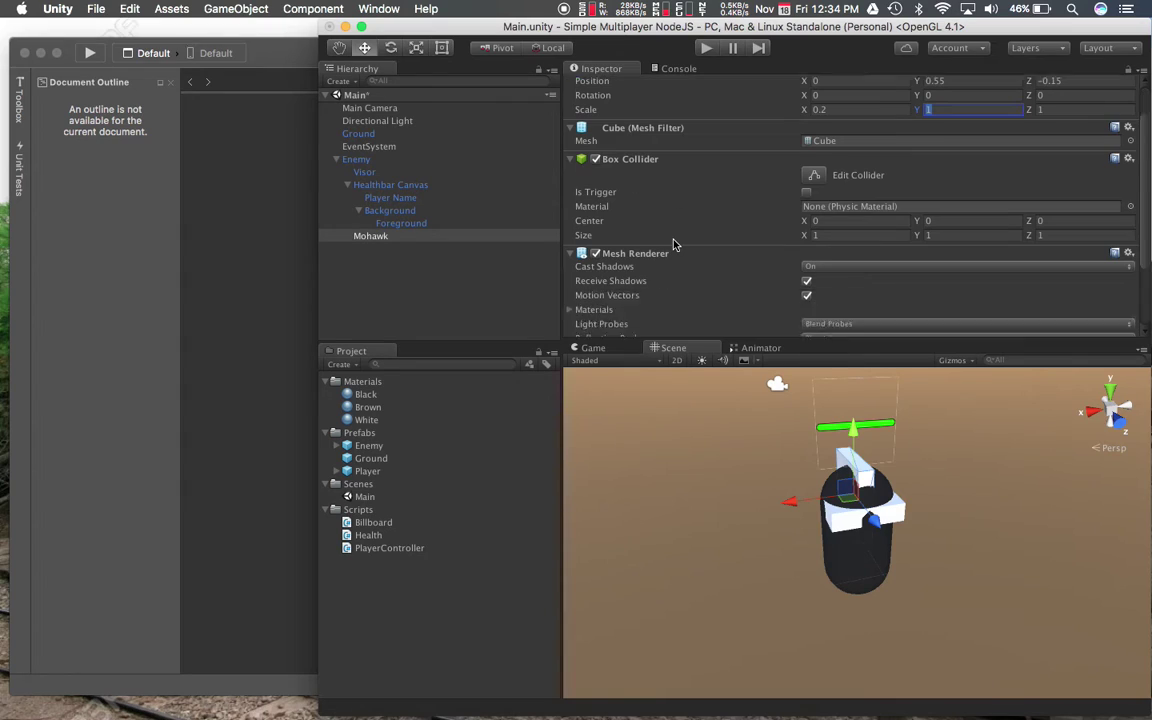
pyautogui.scroll(5, 676, 244)
pyautogui.scroll(-5, 674, 244)
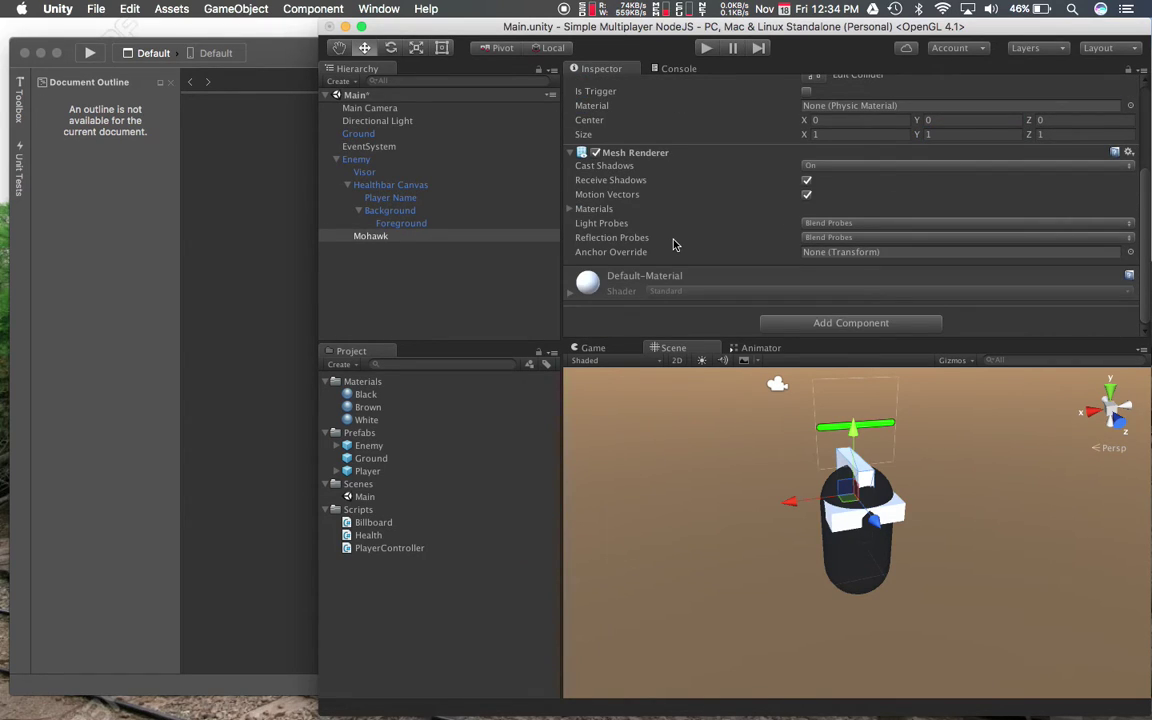
pyautogui.click(418, 270)
# Apply the Enemy instance's changes to its prefab and save the scene
pyautogui.click(388, 160)
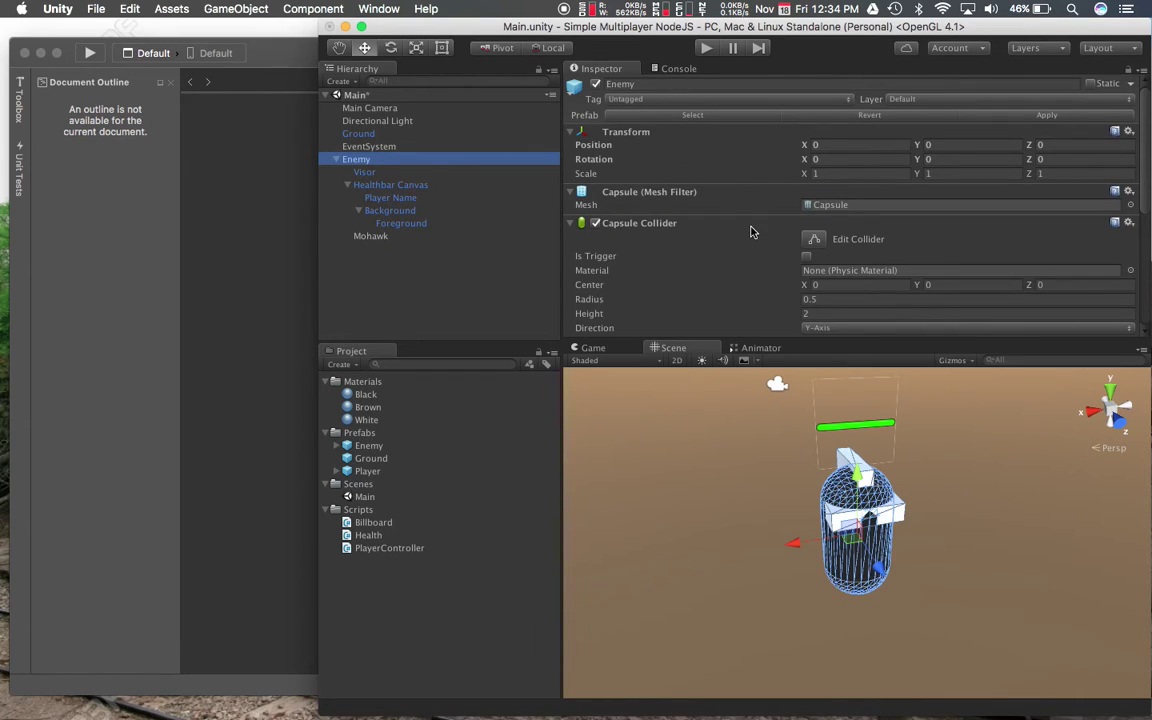
pyautogui.click(1040, 115)
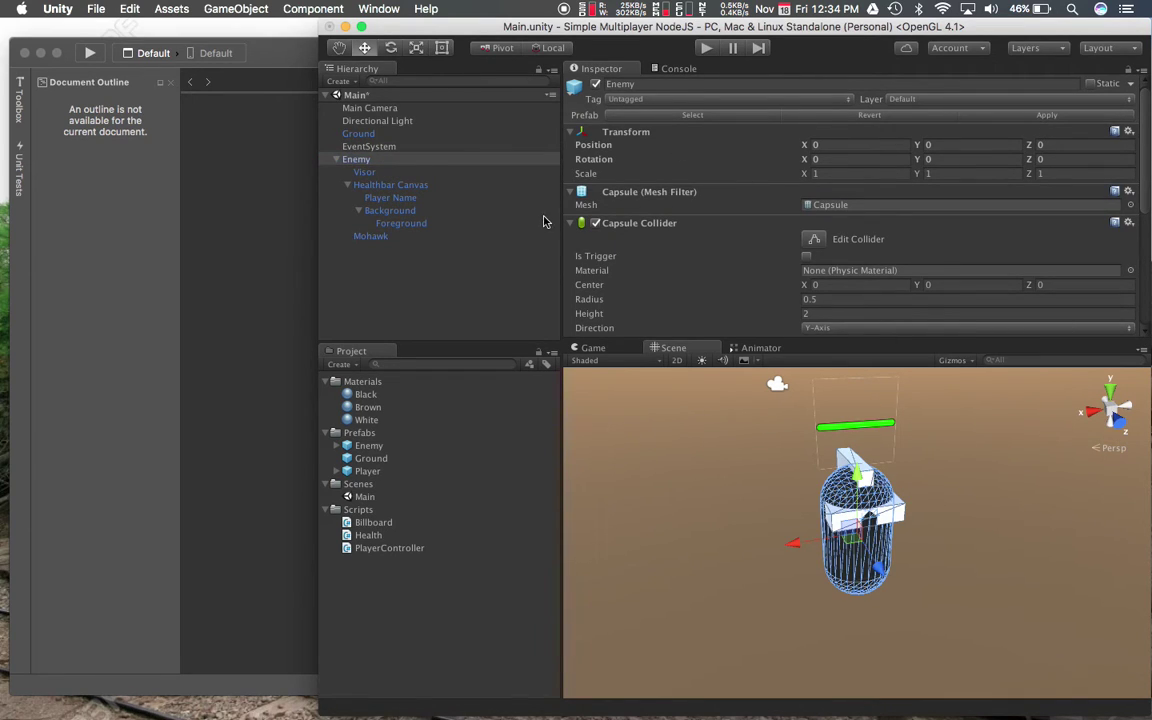
pyautogui.click(407, 161)
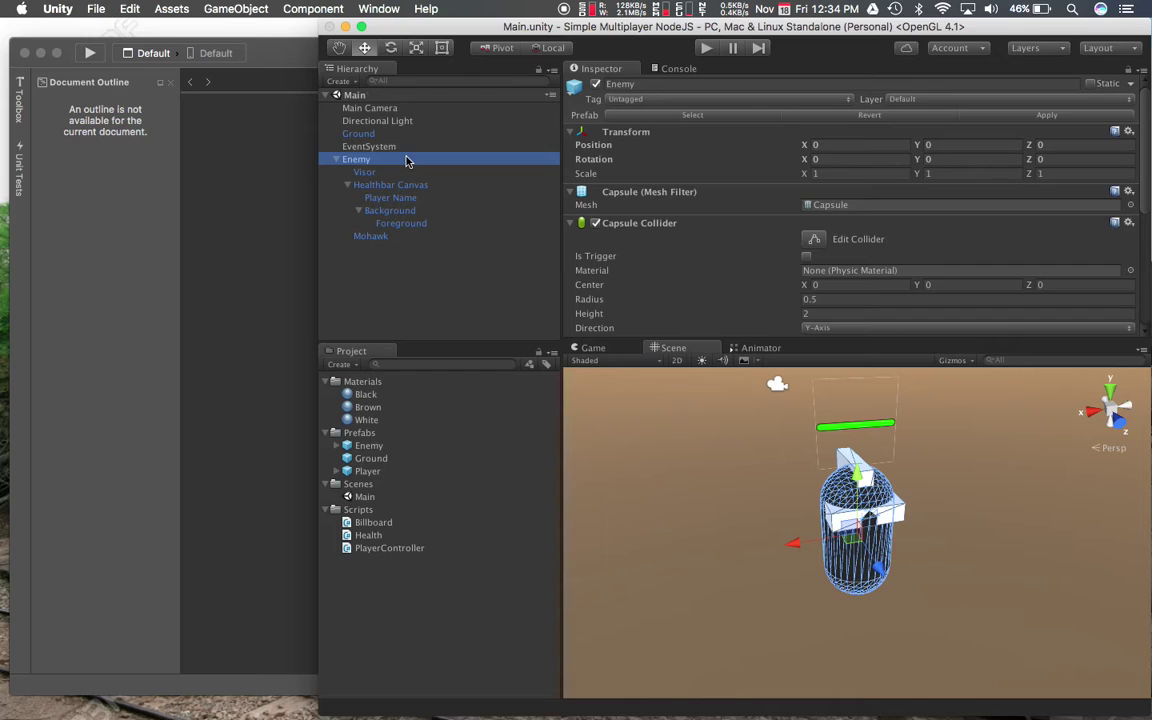
# Review the Enemy's Visor and the components attached to the Enemy prefab
pyautogui.click(372, 172)
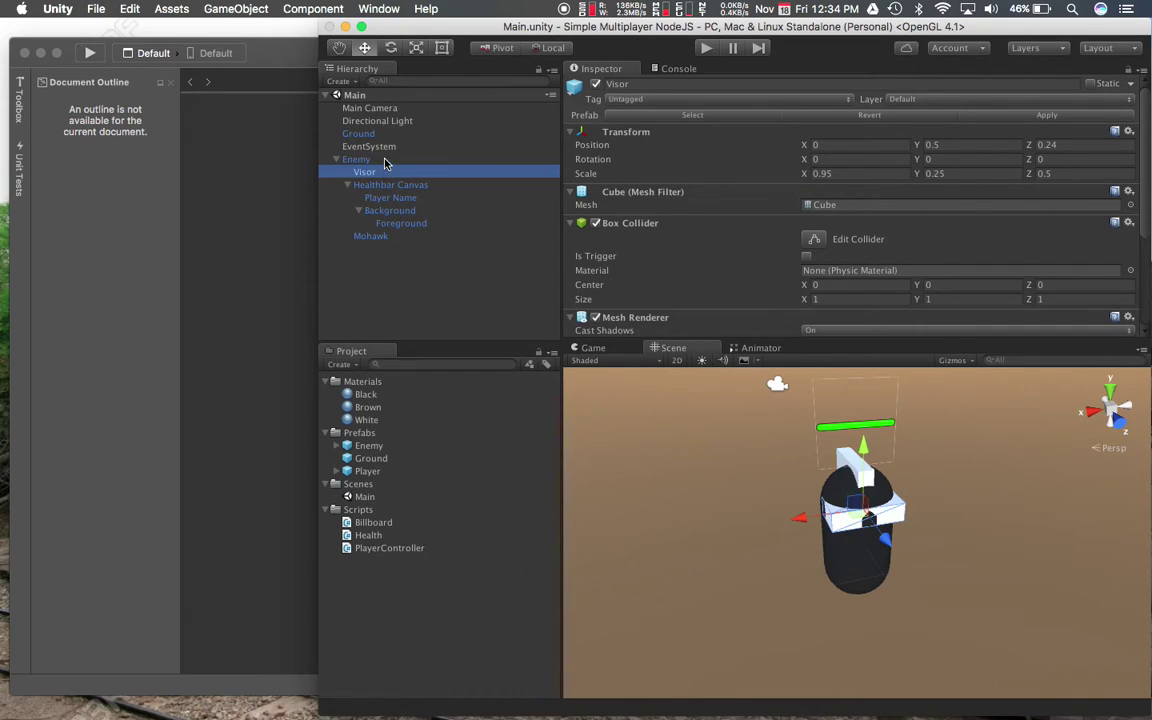
pyautogui.click(385, 161)
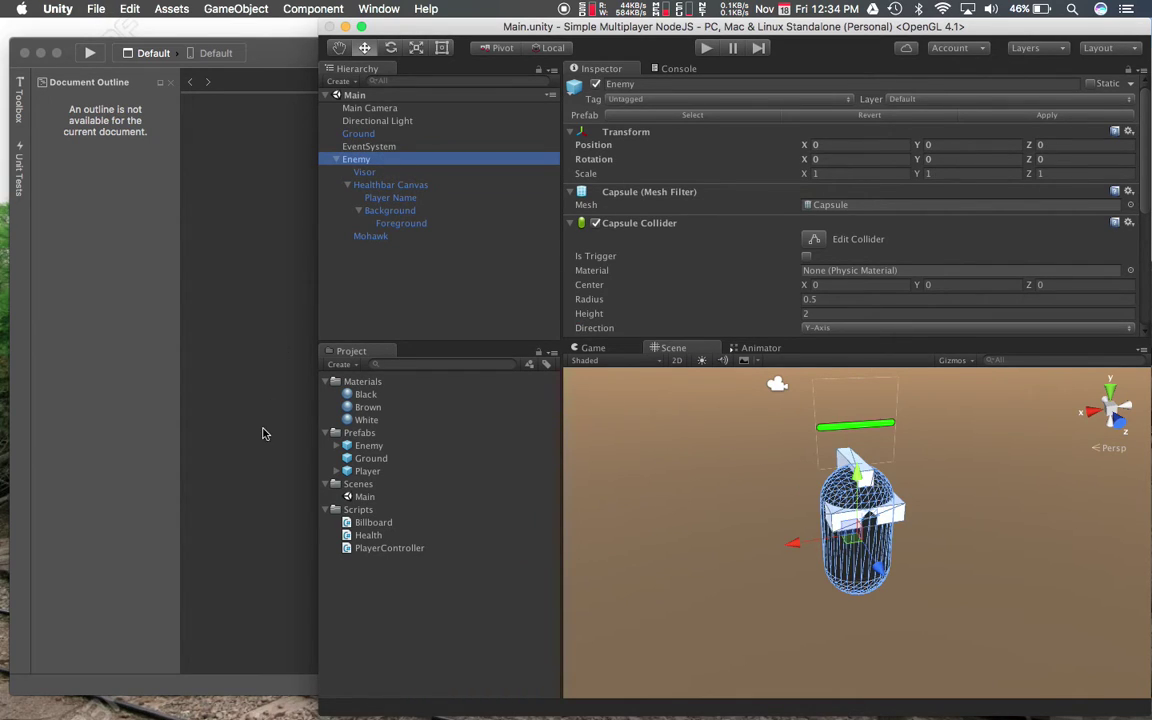
pyautogui.click(368, 446)
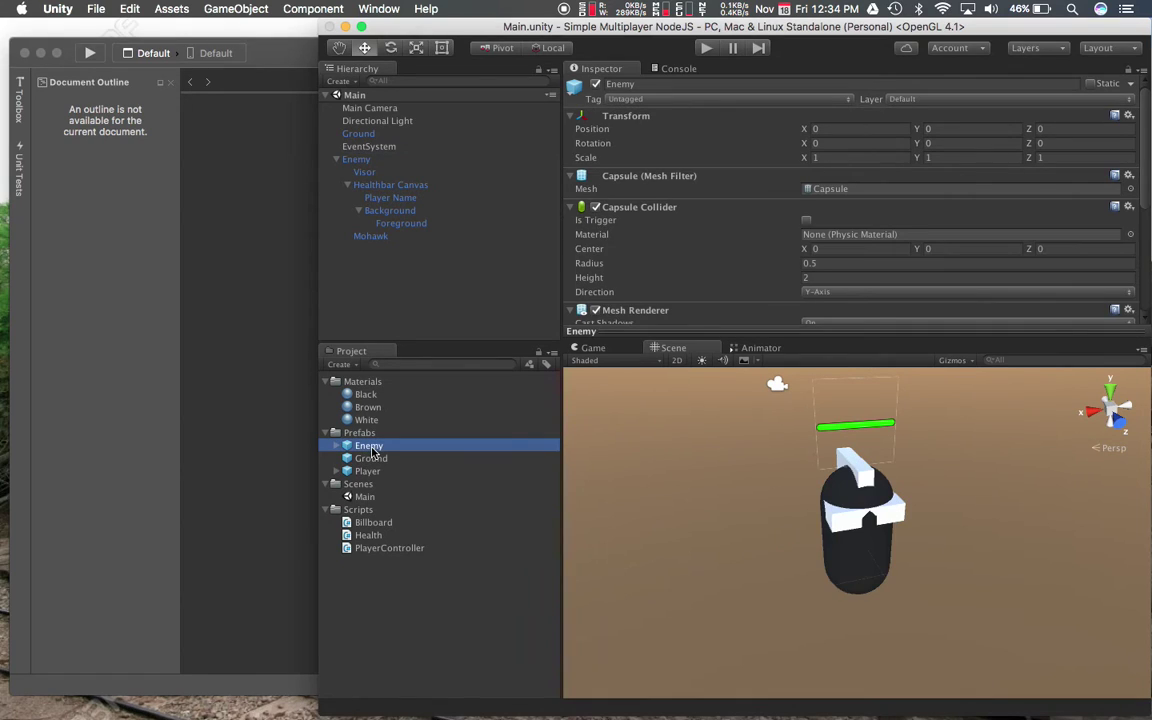
pyautogui.scroll(-5, 593, 242)
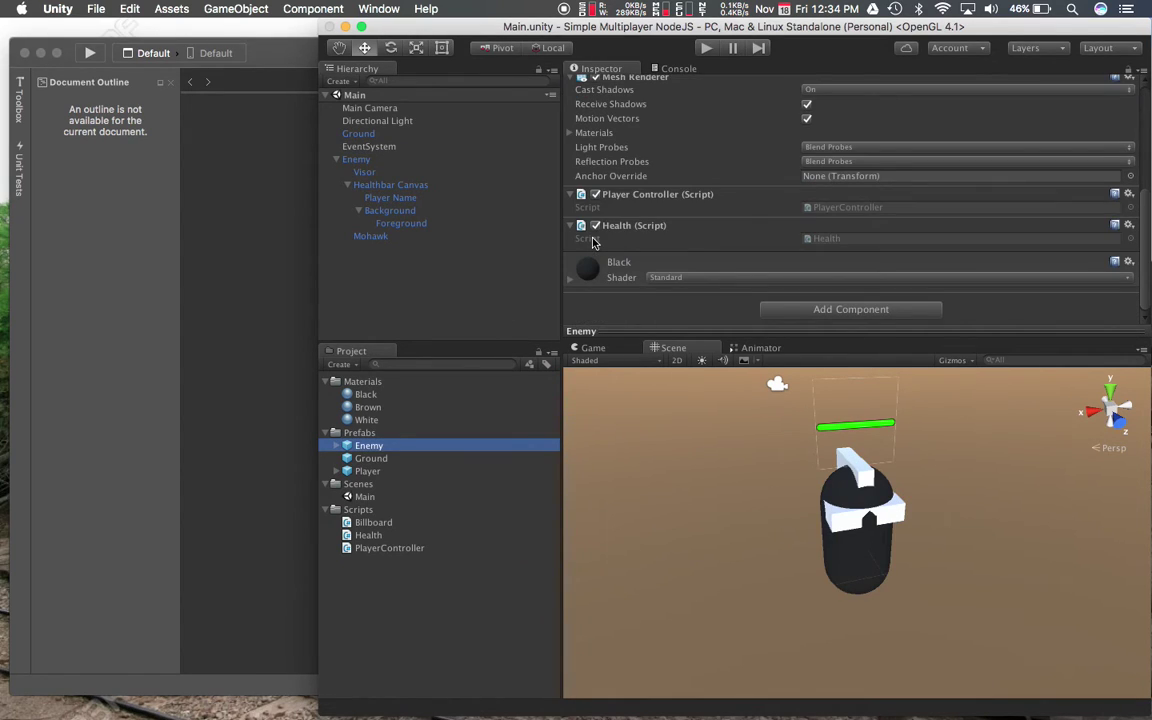
pyautogui.scroll(5, 593, 242)
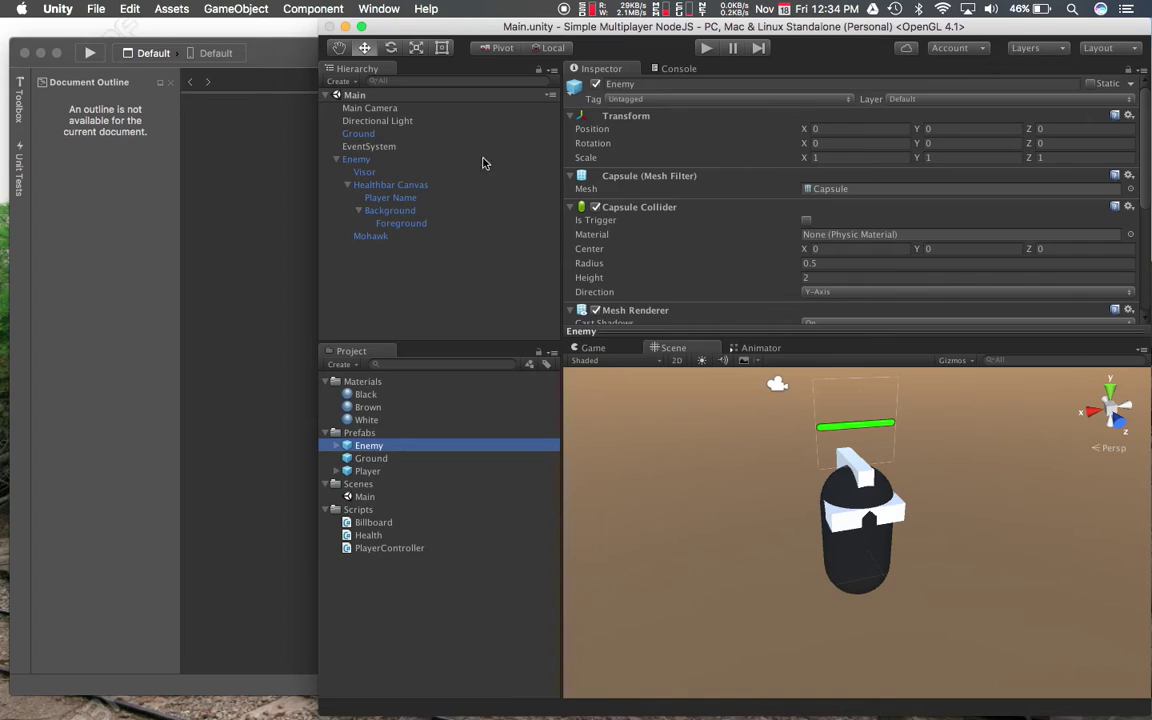
pyautogui.click(408, 159)
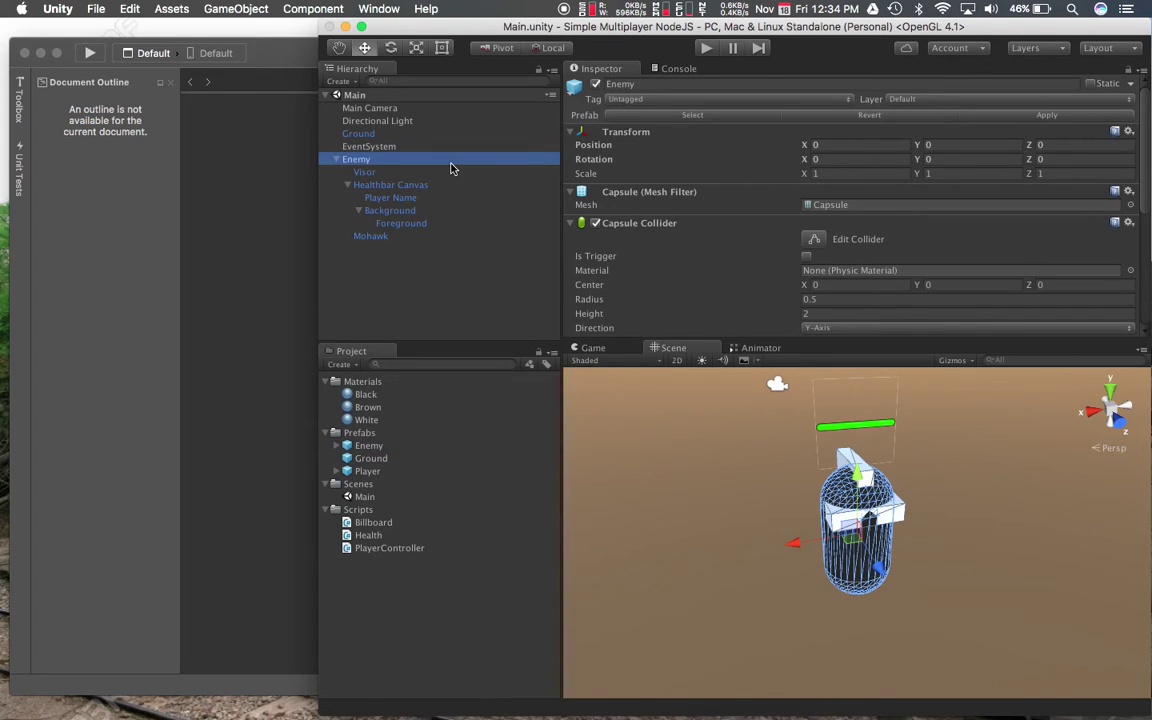
# Apply the Enemy instance's changes to its prefab and delete the instance from the saved scene
pyautogui.click(1040, 113)
pyautogui.press('super+BackSpace')
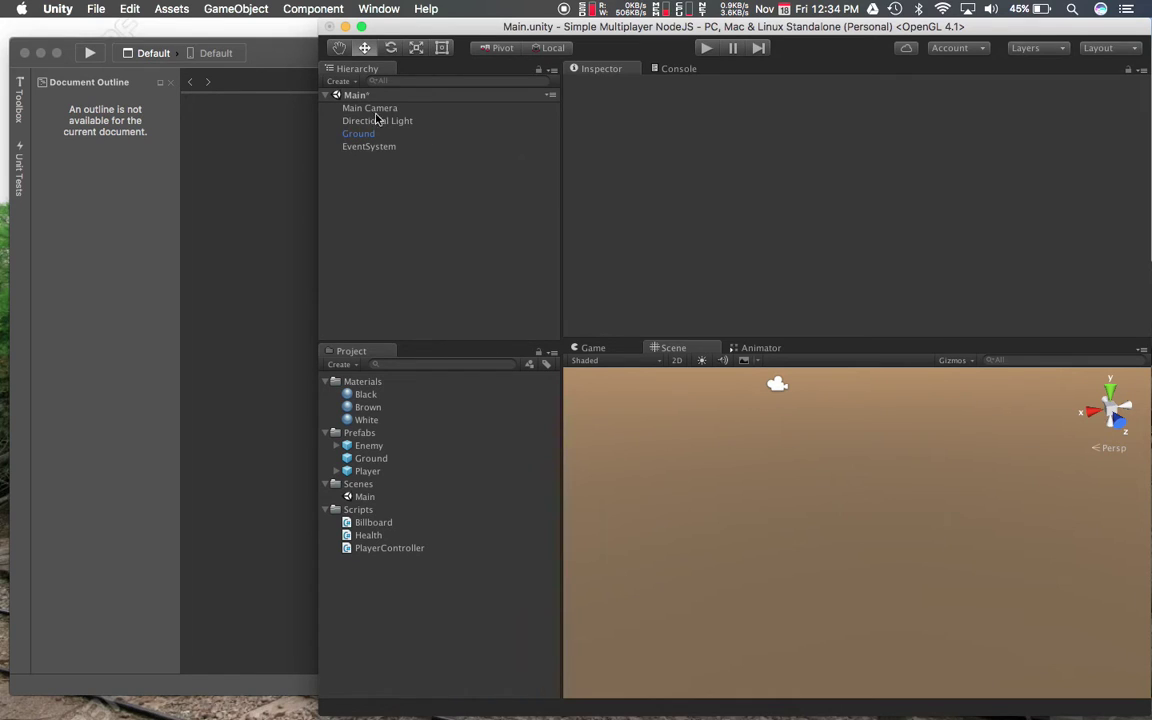
pyautogui.press('super+s')
# Create a 3D sphere in the scene and name it Bullet
pyautogui.click(340, 81)
pyautogui.moveTo(363, 123)
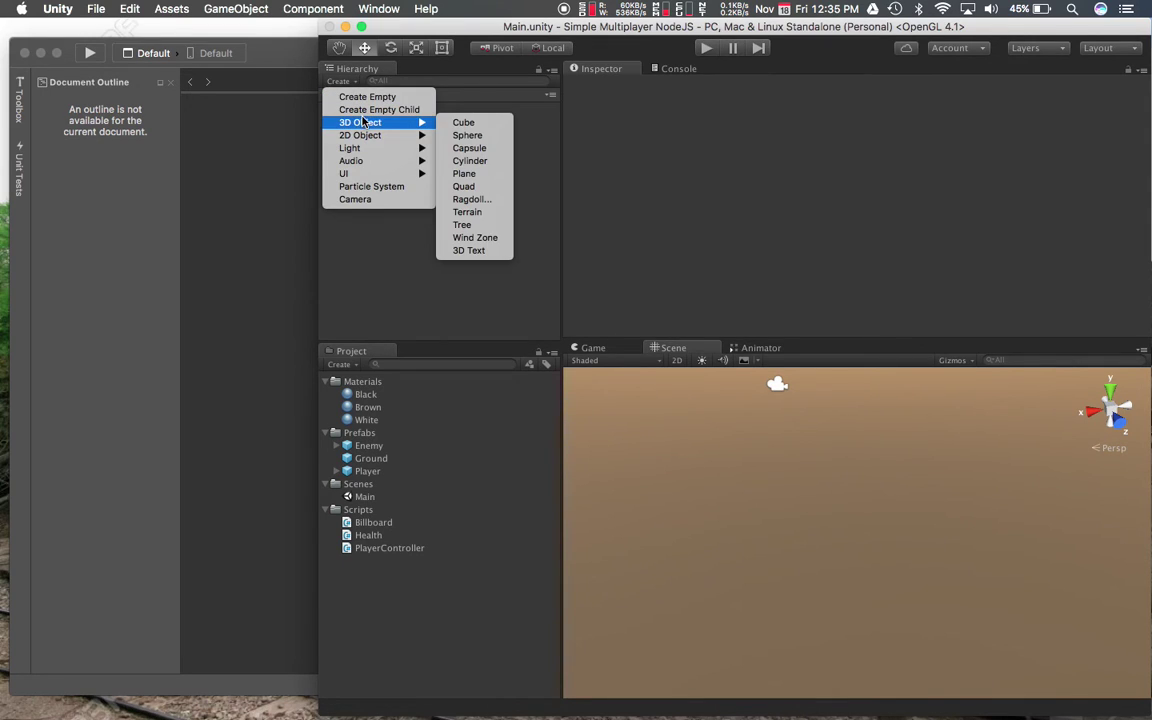
pyautogui.click(465, 136)
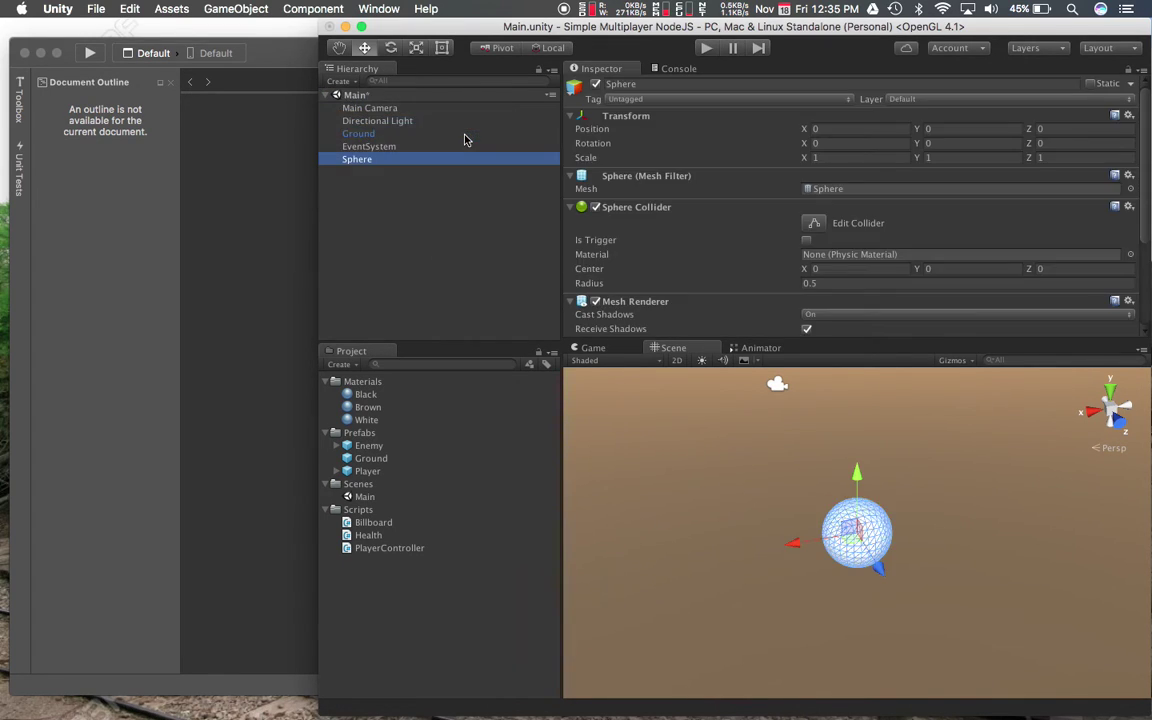
pyautogui.press('Return')
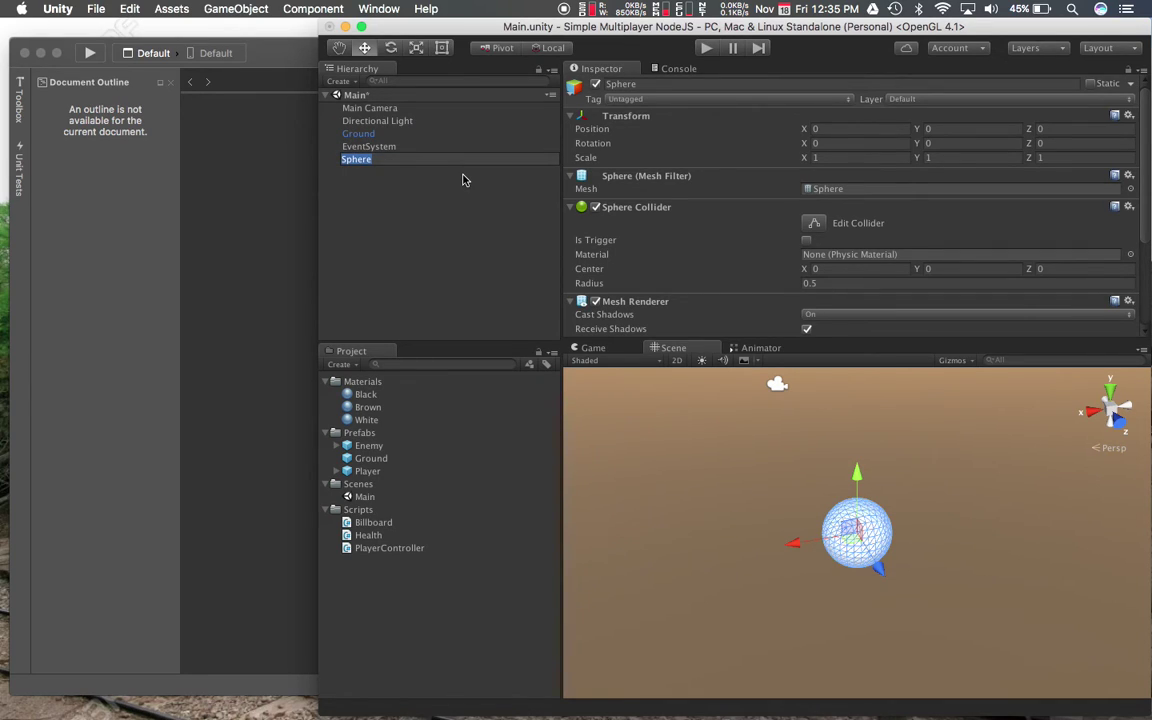
pyautogui.write('Bullet')
pyautogui.press('Return')
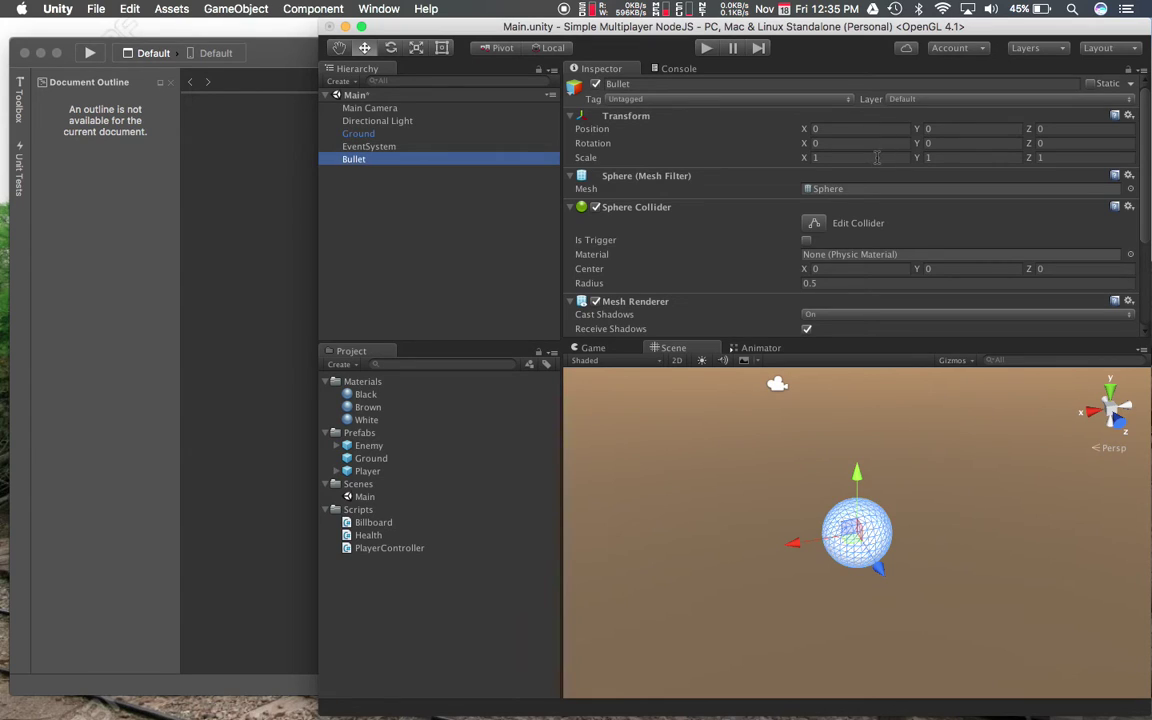
# Set the Bullet sphere's scale to 0.2 on the X, Y and Z axes
pyautogui.click(876, 157)
pyautogui.write('0.2')
pyautogui.press('Tab')
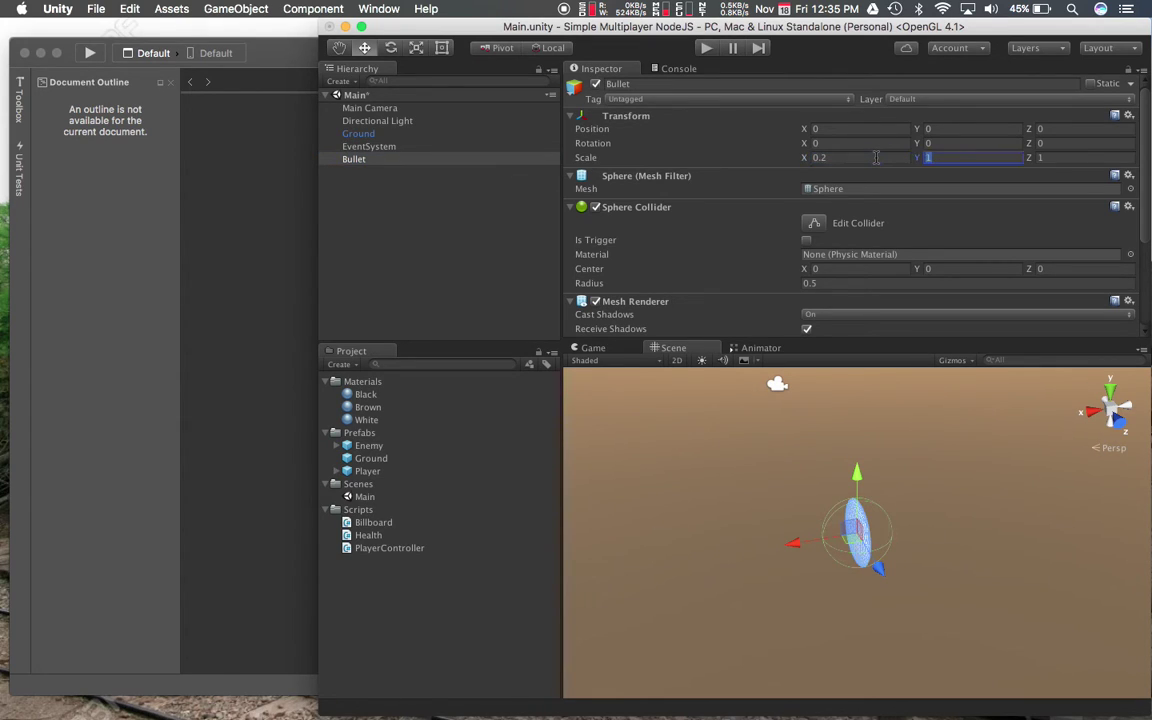
pyautogui.write('0.2')
pyautogui.press('Tab')
pyautogui.write('0.2')
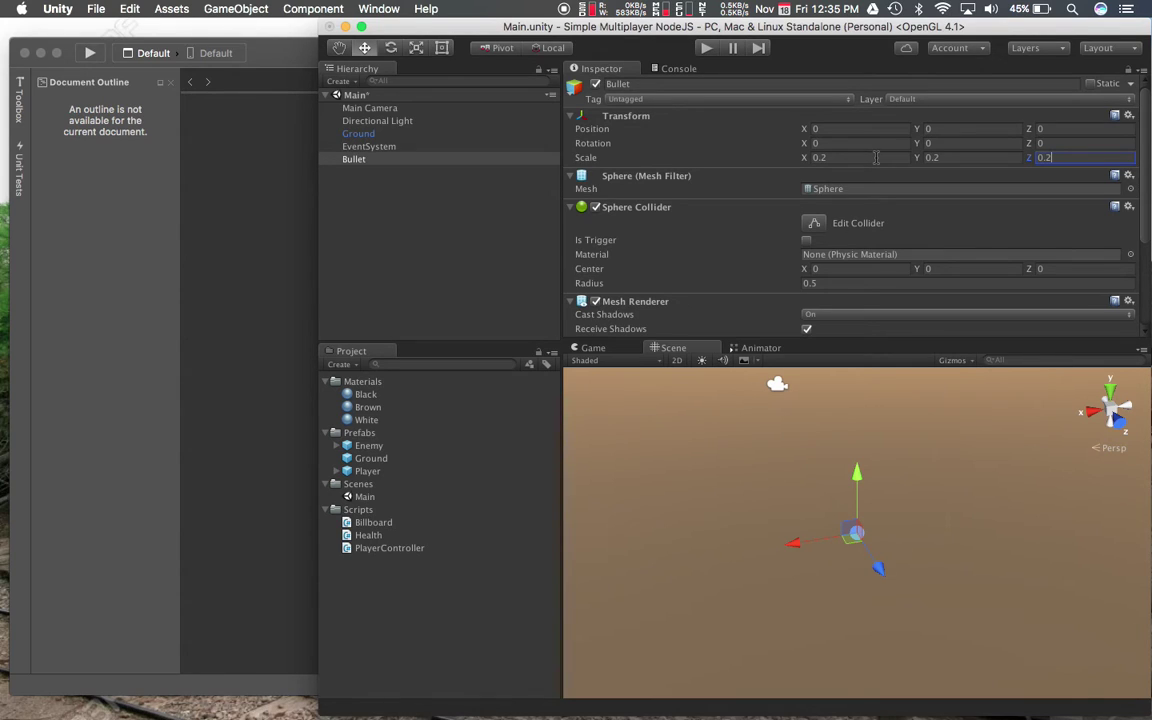
# Add a Rigidbody component to the Bullet
pyautogui.scroll(-2, 845, 228)
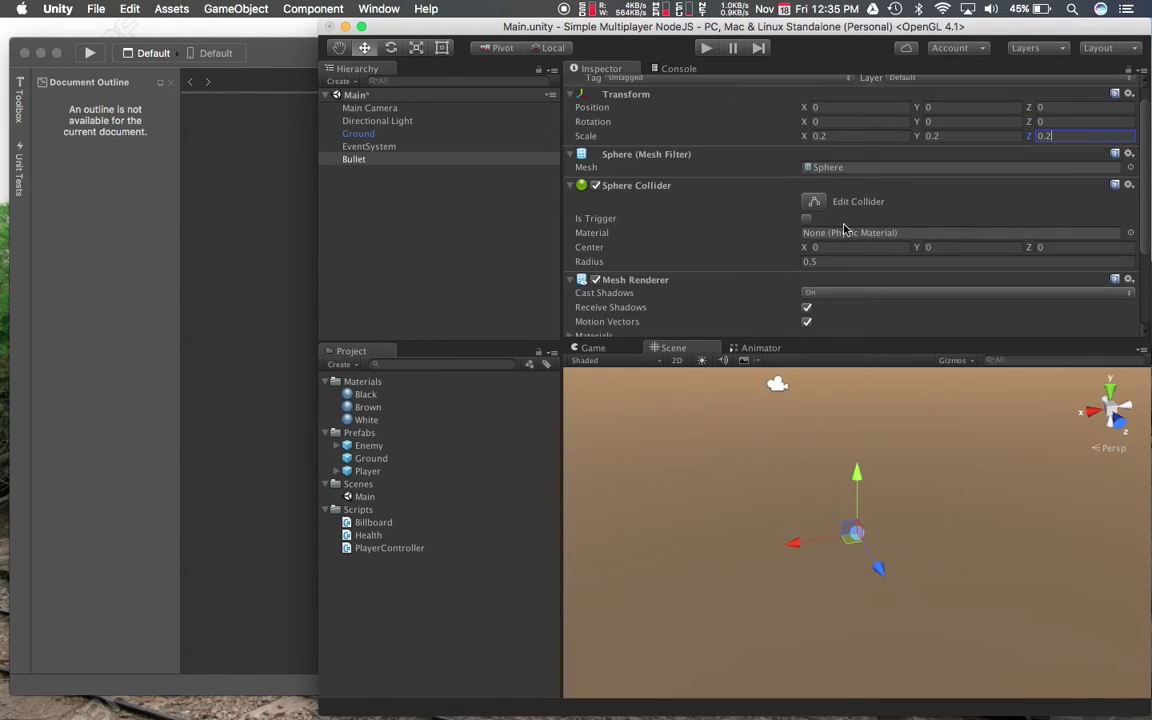
pyautogui.scroll(-5, 845, 228)
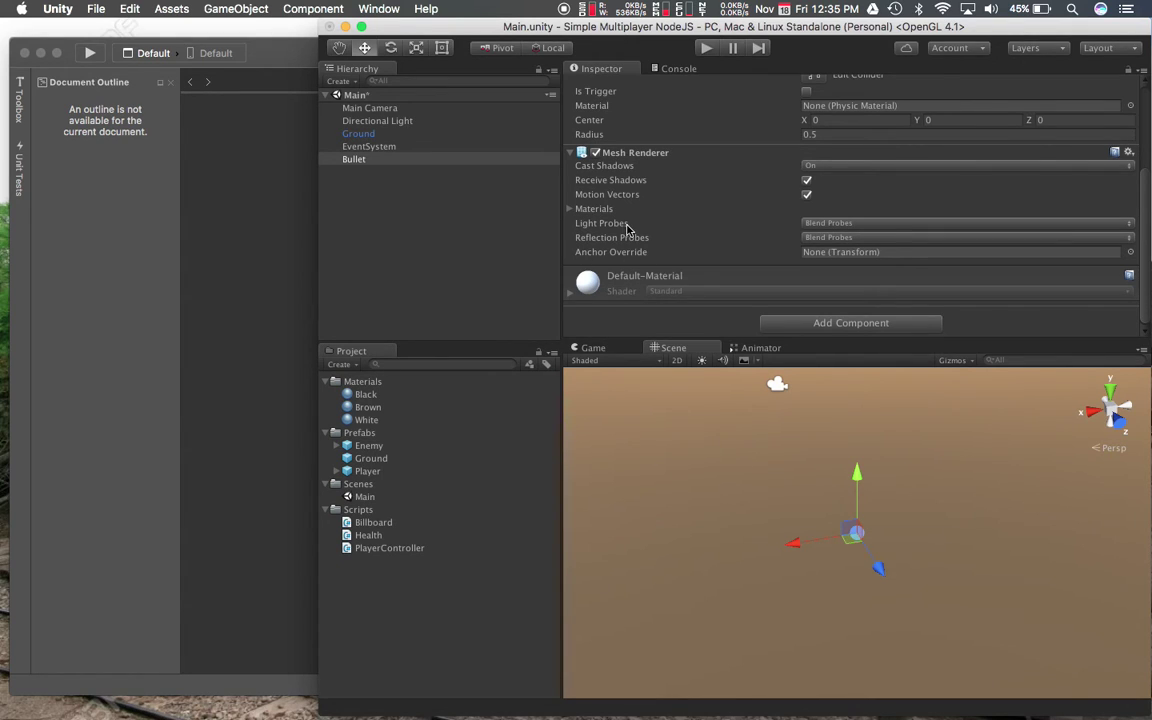
pyautogui.scroll(5, 627, 229)
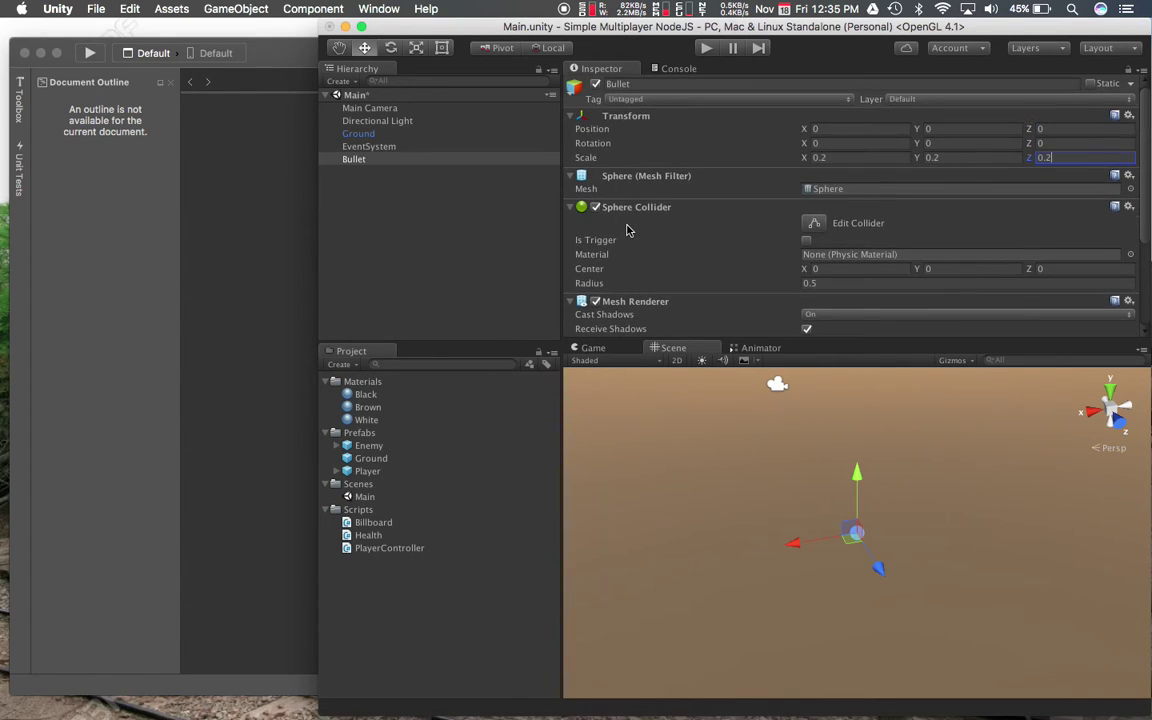
pyautogui.scroll(-5, 630, 231)
pyautogui.click(848, 328)
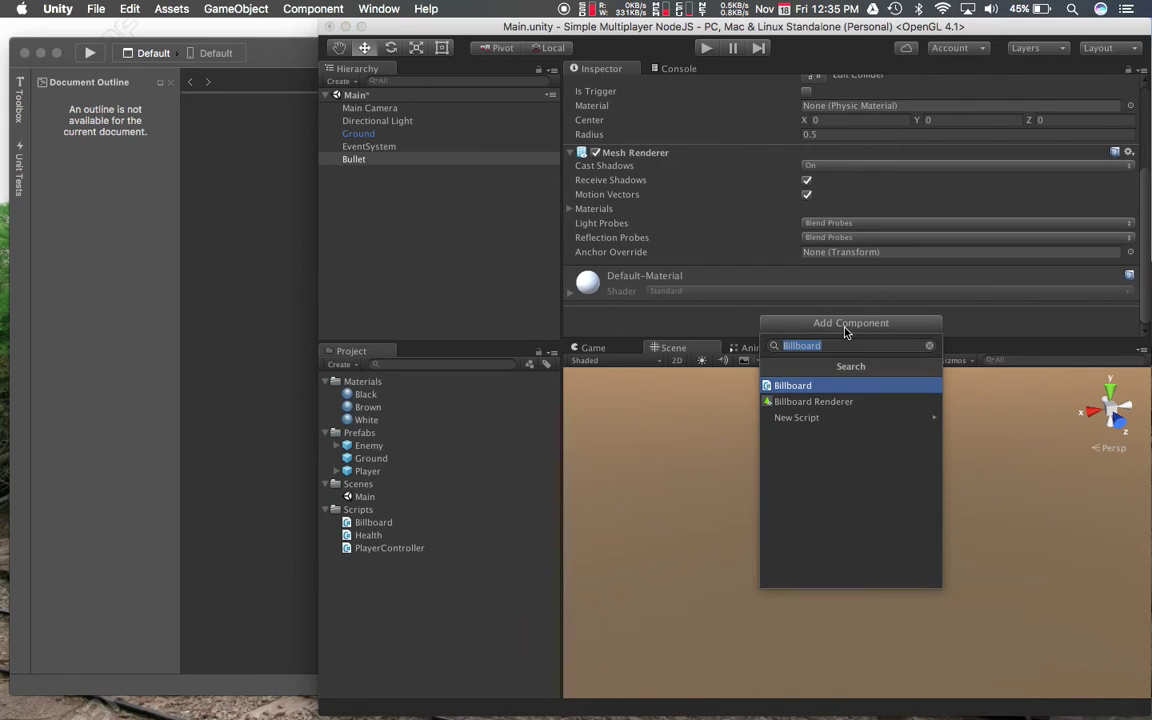
pyautogui.write('rigi')
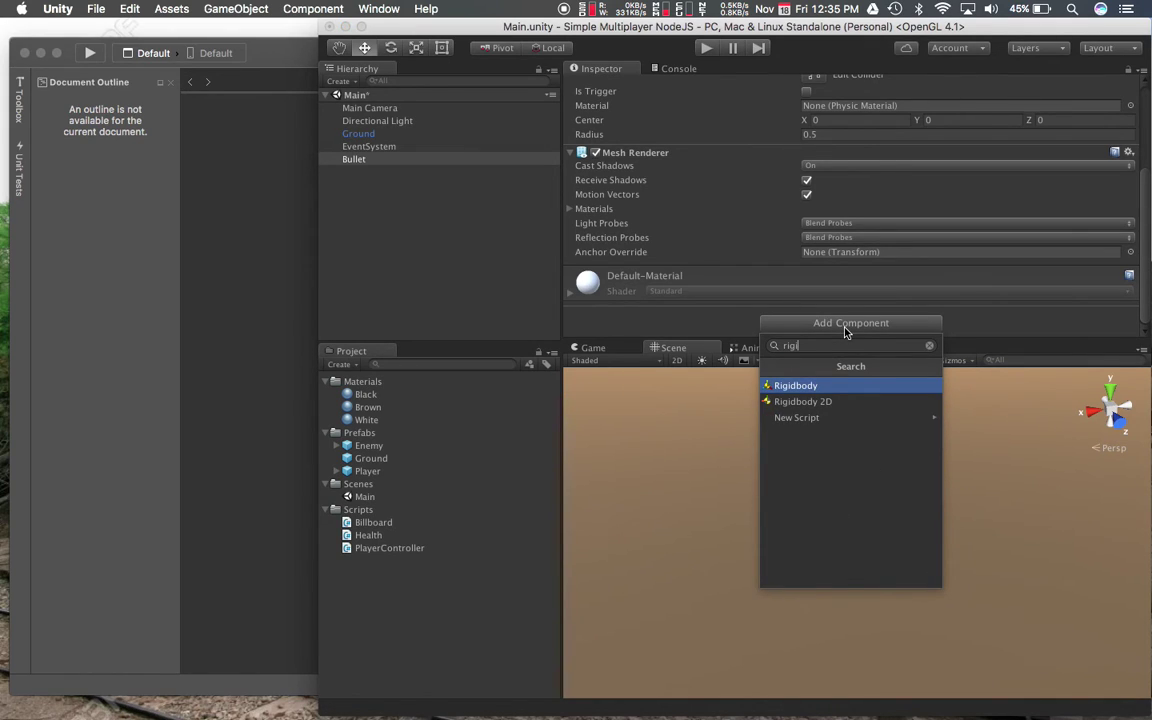
pyautogui.press('Return')
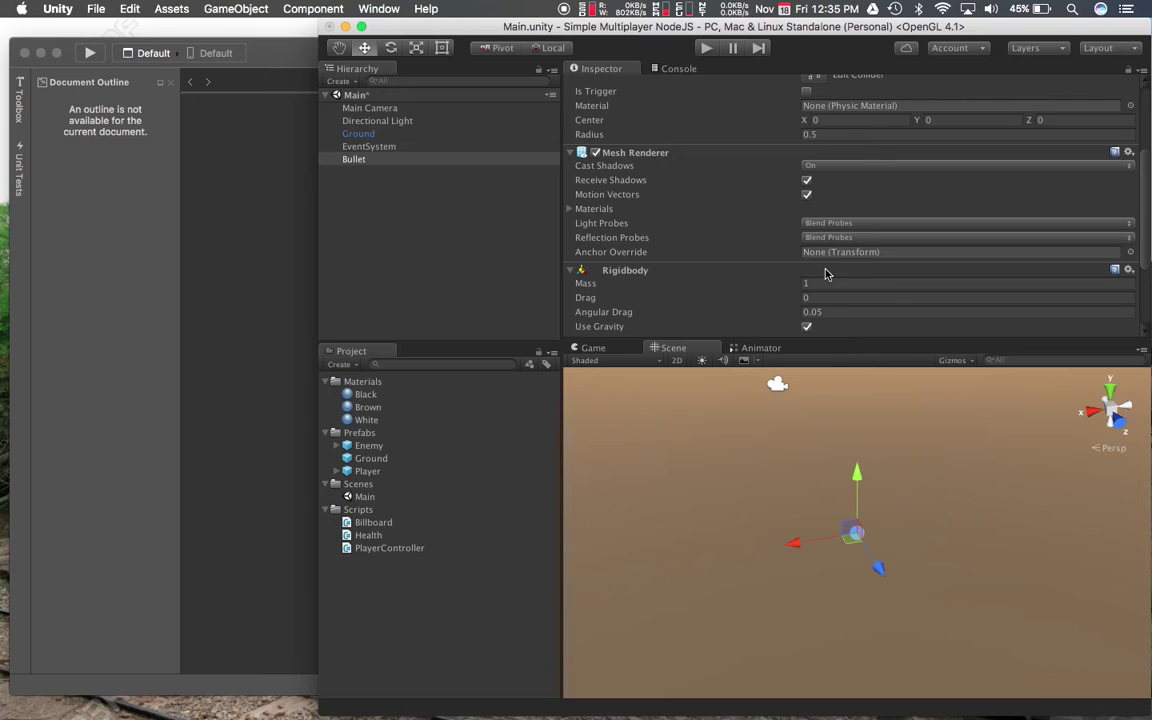
# Expand the Bullet Rigidbody's constraints and disable Use Gravity
pyautogui.scroll(-3, 822, 270)
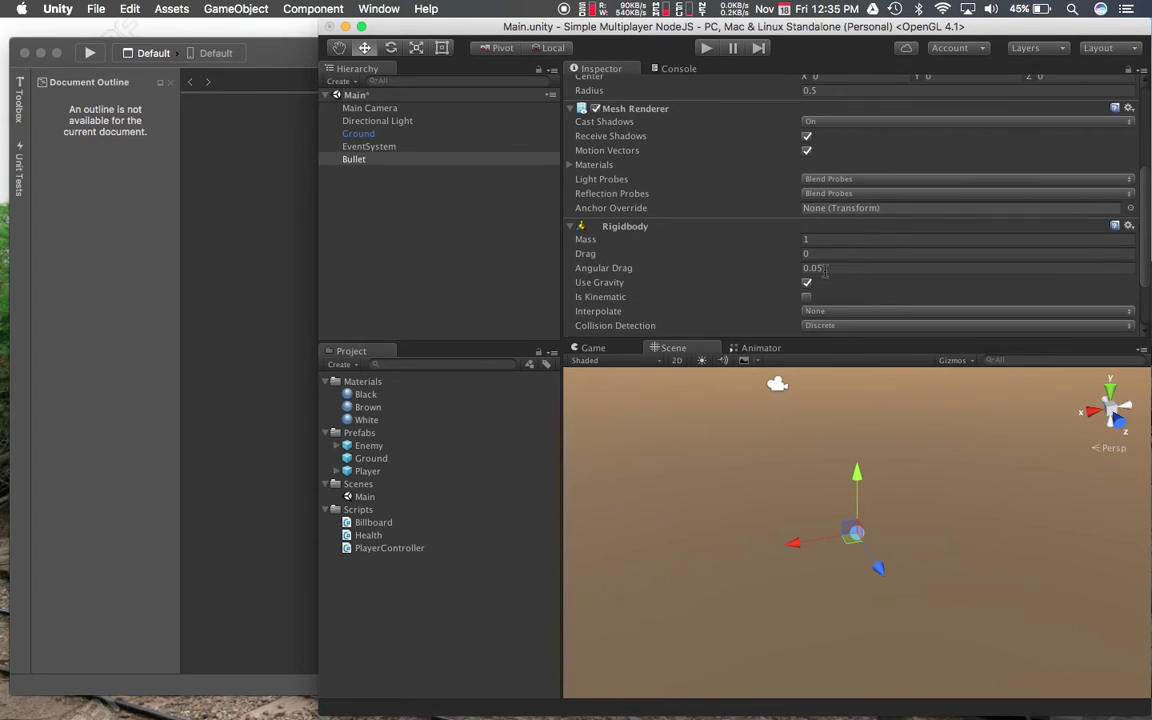
pyautogui.scroll(-2, 824, 275)
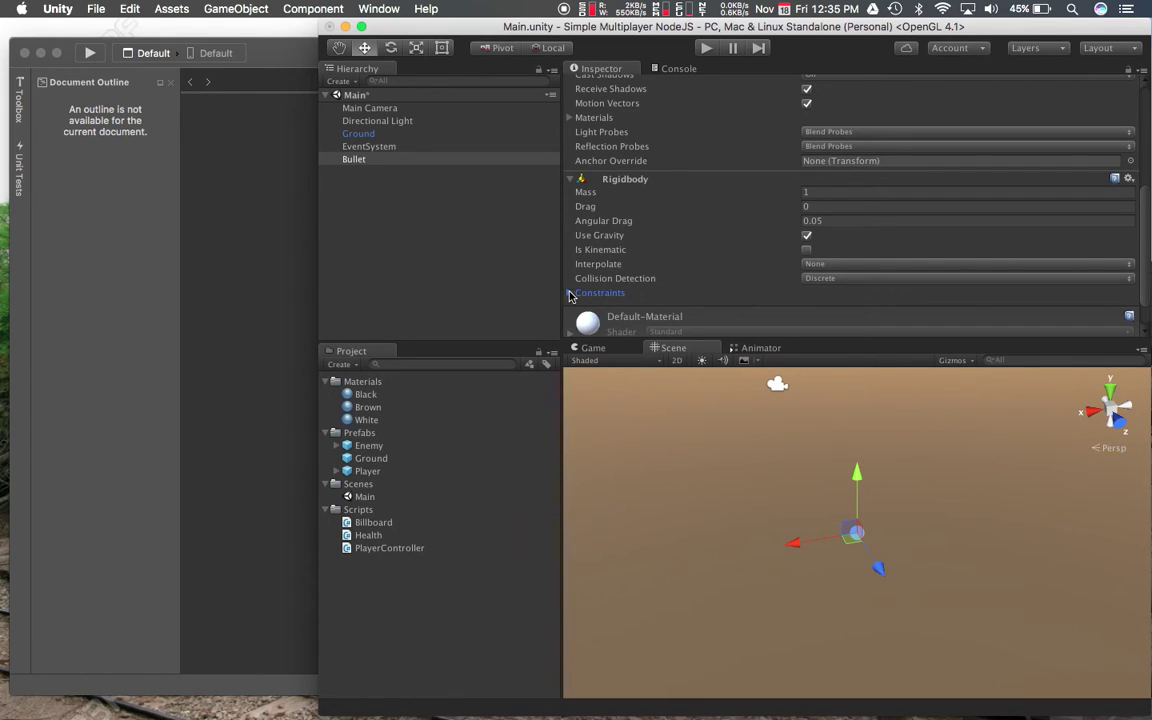
pyautogui.click(569, 293)
pyautogui.scroll(-2, 569, 297)
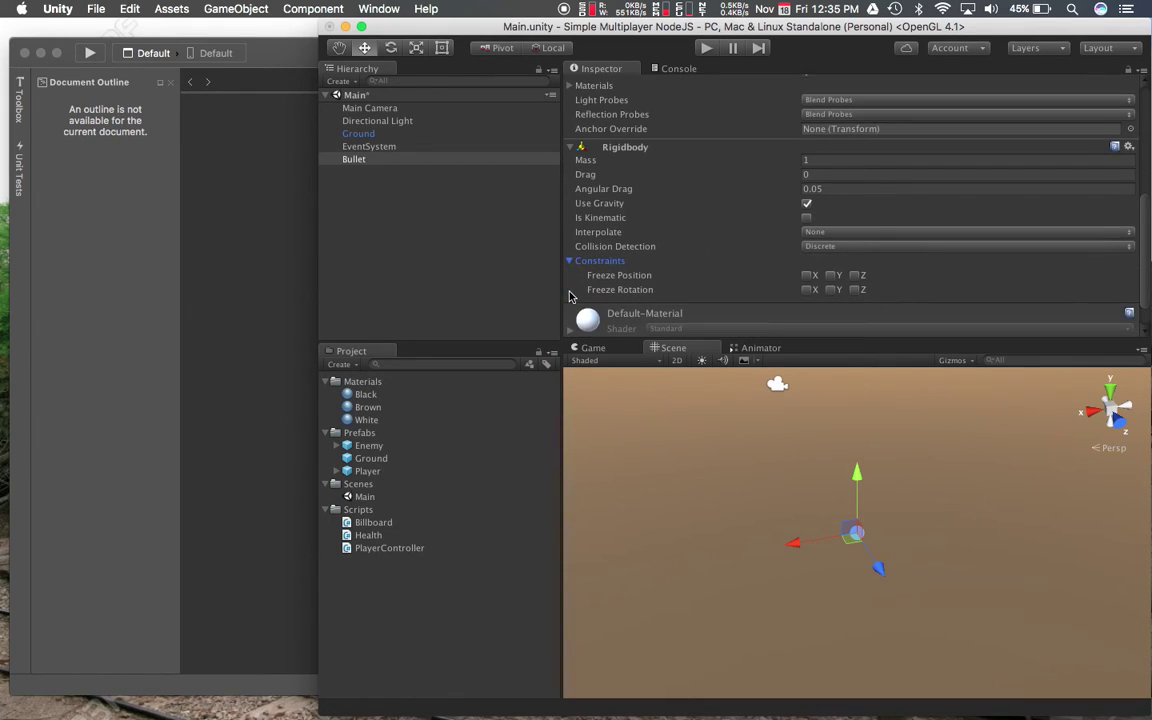
pyautogui.click(808, 205)
# Add a new C# script named Bullet to the Bullet object and move it into the Scripts folder
pyautogui.scroll(-2, 763, 237)
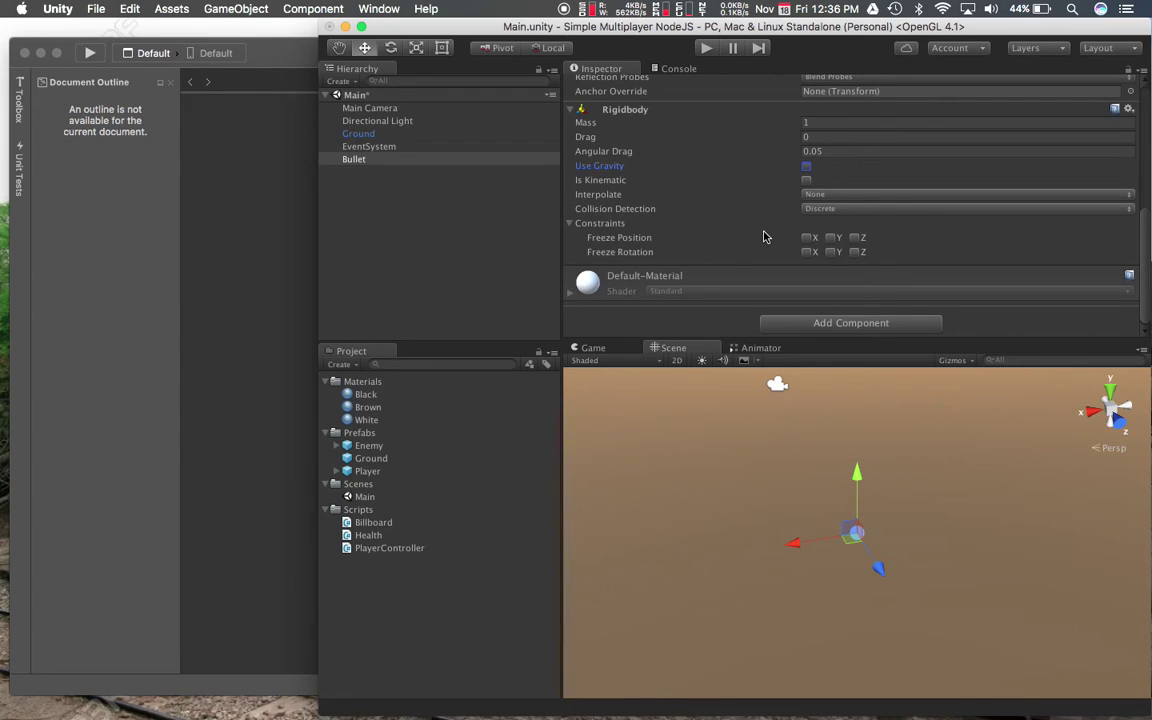
pyautogui.click(786, 323)
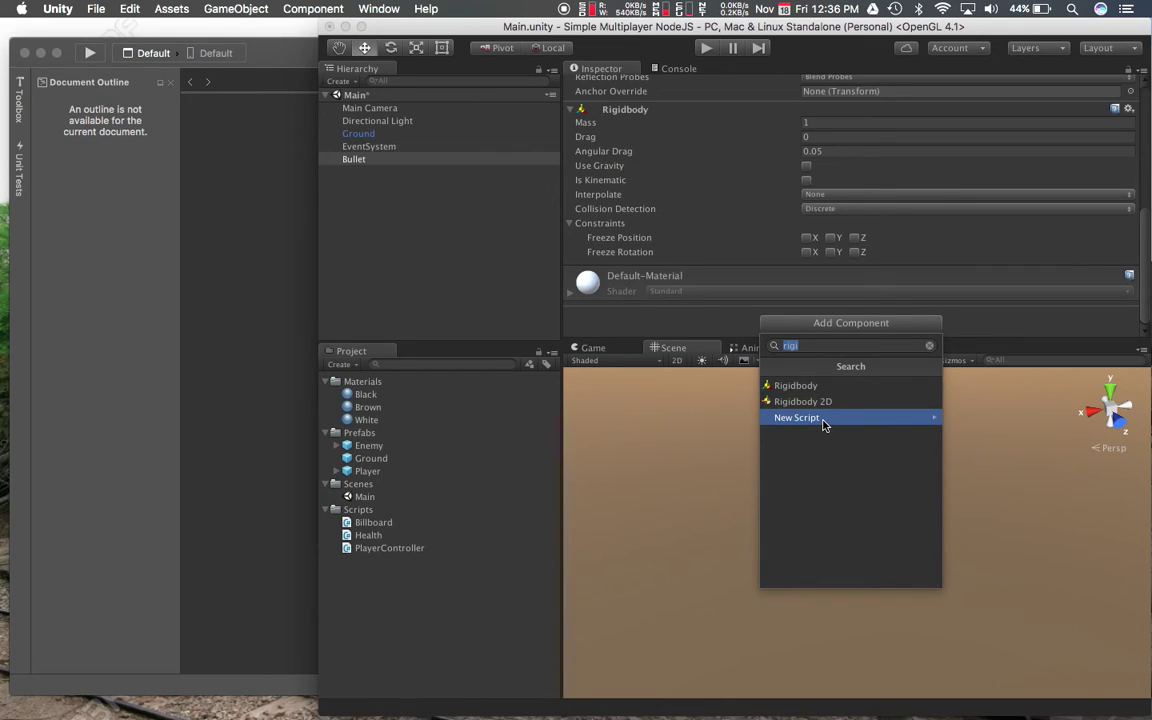
pyautogui.write('Bullet')
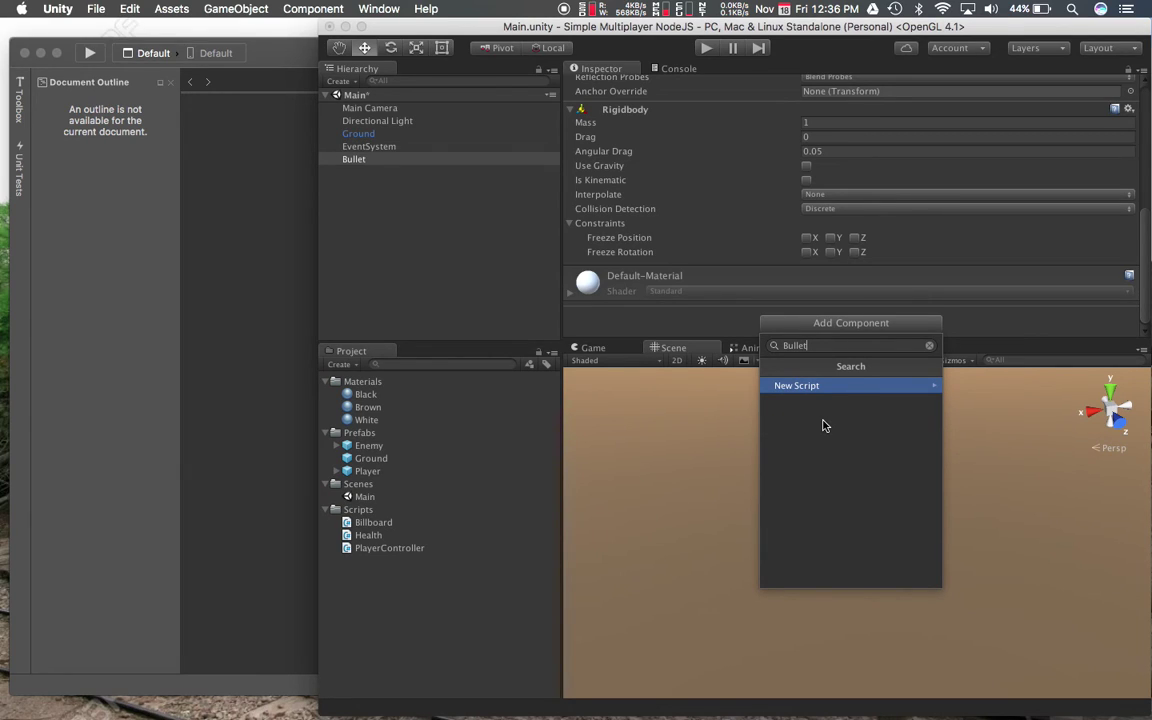
pyautogui.press('Return')
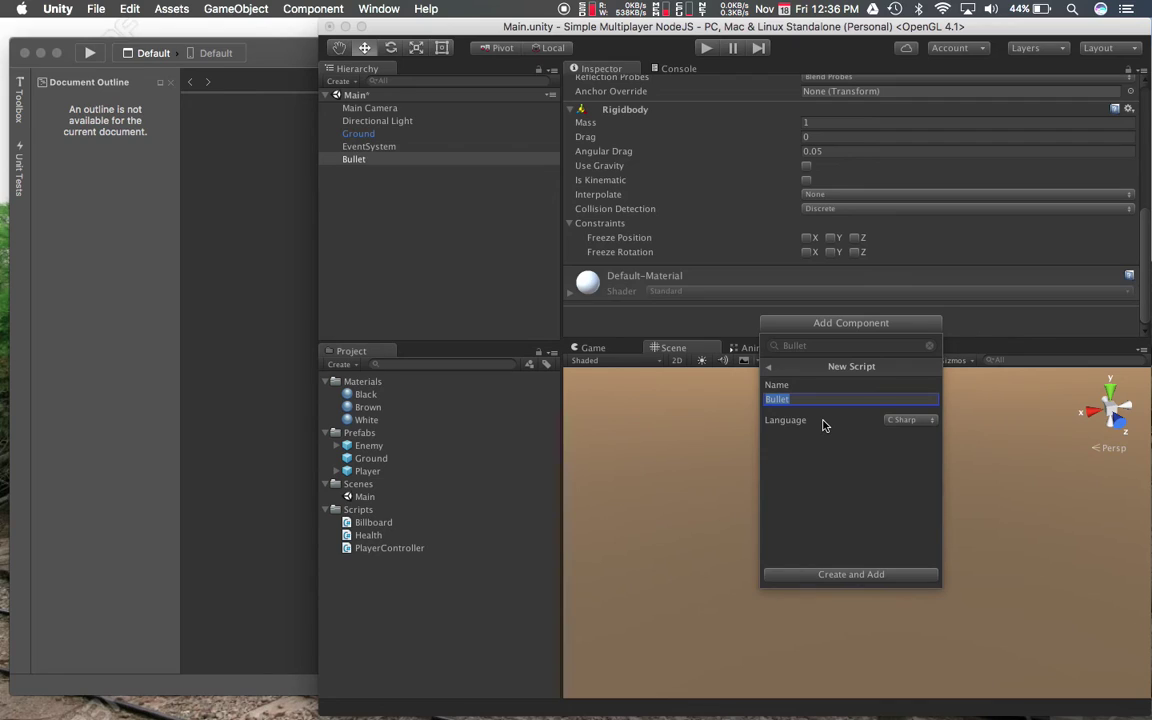
pyautogui.press('Return')
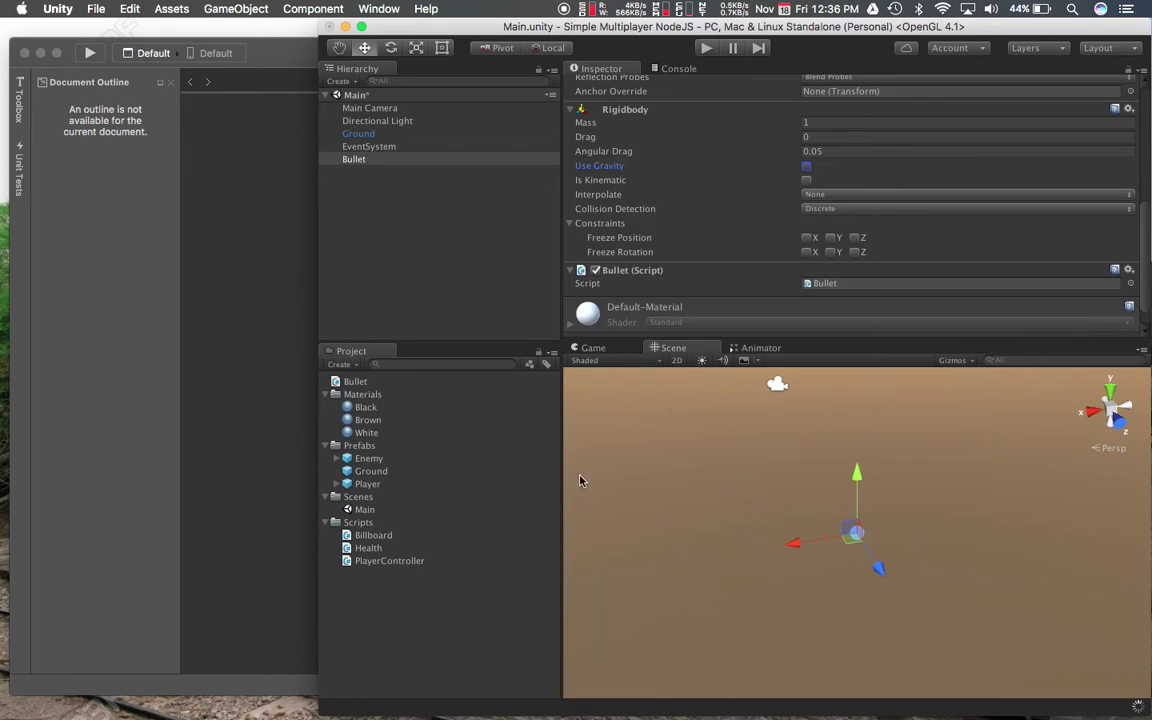
pyautogui.moveTo(352, 381); pyautogui.dragTo(362, 524)
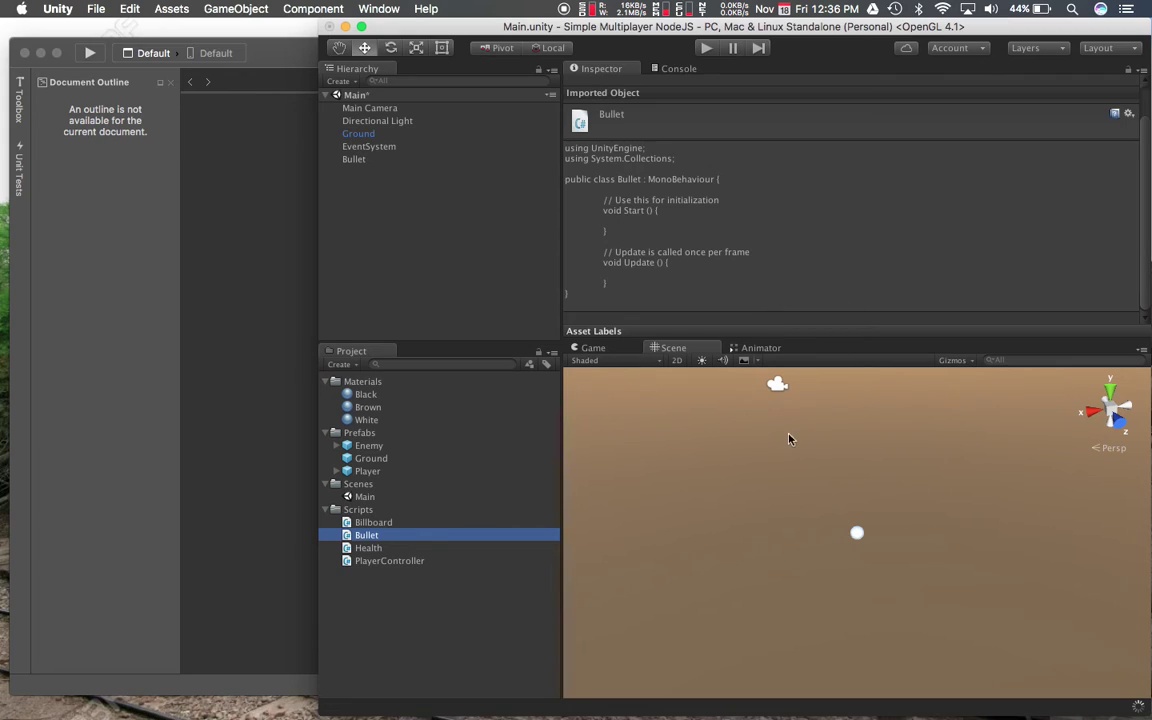
# Make the Bullet object a prefab in the Prefabs folder and delete its instance from the scene
pyautogui.click(394, 159)
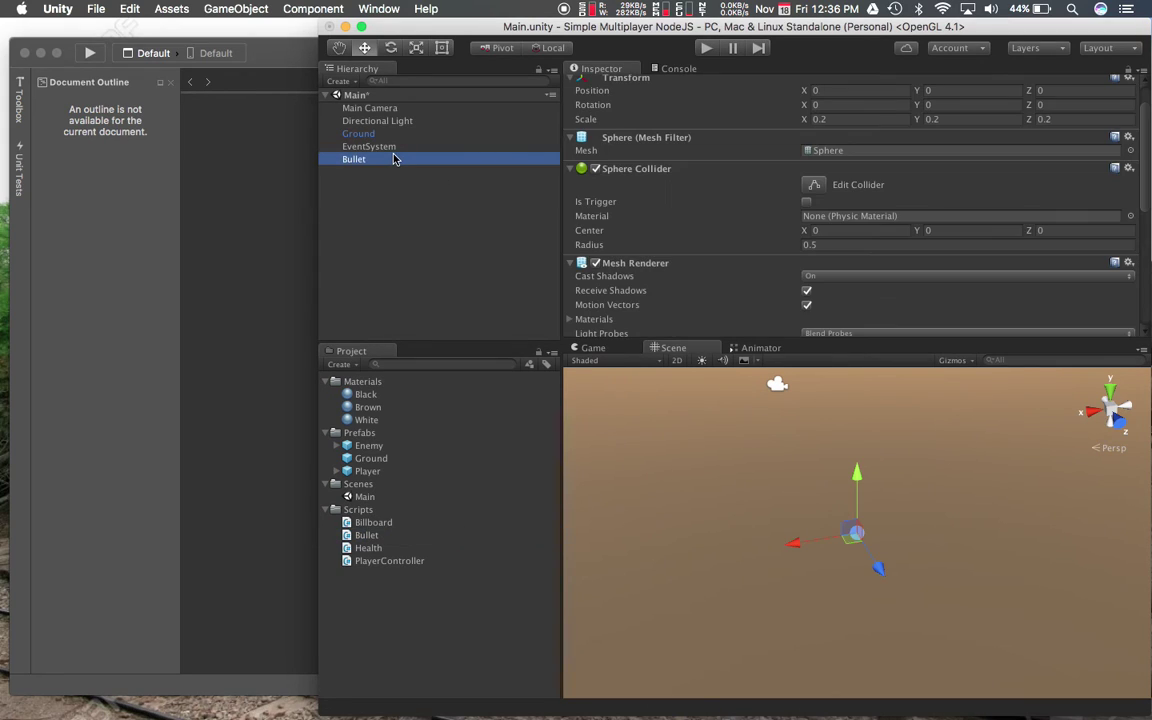
pyautogui.moveTo(394, 159); pyautogui.dragTo(356, 436)
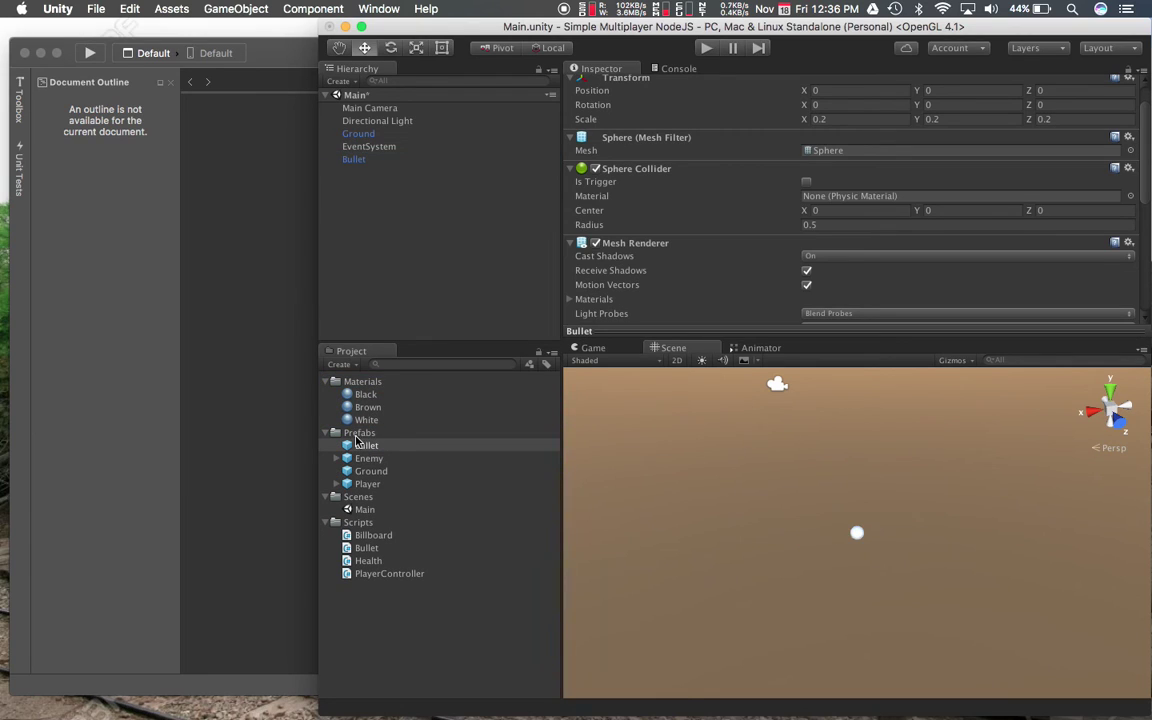
pyautogui.click(391, 160)
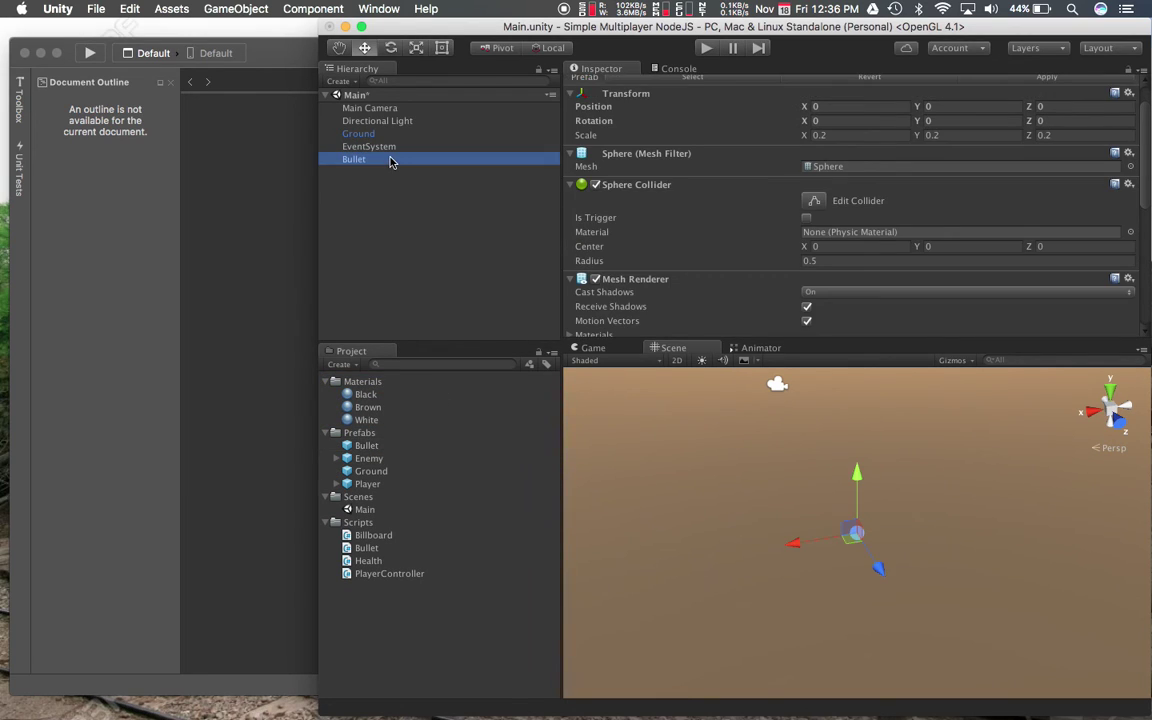
pyautogui.press('super+BackSpace')
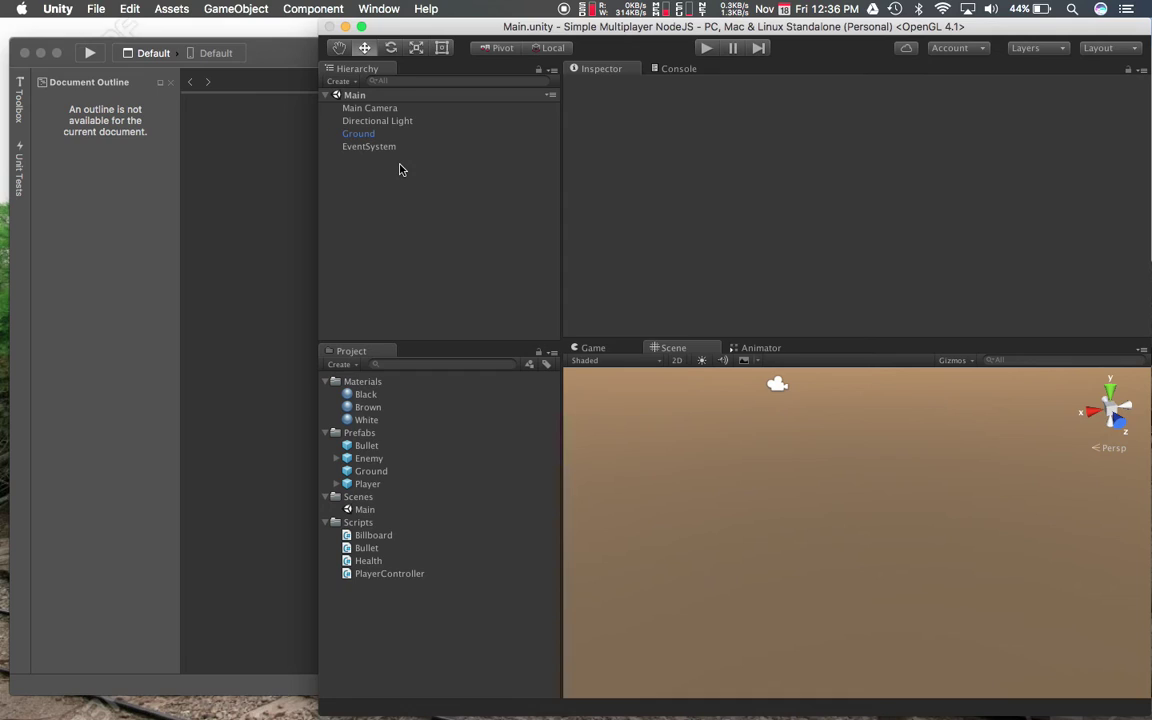
# Create an empty game object in the scene and name it Spawn Point
pyautogui.press('super+shift+n')
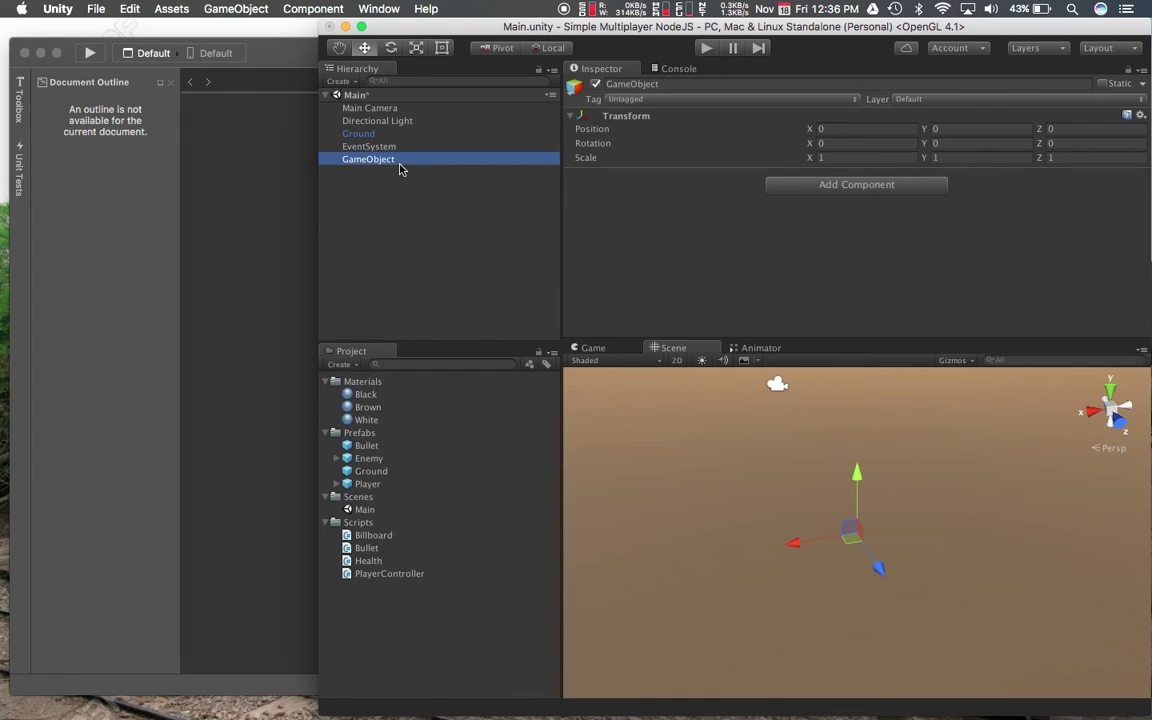
pyautogui.press('Return')
pyautogui.write('Spaw')
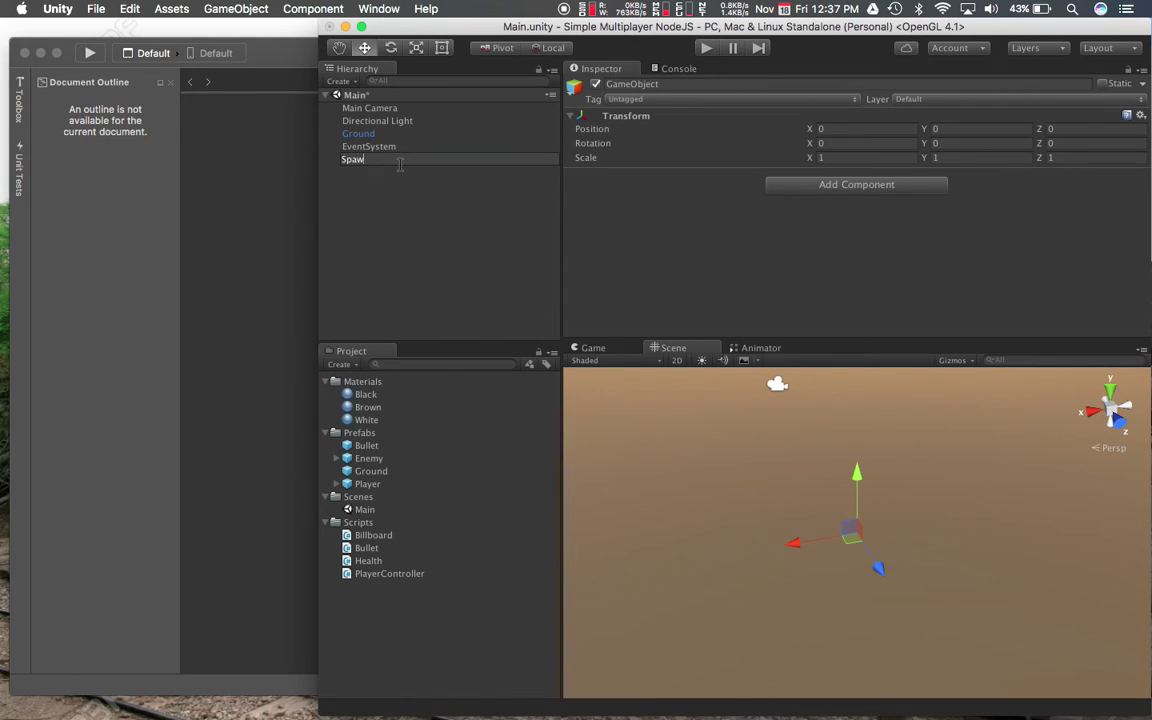
pyautogui.write('n Point')
pyautogui.press('Return')
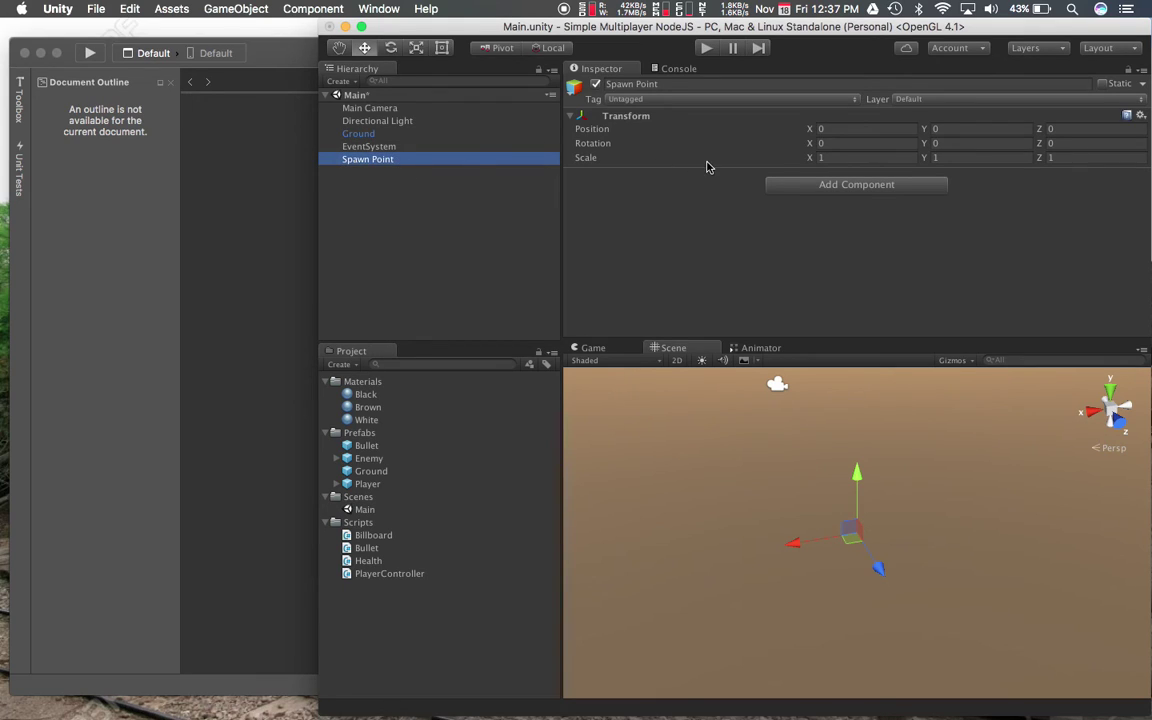
# Add a new C# script named SpawnPoint to the Spawn Point object and move it into the Scripts folder
pyautogui.click(775, 182)
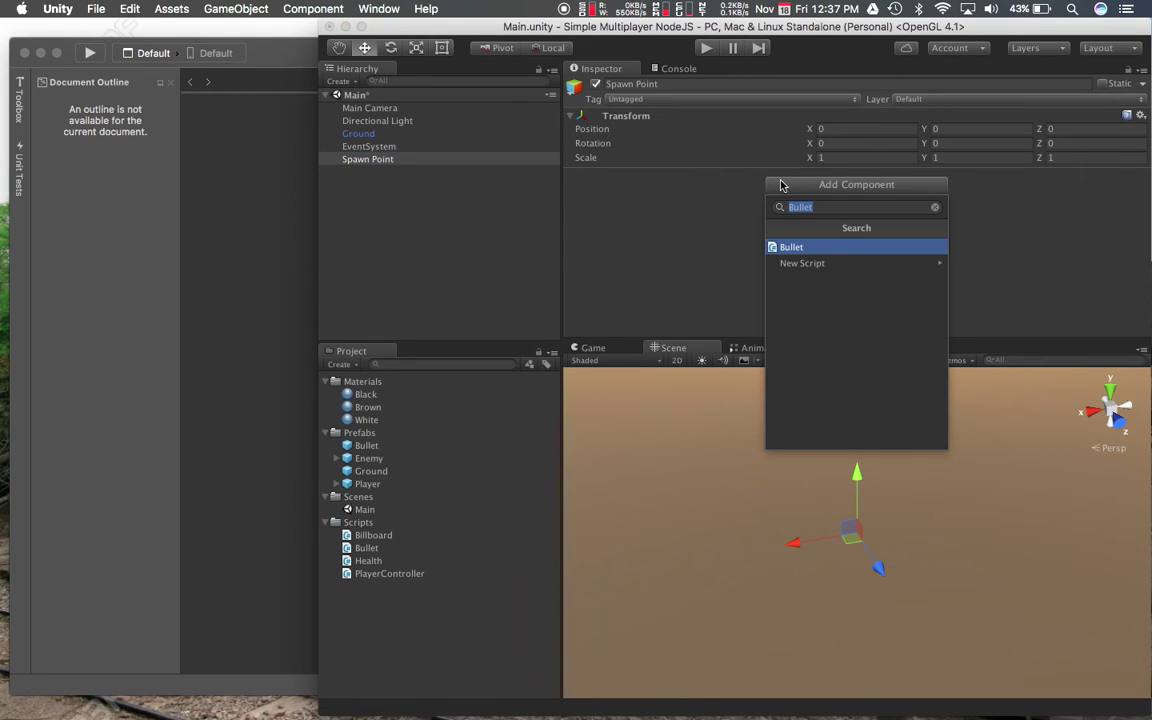
pyautogui.click(789, 266)
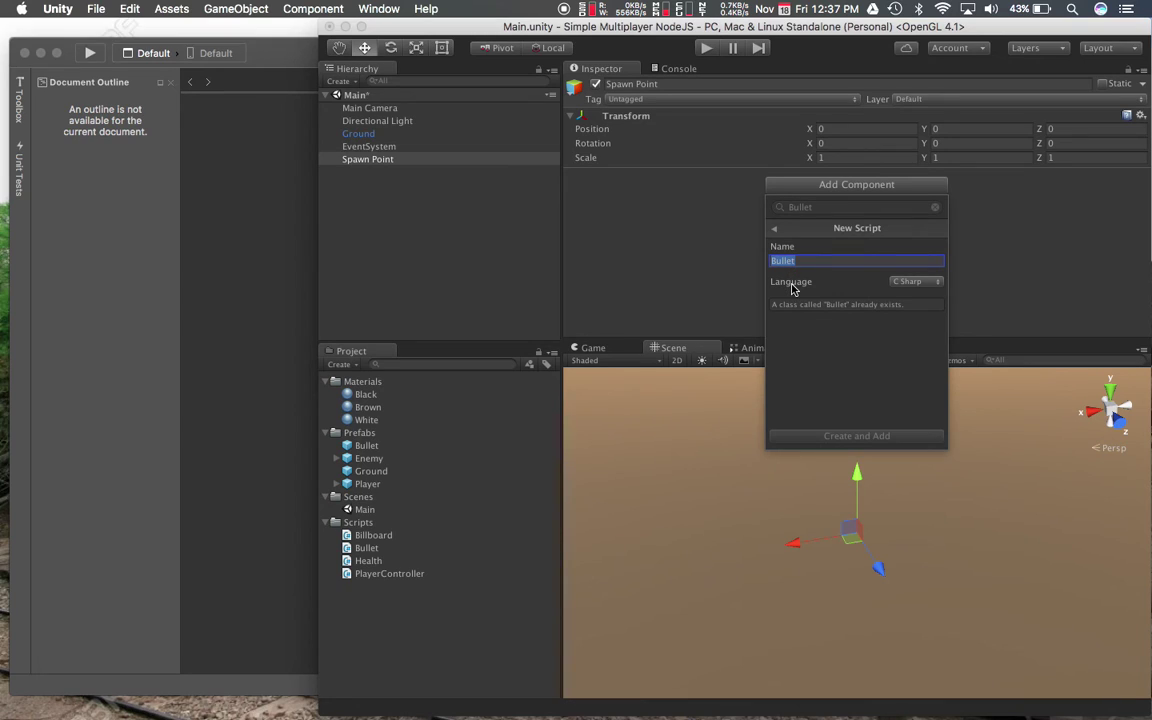
pyautogui.write('SpawnPo')
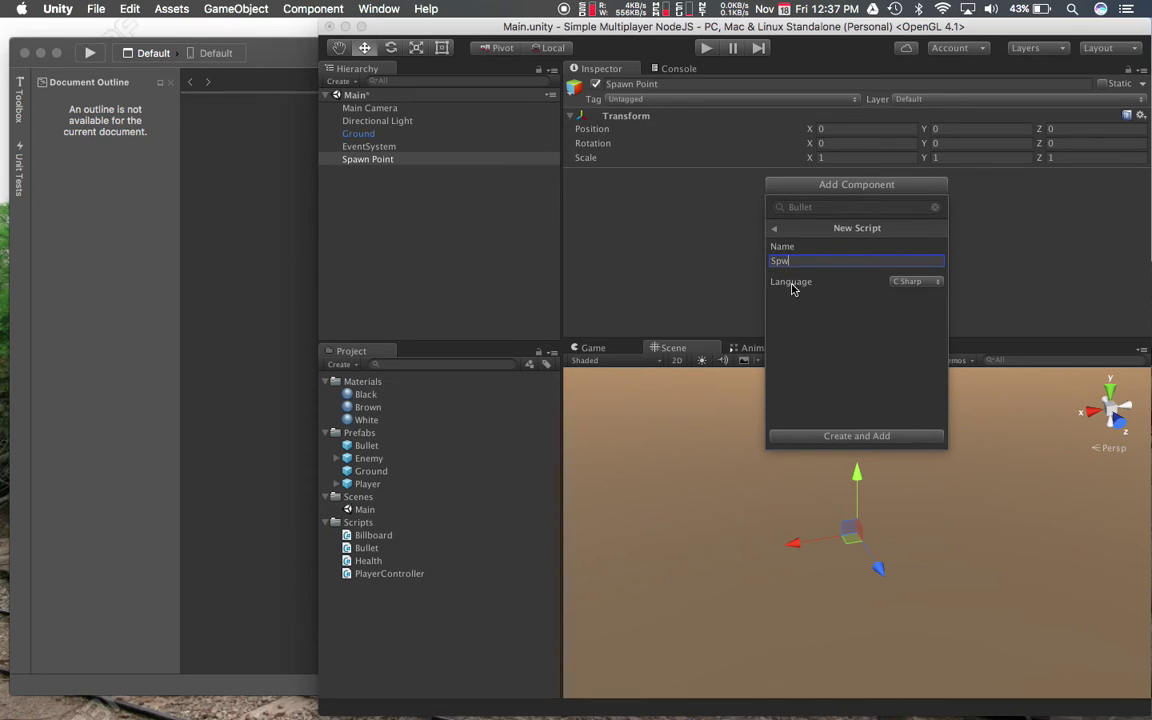
pyautogui.write('int')
pyautogui.press('Return')
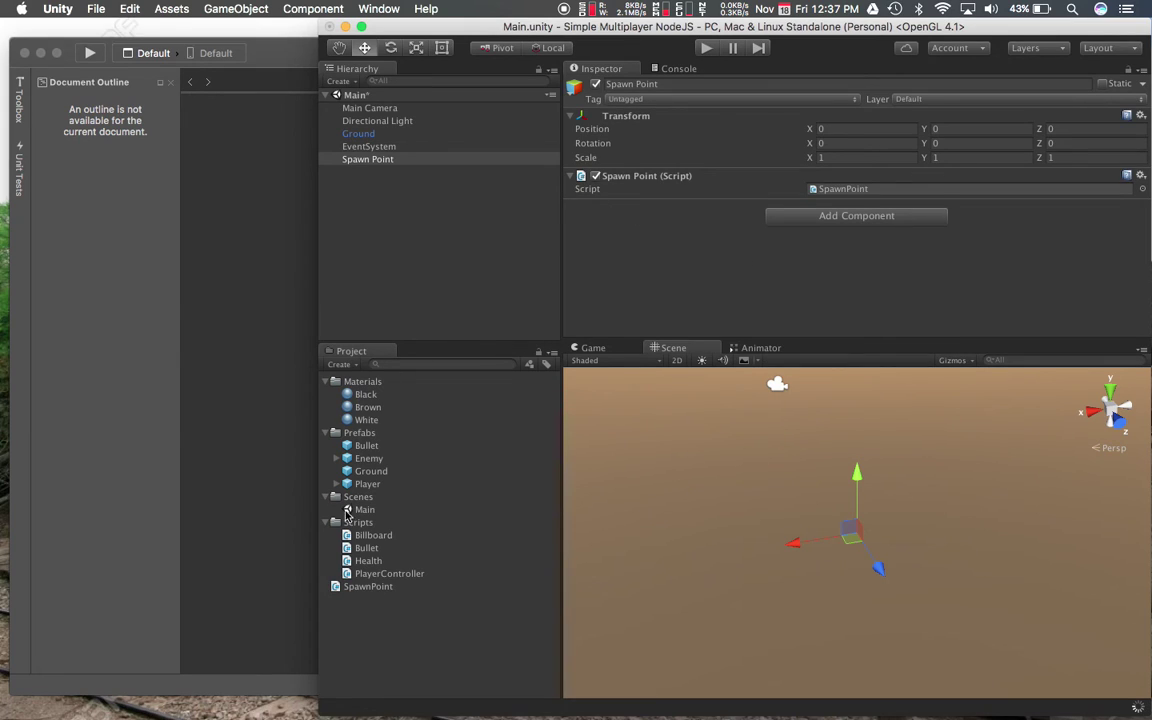
pyautogui.moveTo(350, 586); pyautogui.dragTo(352, 522)
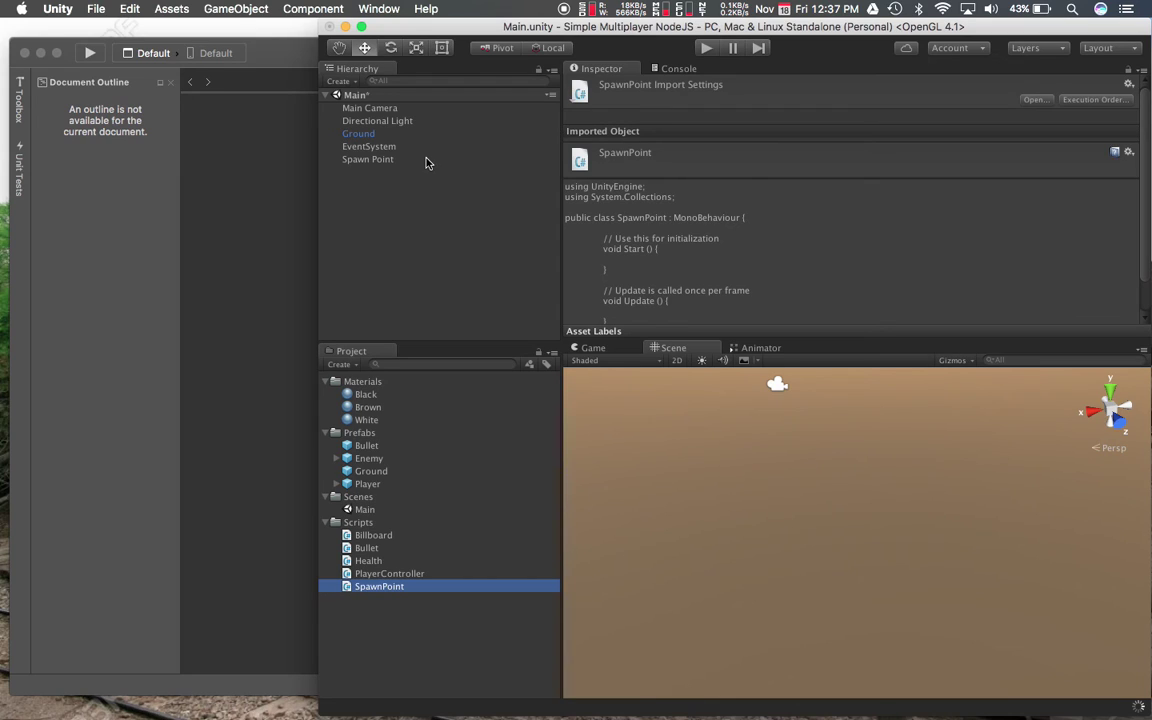
pyautogui.click(386, 162)
pyautogui.click(375, 190)
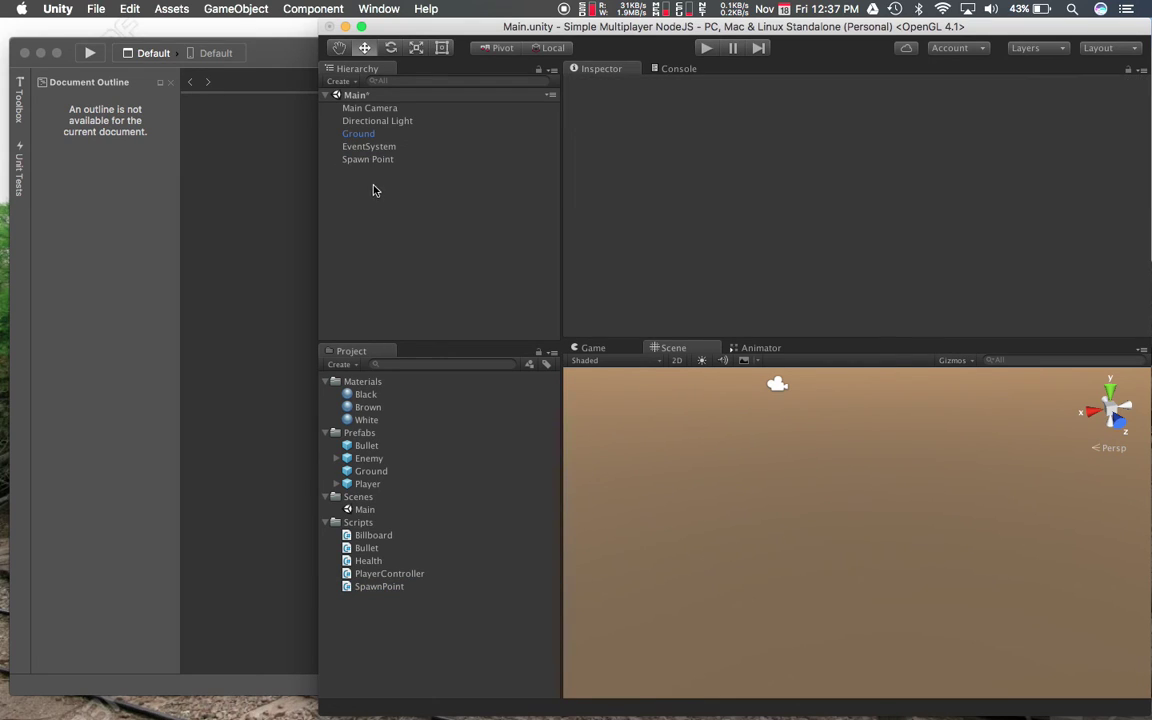
# Make the Spawn Point object a prefab in the Prefabs folder, keeping its instance in the scene
pyautogui.click(376, 161)
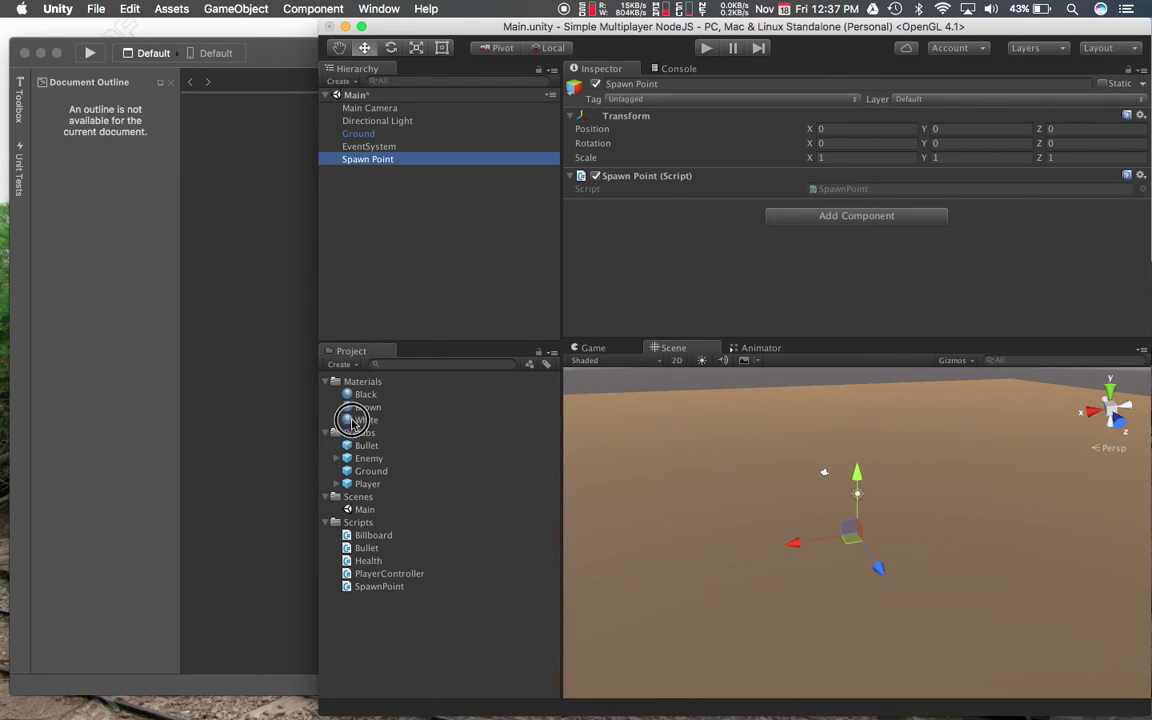
pyautogui.click(376, 162)
pyautogui.moveTo(376, 162); pyautogui.dragTo(340, 436)
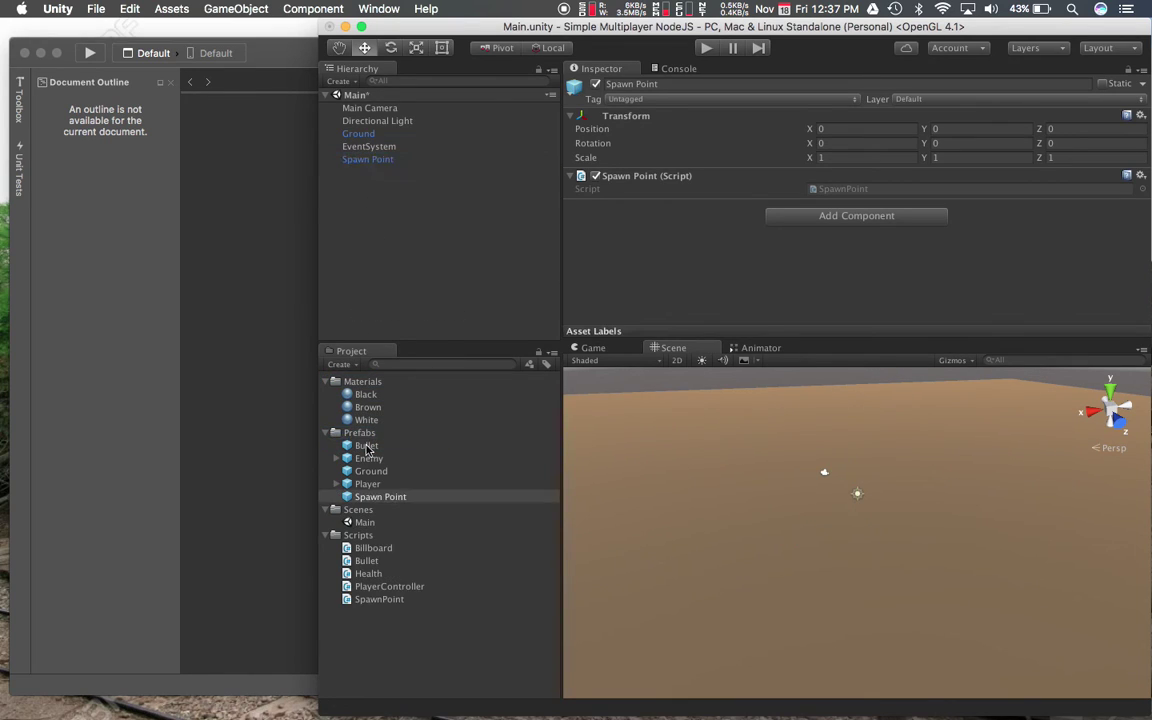
pyautogui.click(413, 484)
pyautogui.click(406, 497)
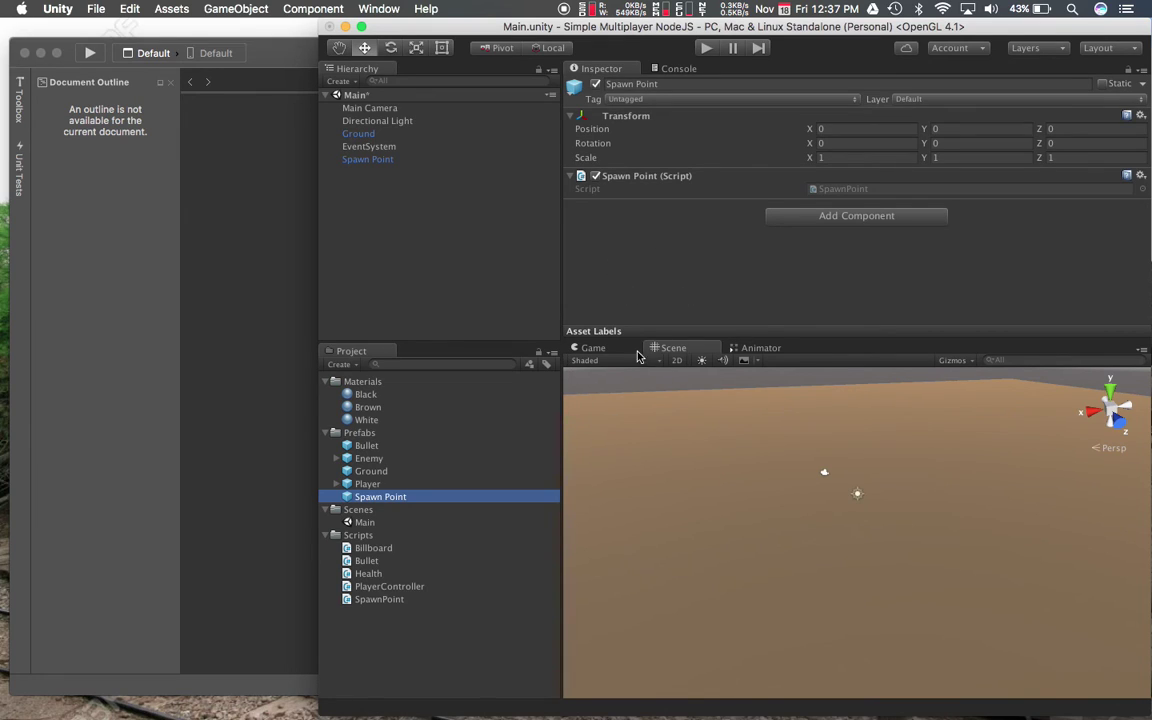
# Set the Spawn Point instance's X position to 3 and its Y rotation to 180
pyautogui.click(419, 162)
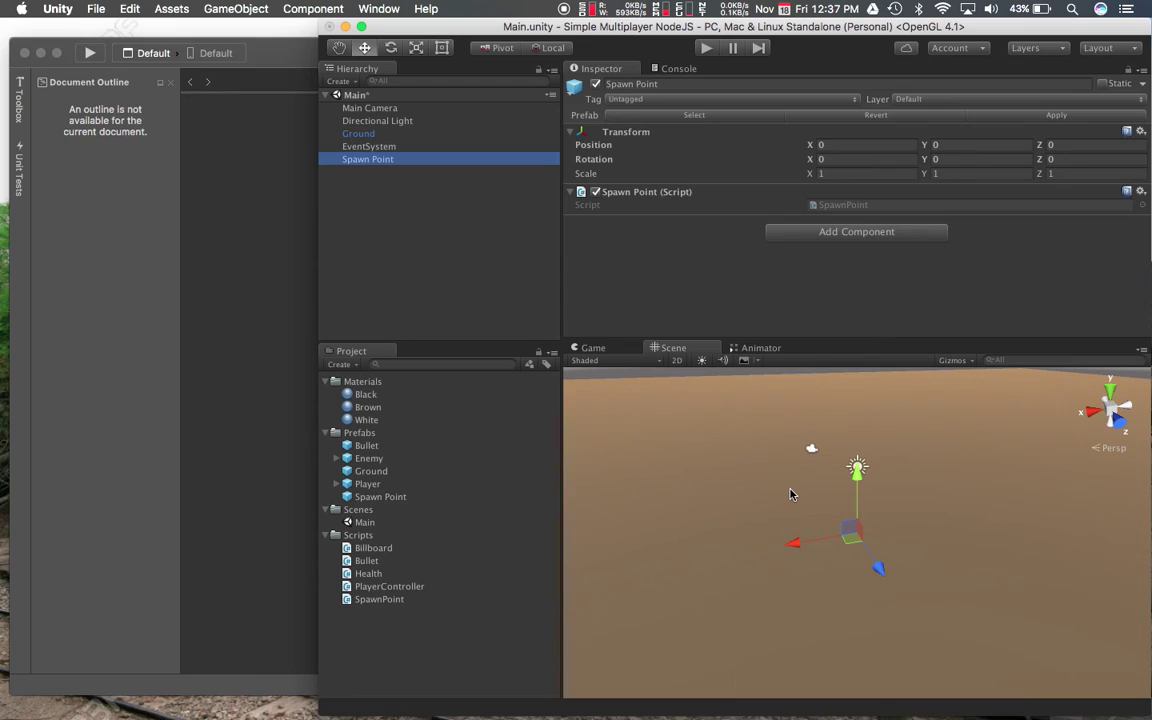
pyautogui.click(391, 200)
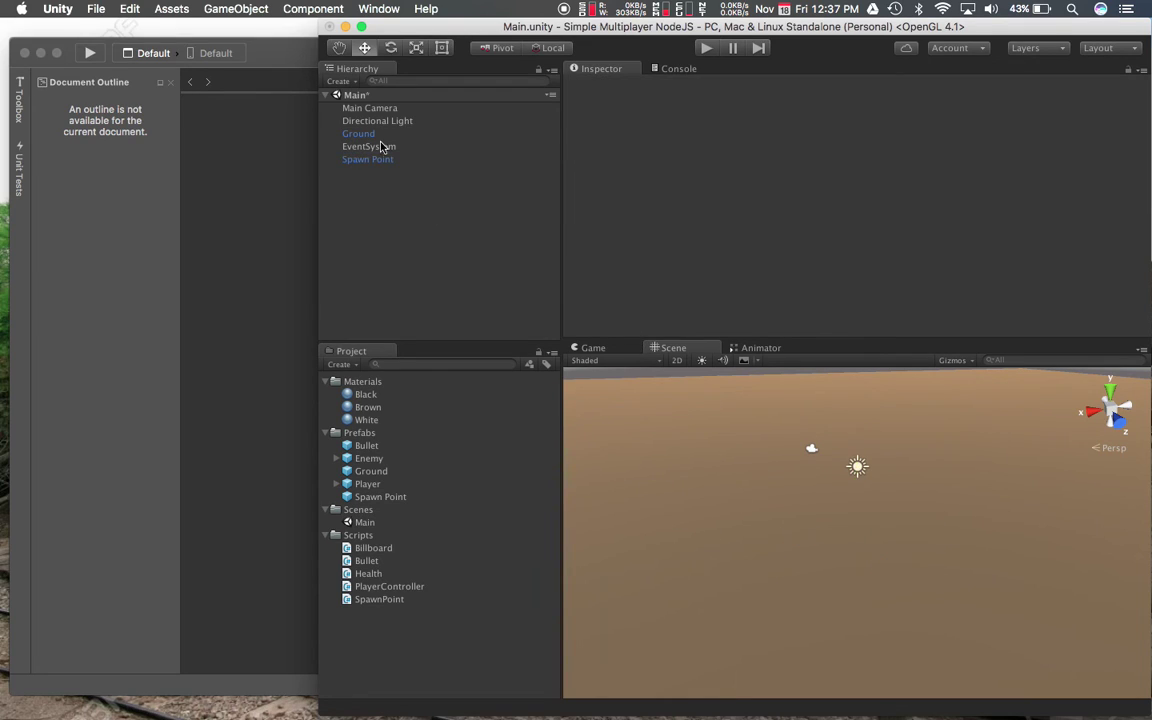
pyautogui.click(376, 160)
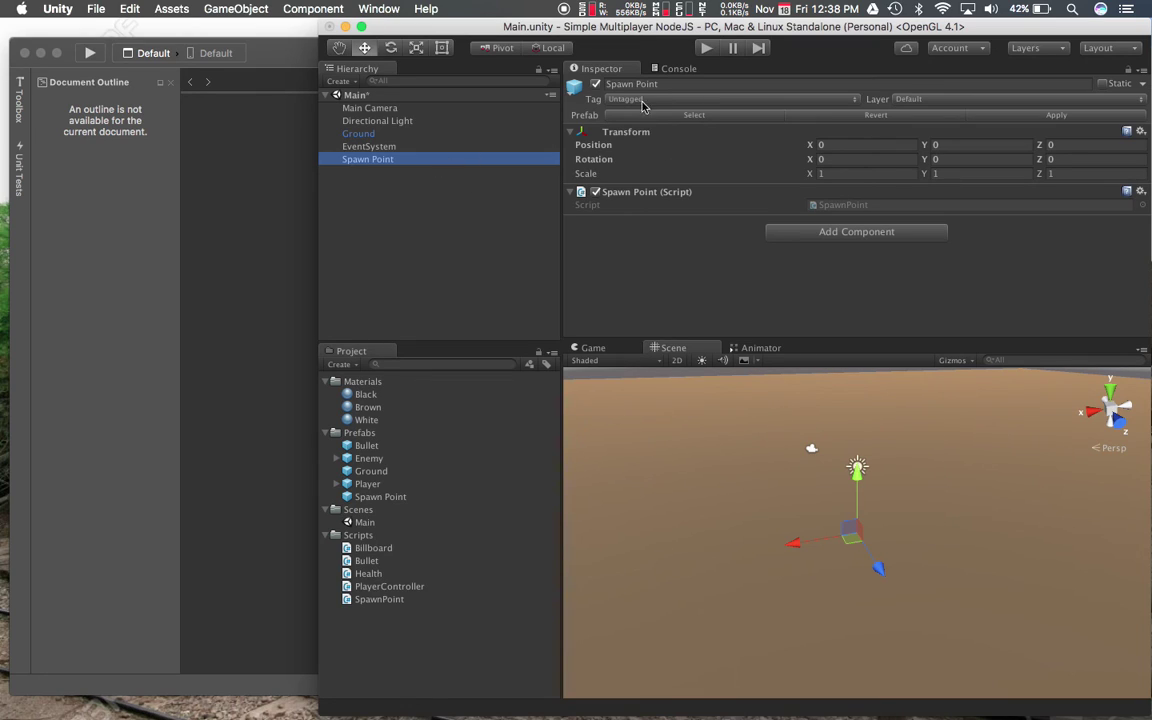
pyautogui.click(873, 145)
pyautogui.write('3')
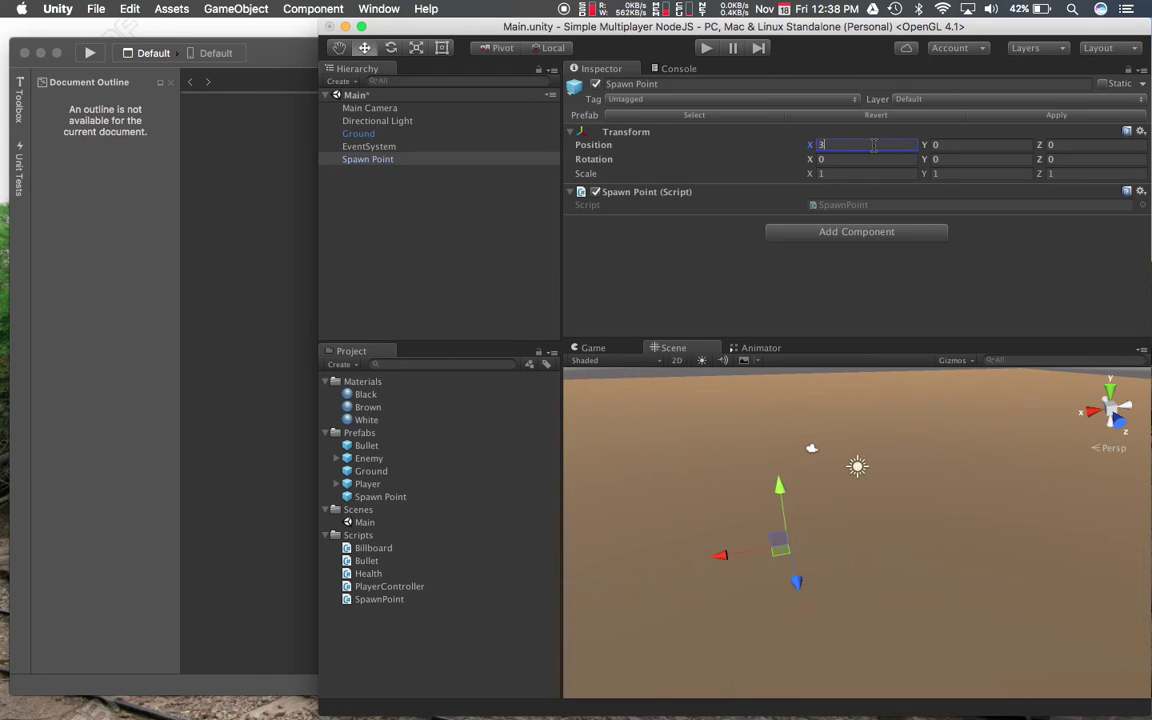
pyautogui.click(943, 160)
pyautogui.write('180')
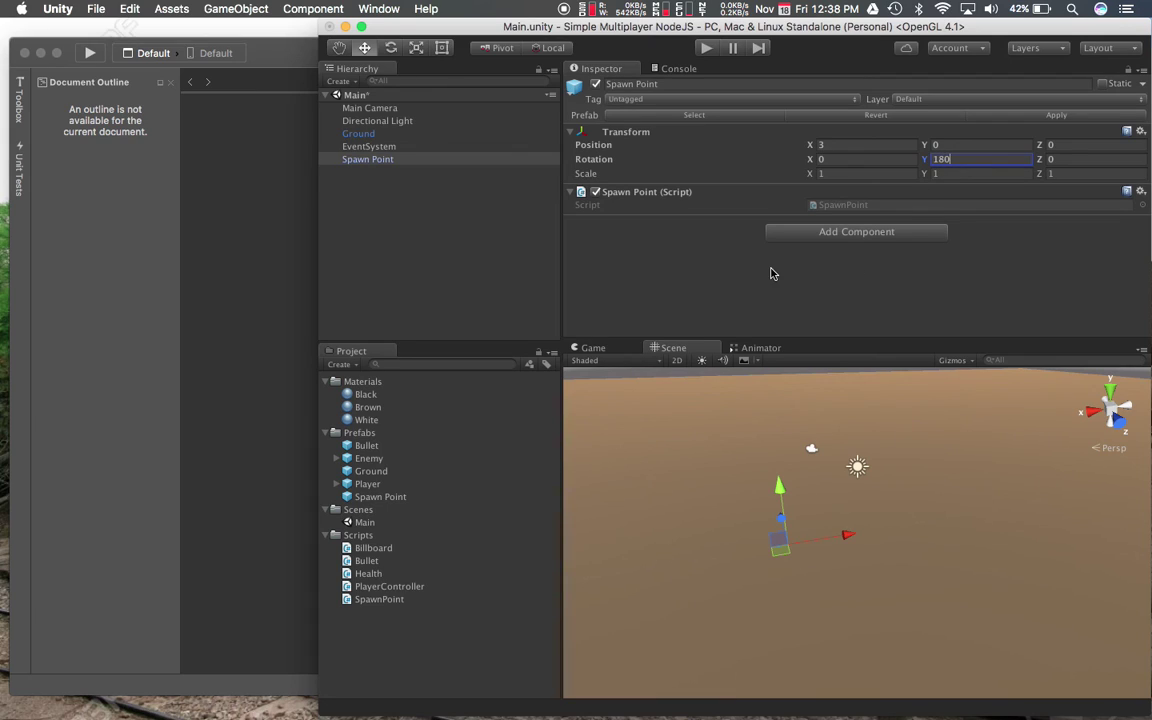
# Assign the blue label icon to the Spawn Point object in the scene
pyautogui.click(576, 89)
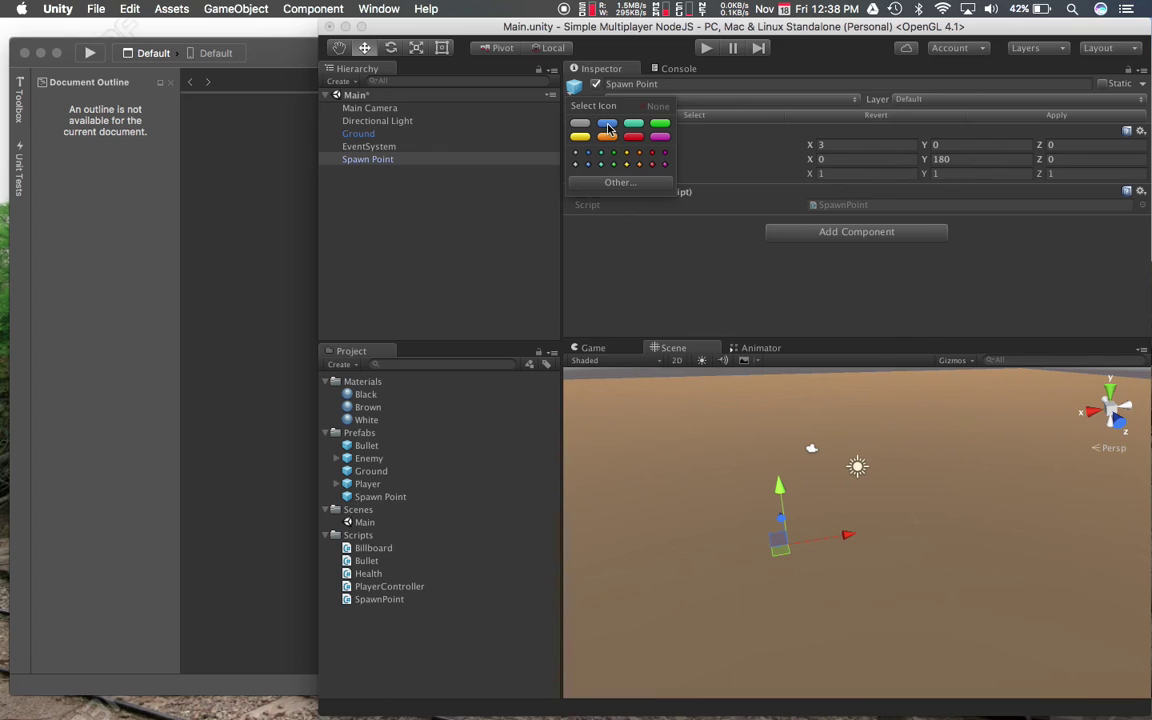
pyautogui.click(607, 127)
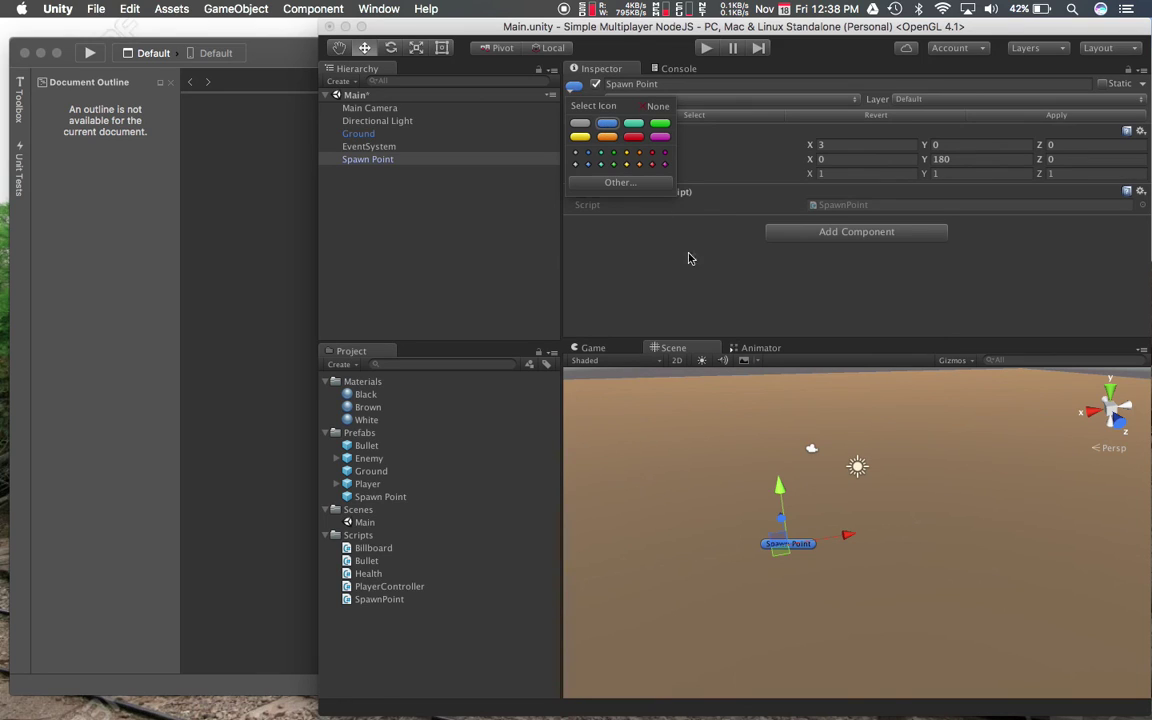
pyautogui.click(698, 467)
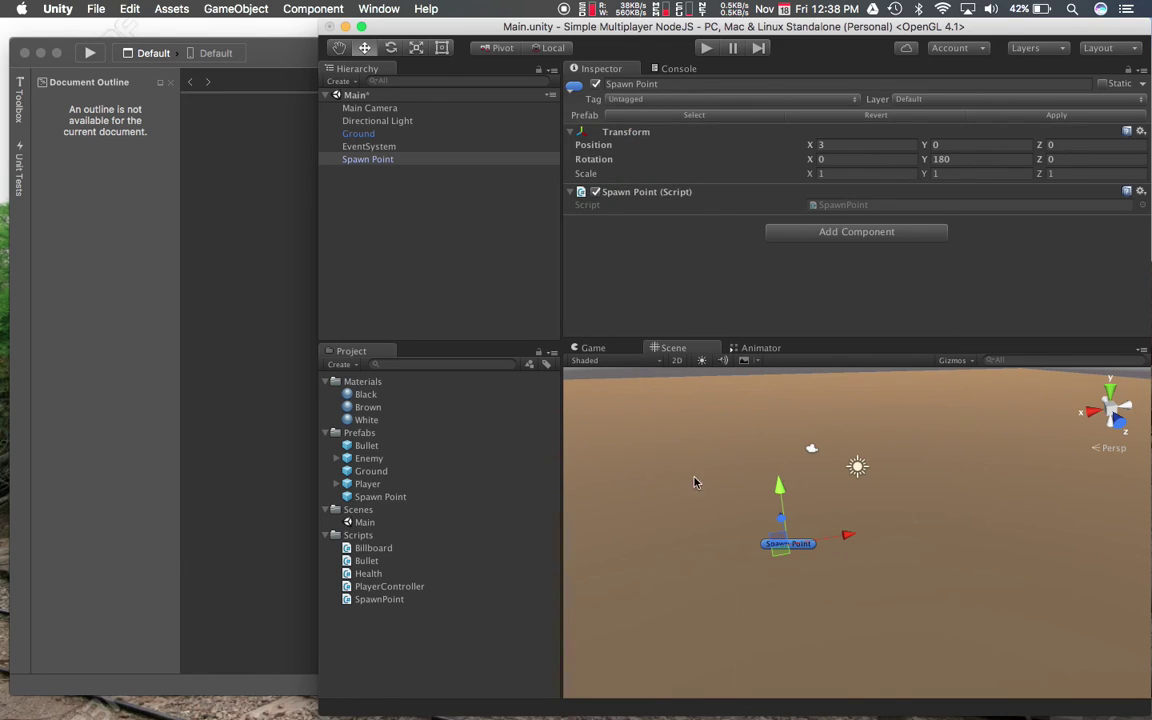
# Duplicate the Spawn Point object in the scene and rename the copy Spawn Point 2
pyautogui.click(424, 159)
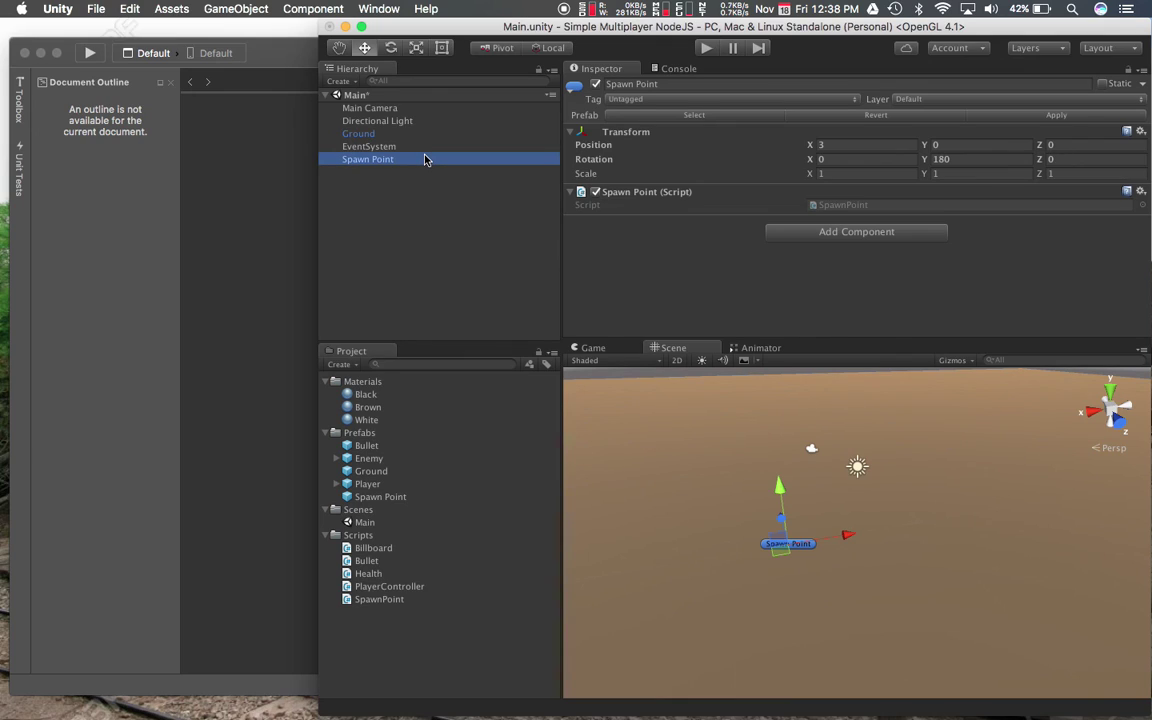
pyautogui.press('super+d')
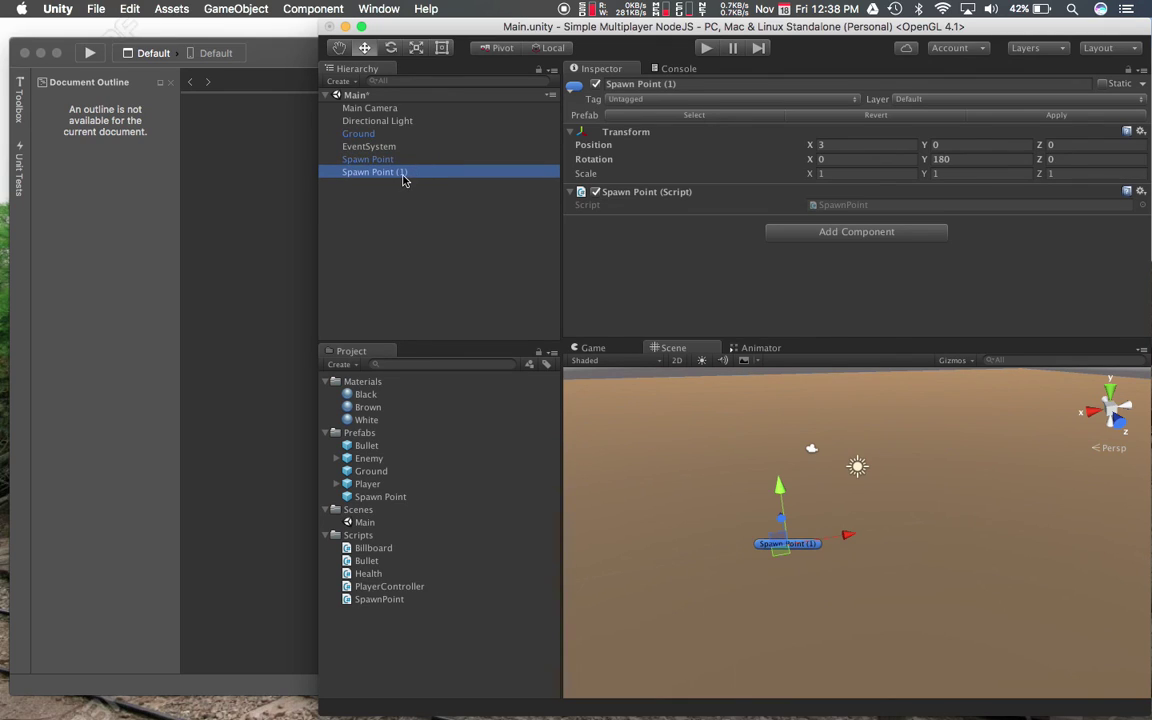
pyautogui.click(402, 172)
pyautogui.click(403, 172)
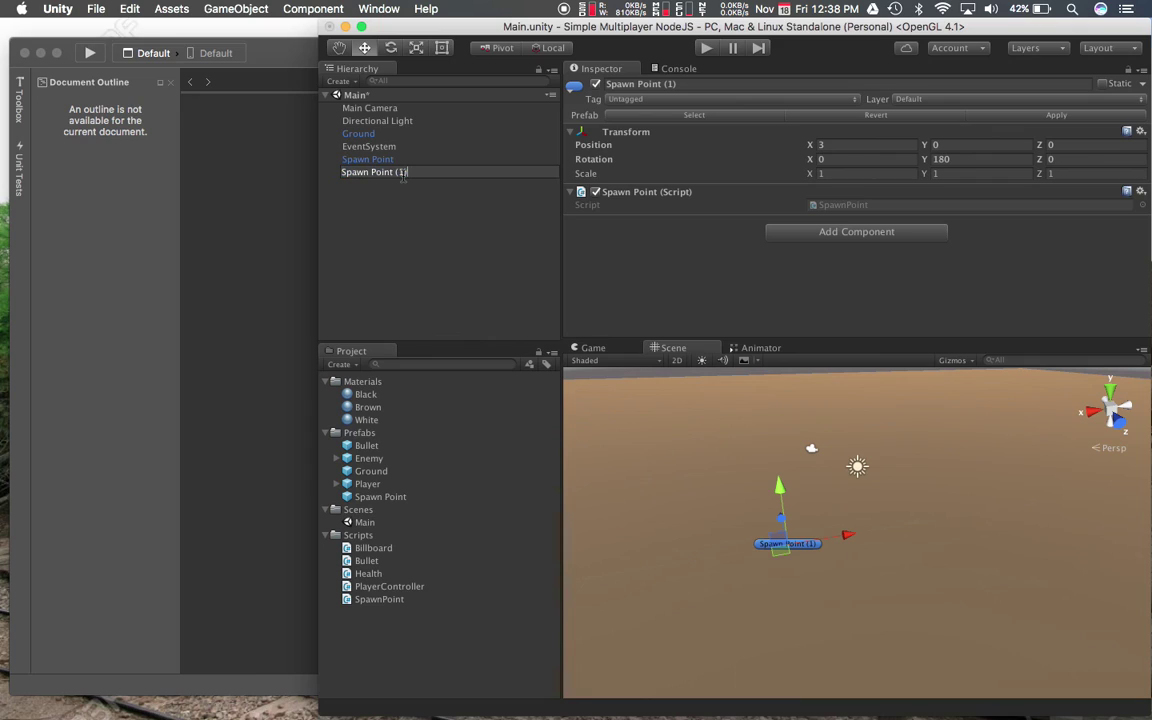
pyautogui.write('2')
pyautogui.click(411, 211)
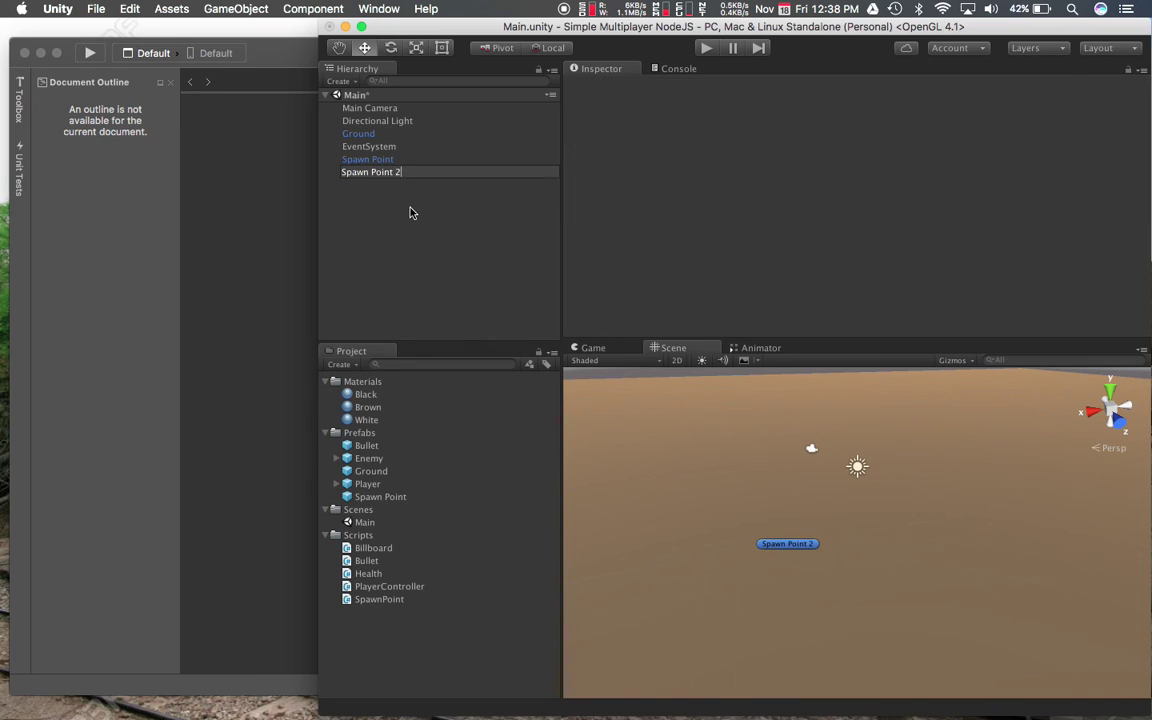
# Set the X position of Spawn Point 2 to -3
pyautogui.click(418, 176)
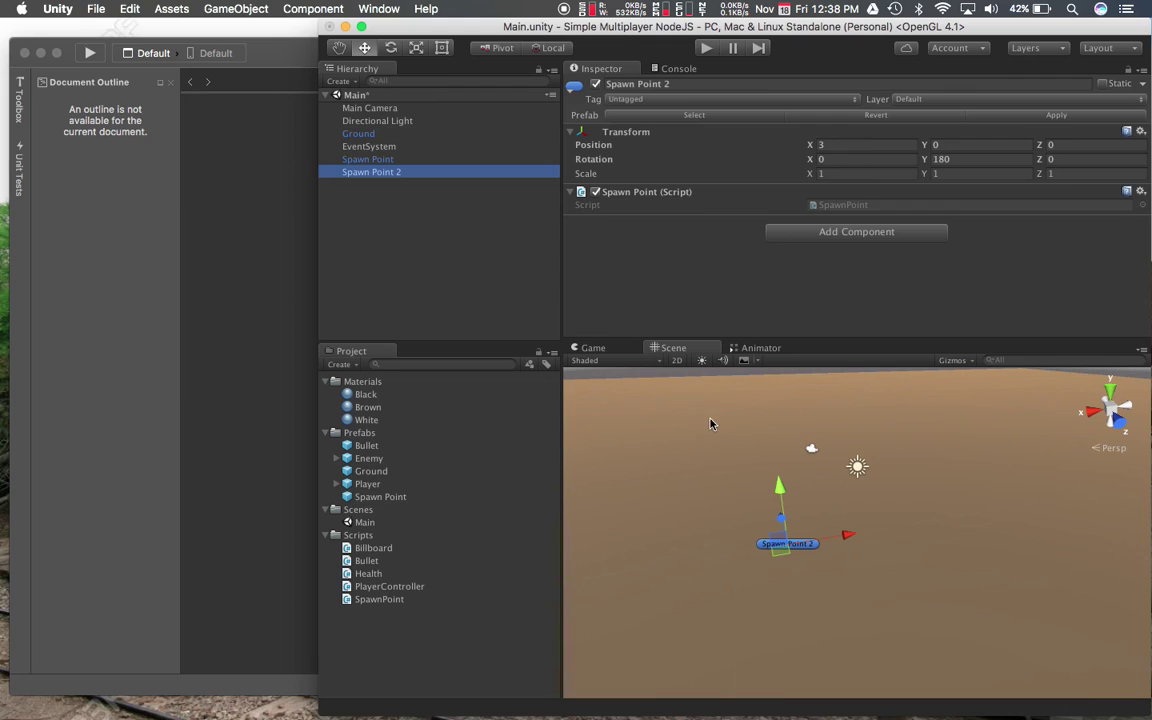
pyautogui.click(405, 160)
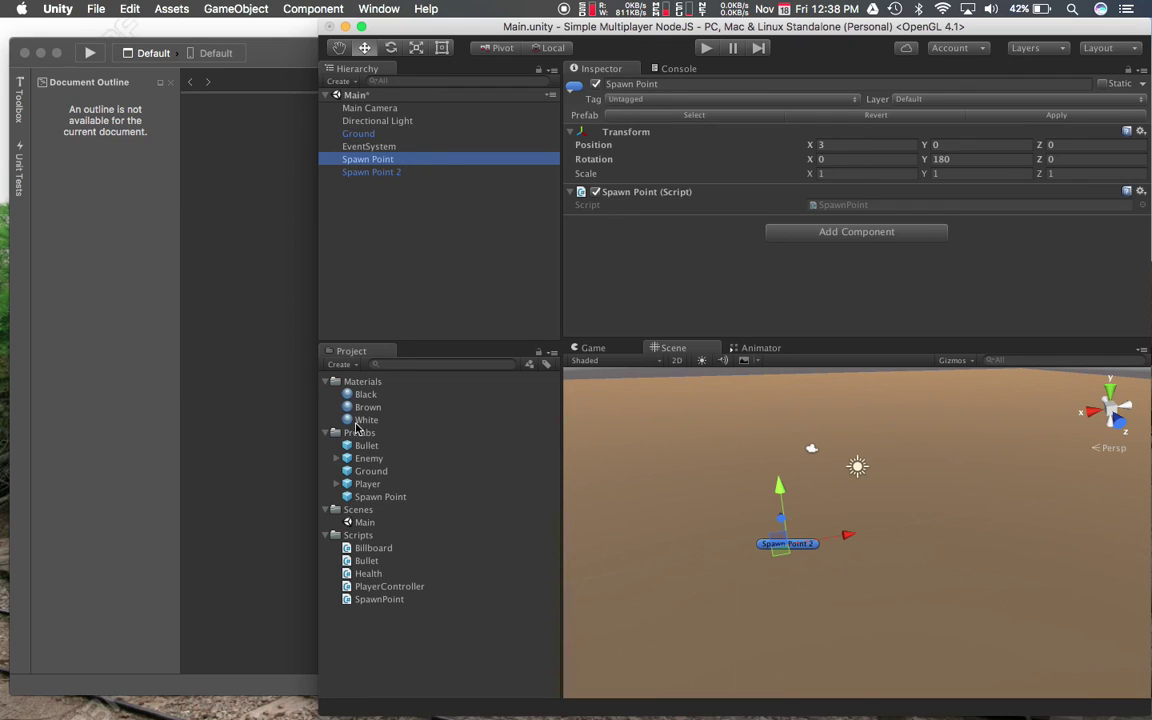
pyautogui.click(372, 497)
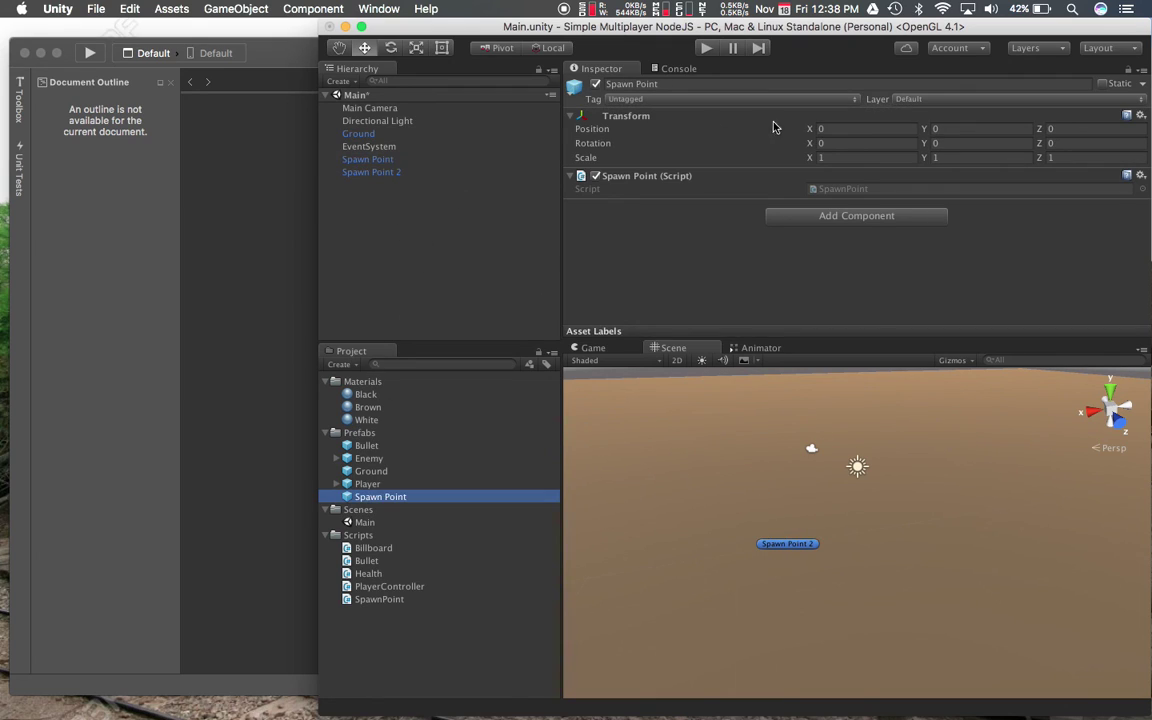
pyautogui.click(403, 172)
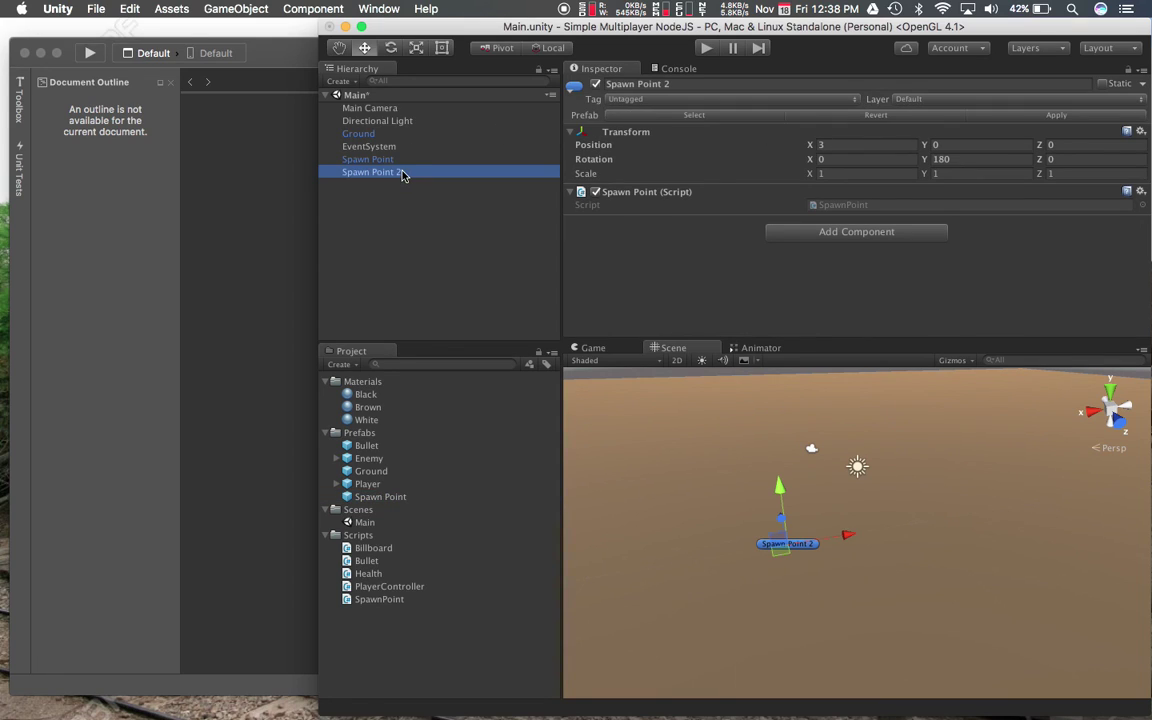
pyautogui.click(846, 146)
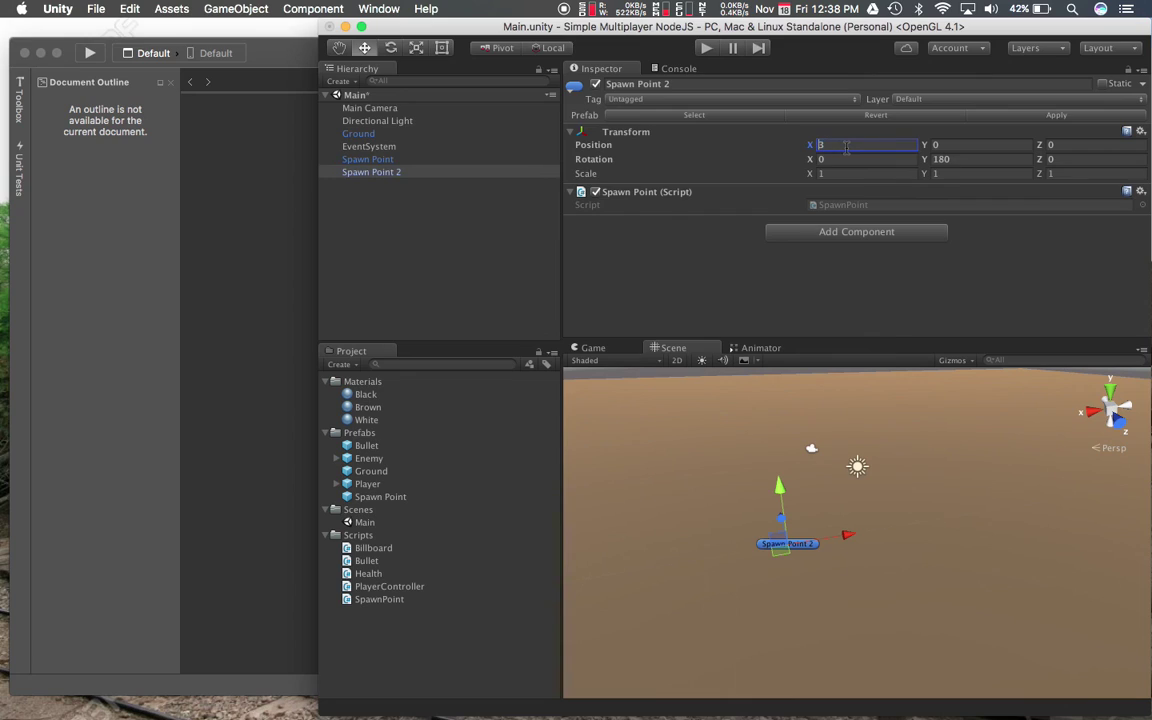
pyautogui.write('-3')
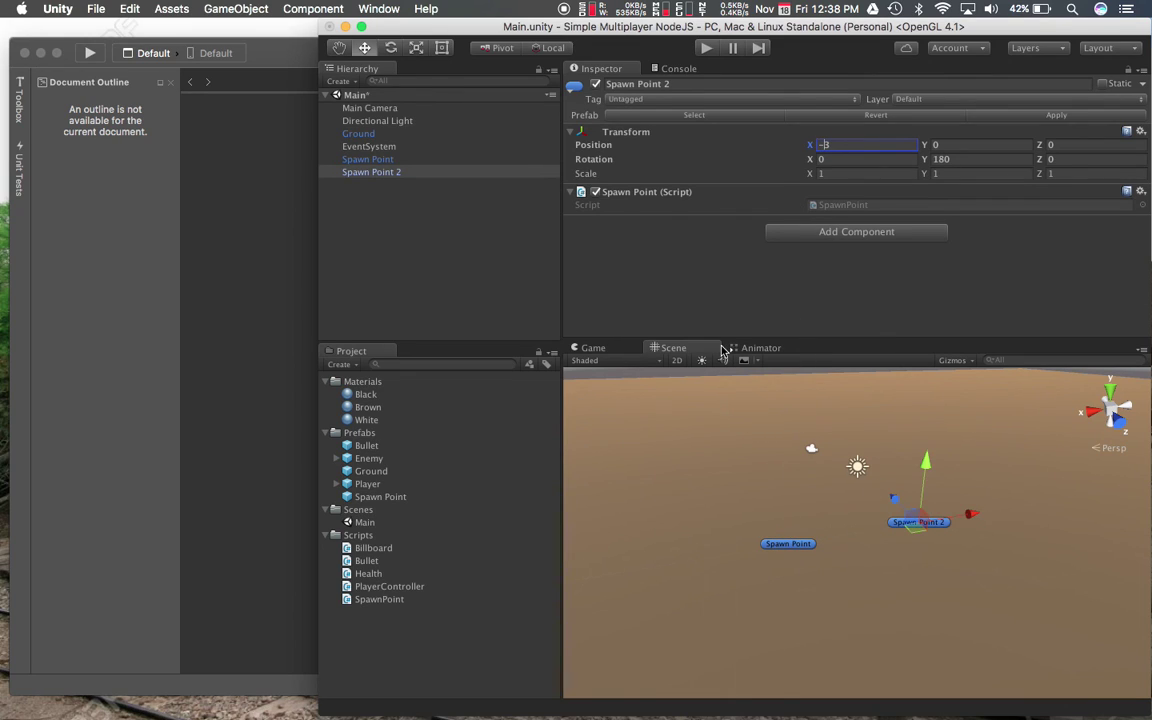
# Assign the red label icon to Spawn Point 2 and view both spawn points from the front
pyautogui.click(576, 87)
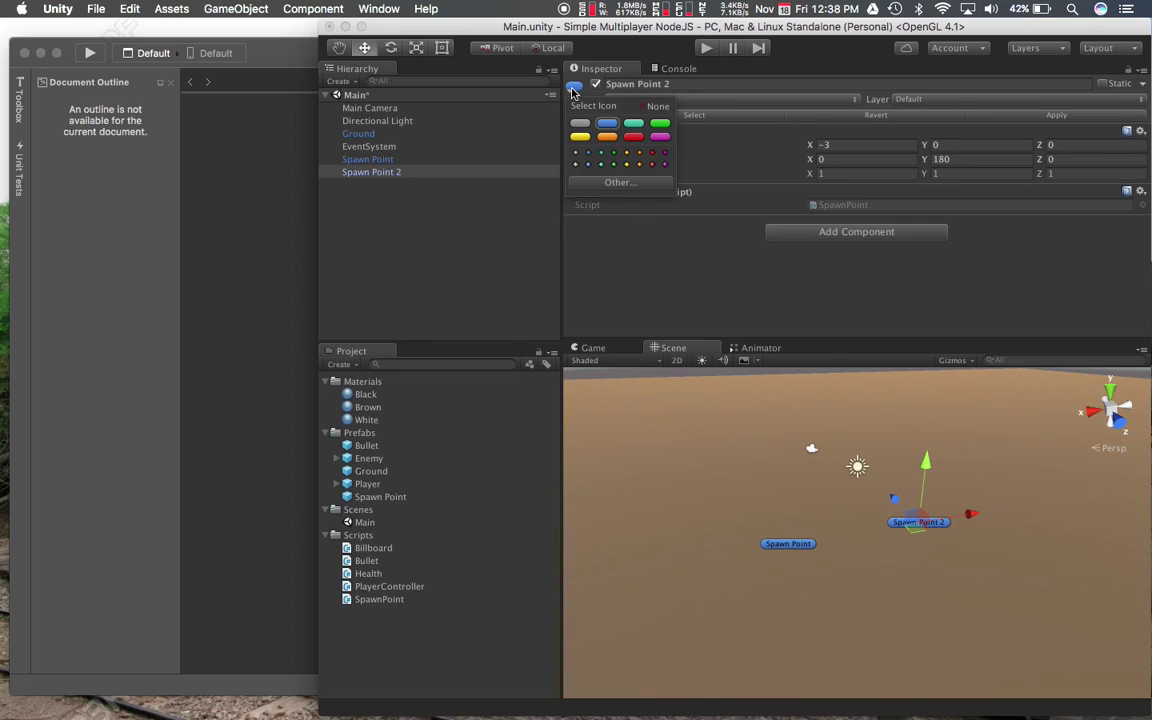
pyautogui.click(633, 137)
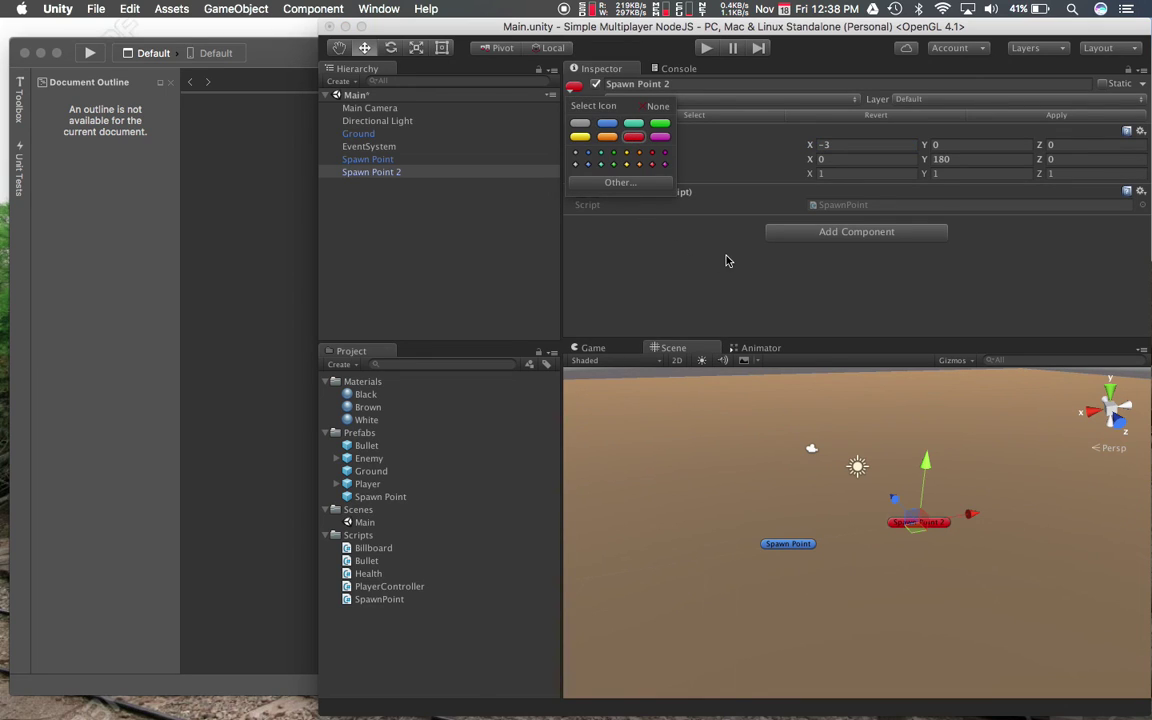
pyautogui.keyDown('alt'); pyautogui.click(1010, 441); pyautogui.keyUp('alt')
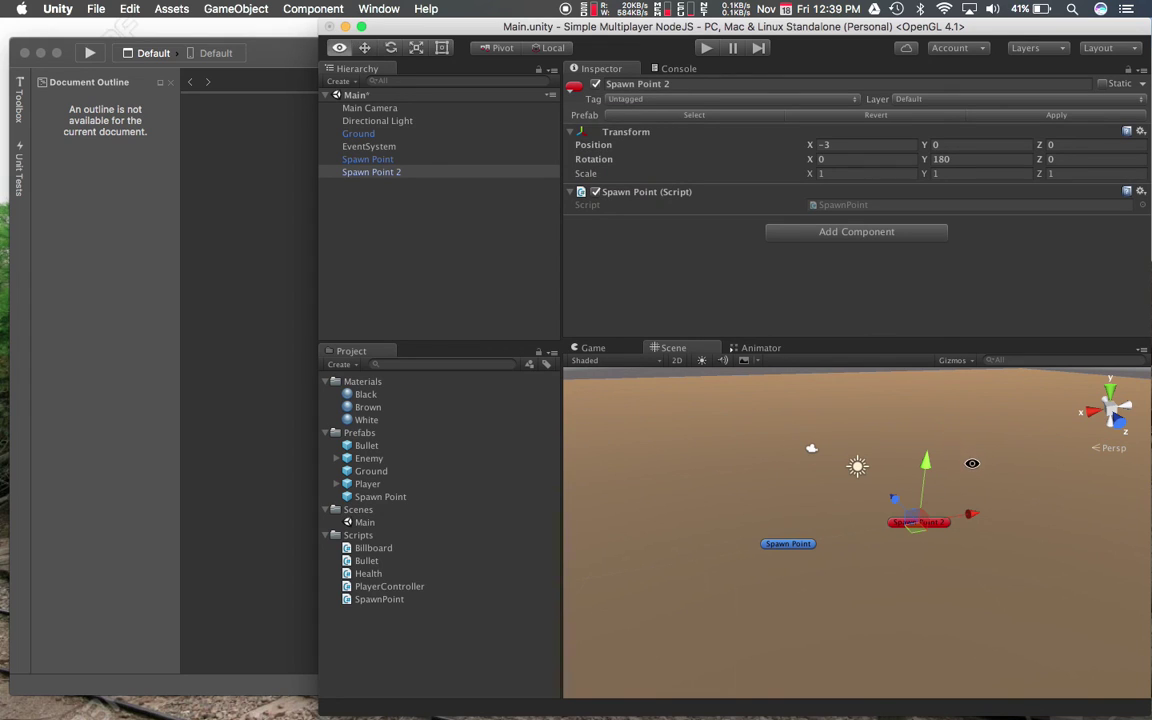
pyautogui.keyDown('alt'); pyautogui.moveTo(972, 463); pyautogui.dragTo(885, 449); pyautogui.keyUp('alt')
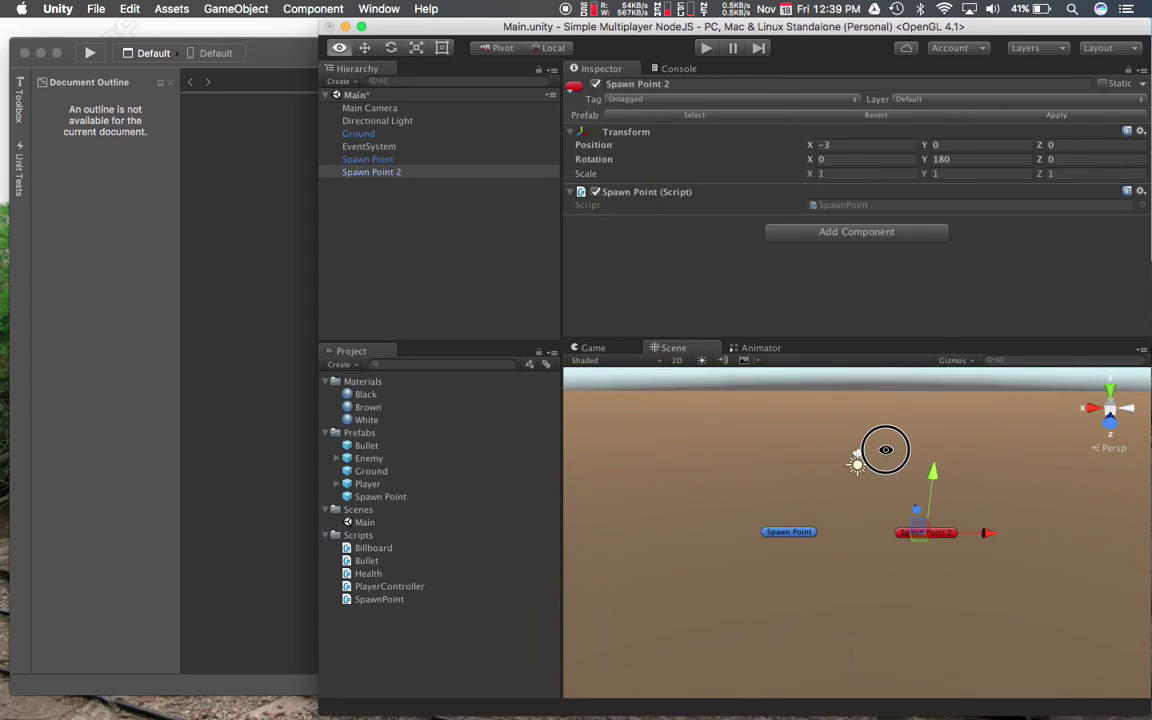